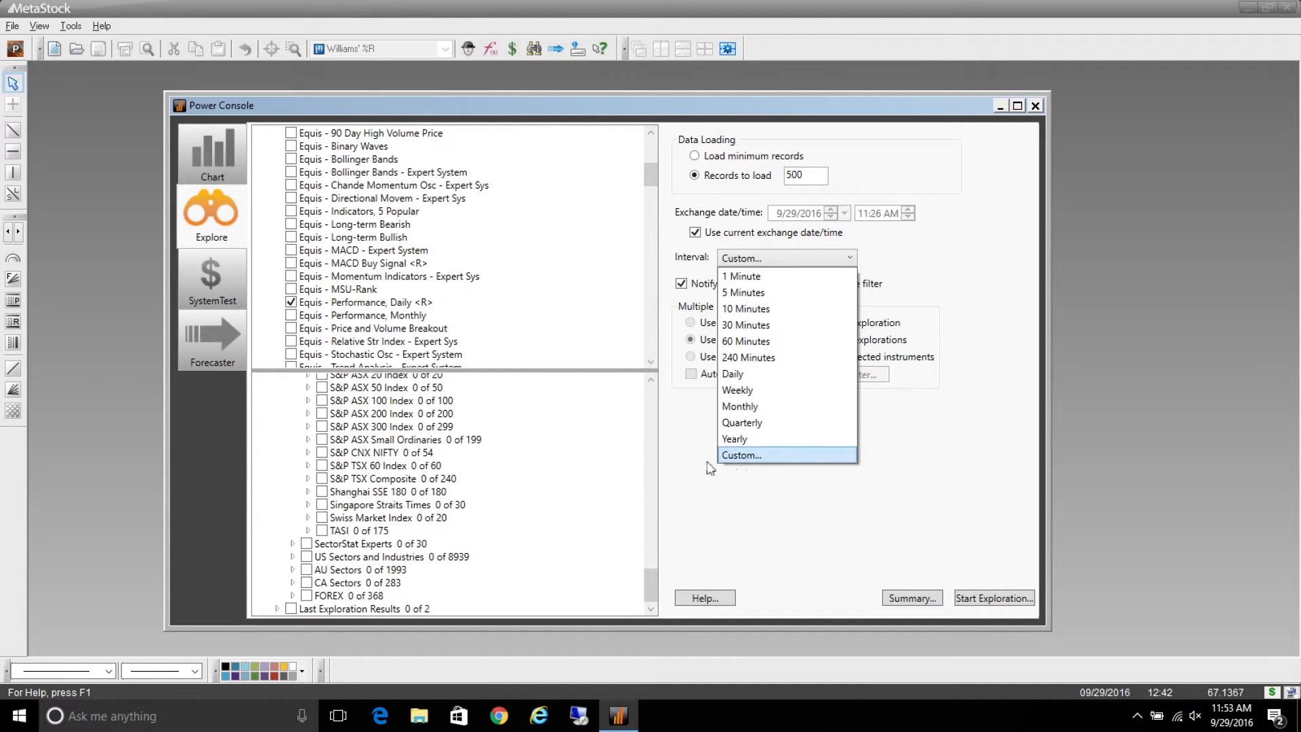
Select every instrument in the Dow Jones Utilities list for the exploration
key("Return")
left_click(685, 396)
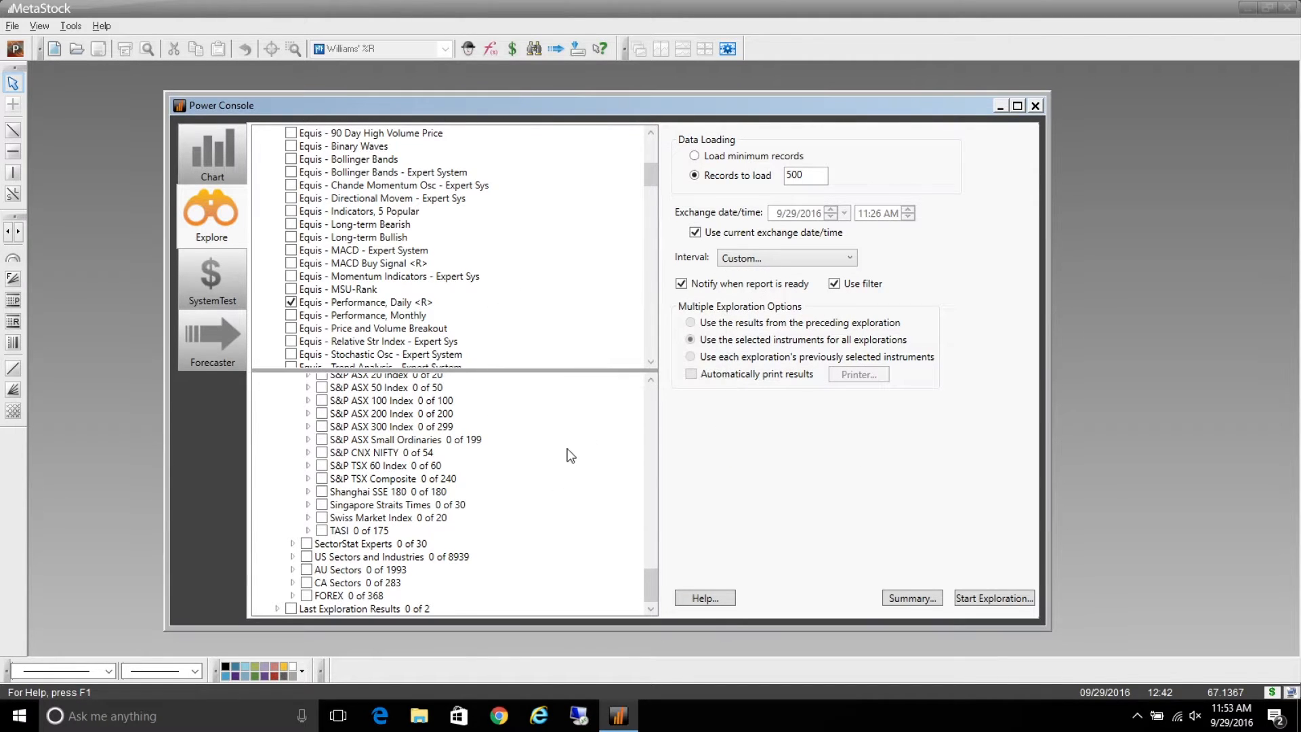
scroll(568, 448, "up", 7)
scroll(568, 449, "up", 8)
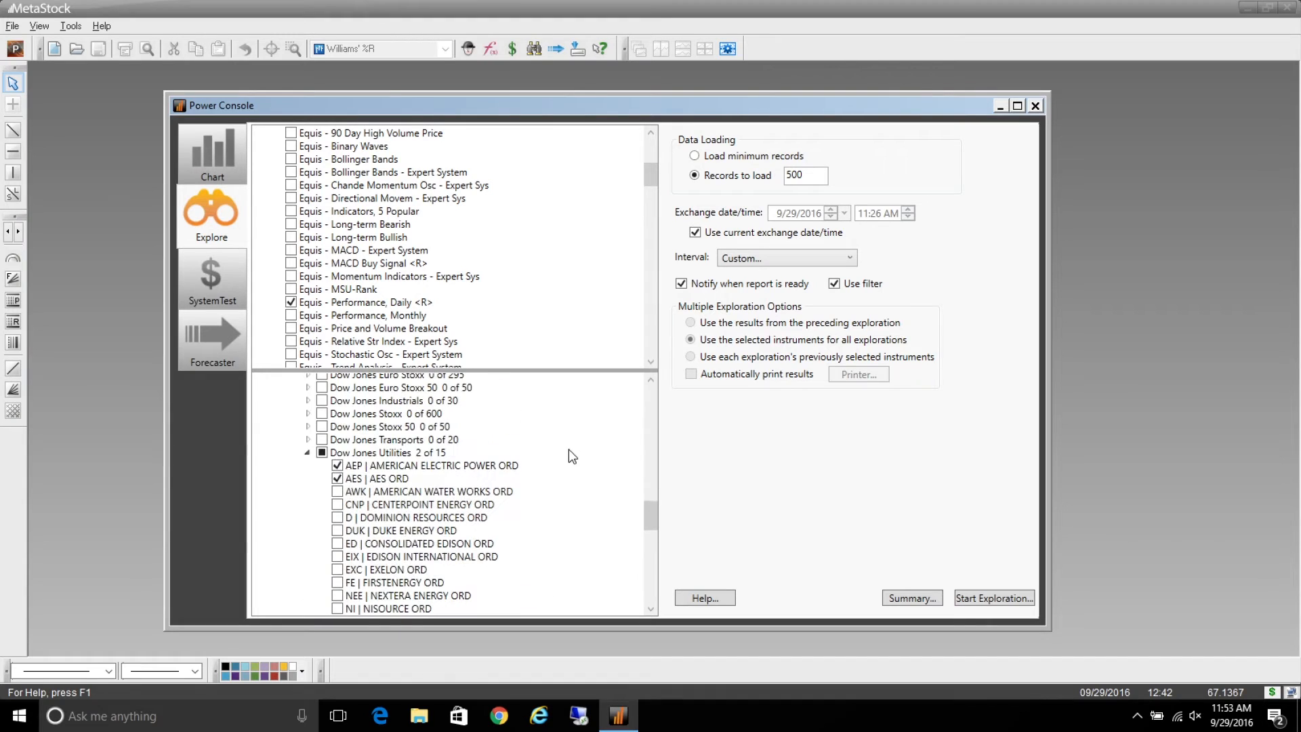
left_click(322, 453)
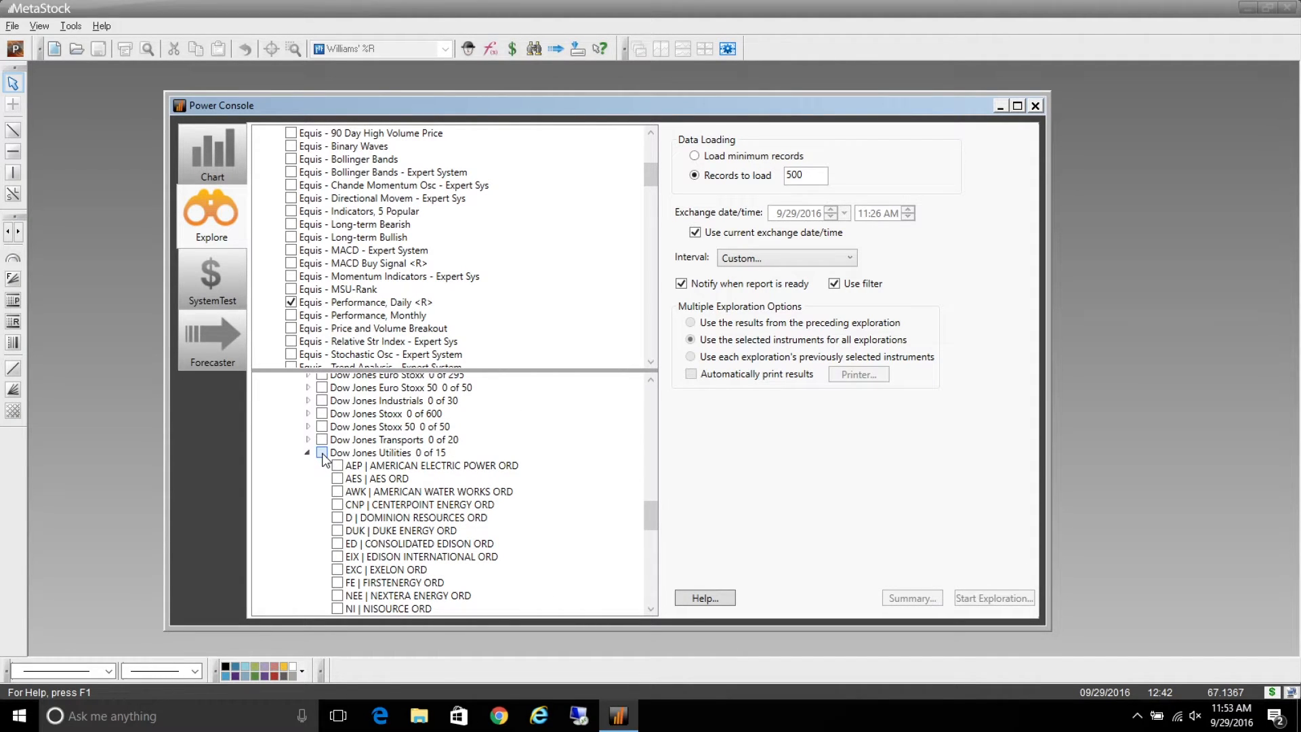
left_click(322, 453)
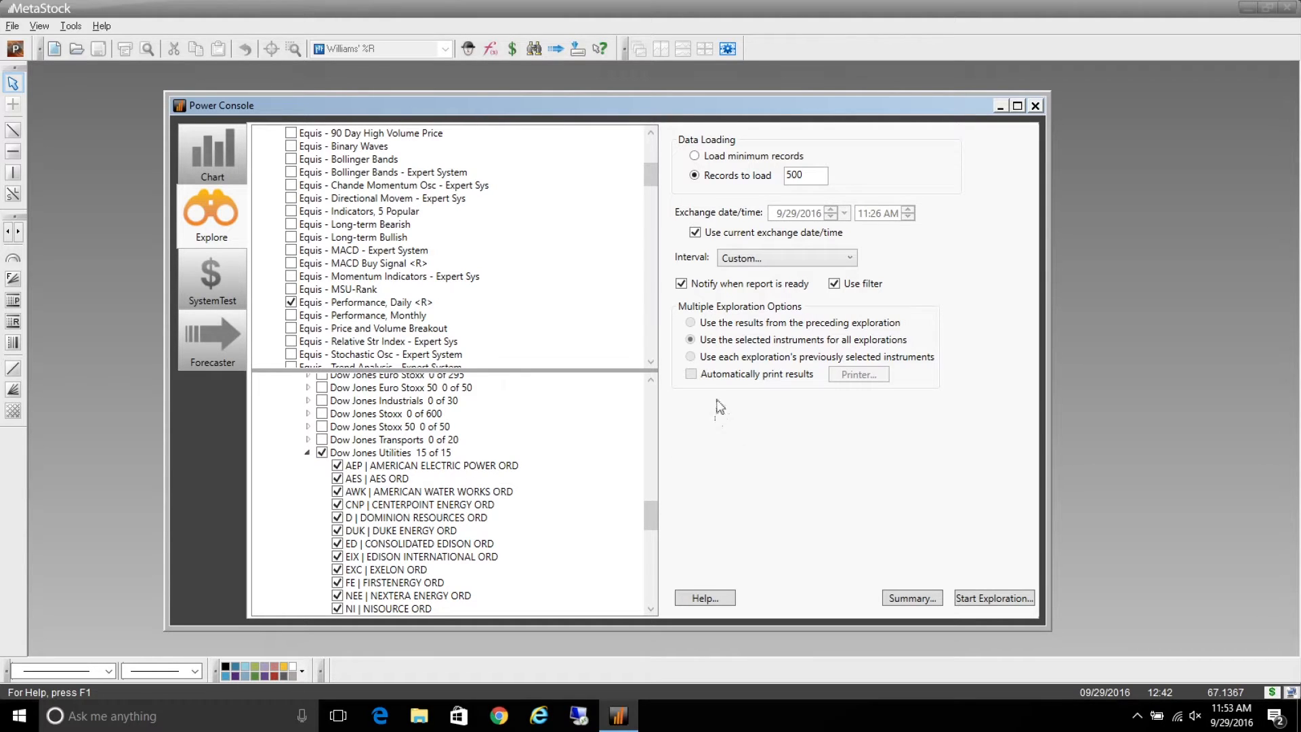
Run the Equis - Performance, Daily exploration at a 240-minute interval and open its report
left_click(849, 260)
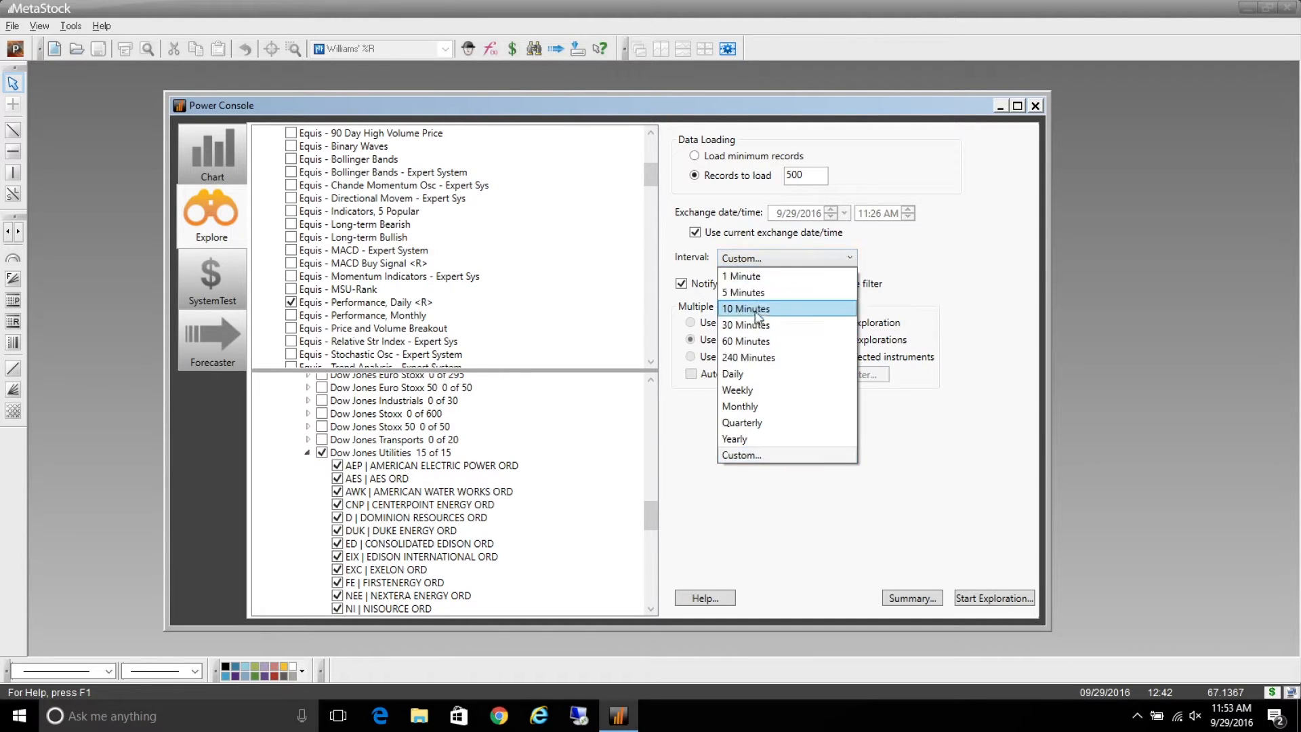
left_click(758, 358)
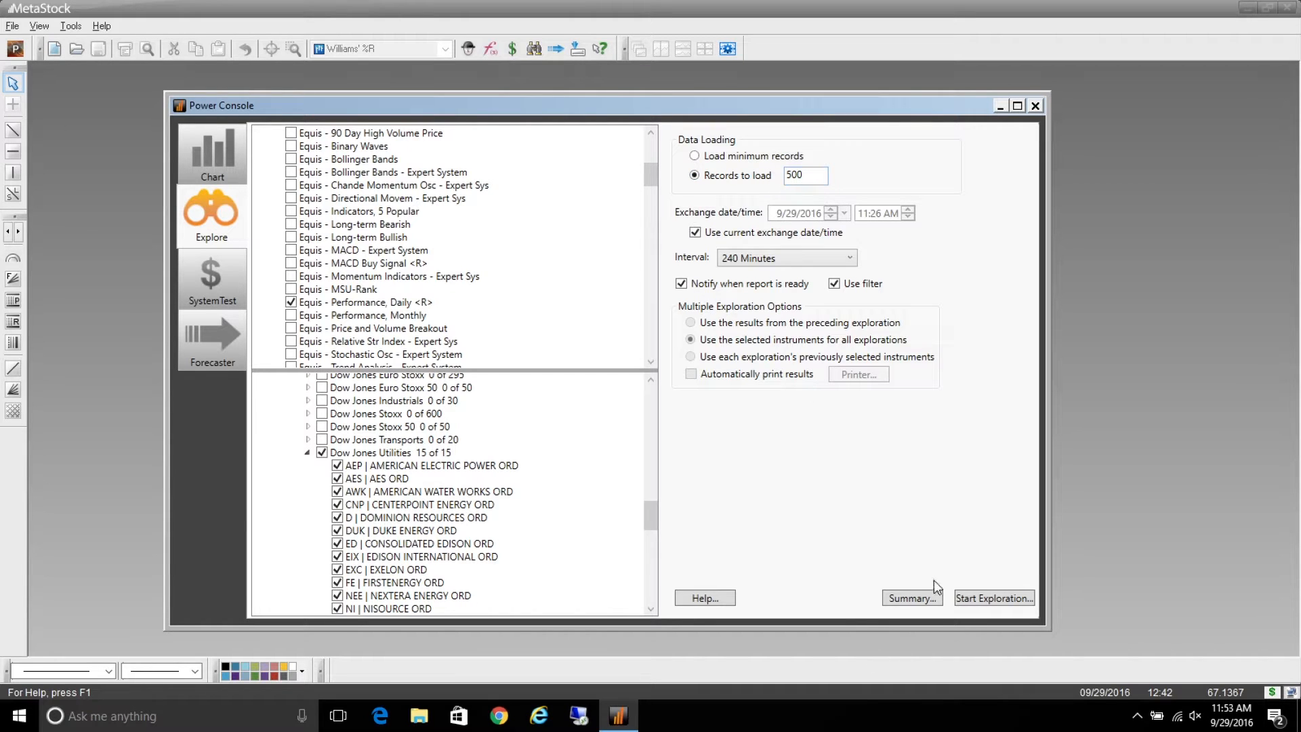
left_click(993, 597)
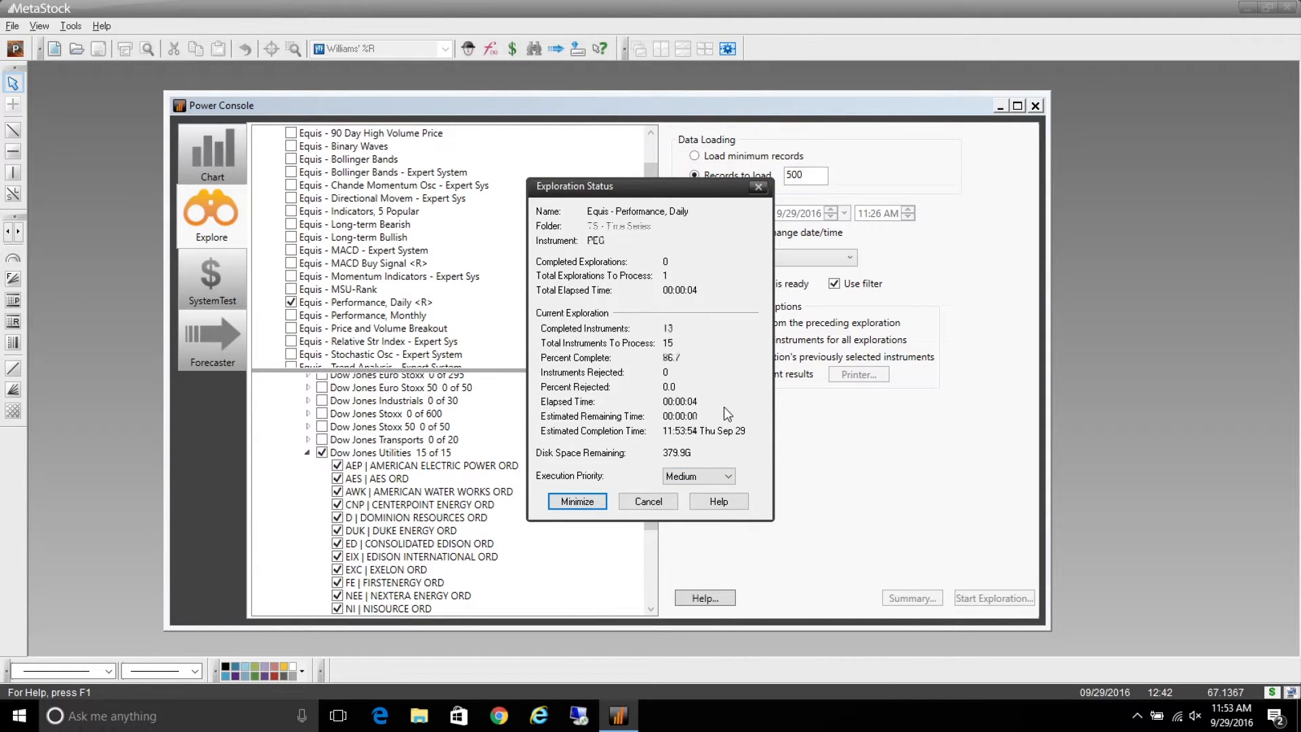
left_click(614, 378)
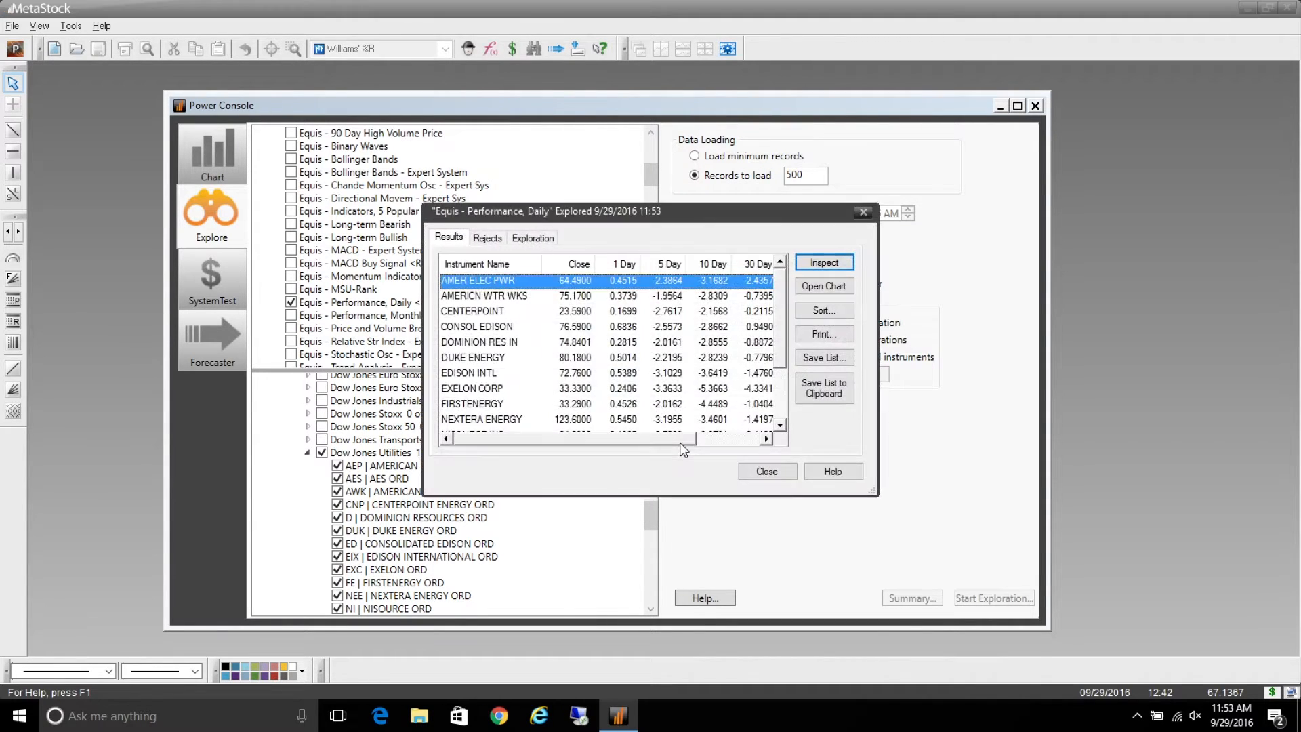
Examine the performance columns in the exploration results and the exploration's notes, column formulas and periodicity
left_click(510, 436)
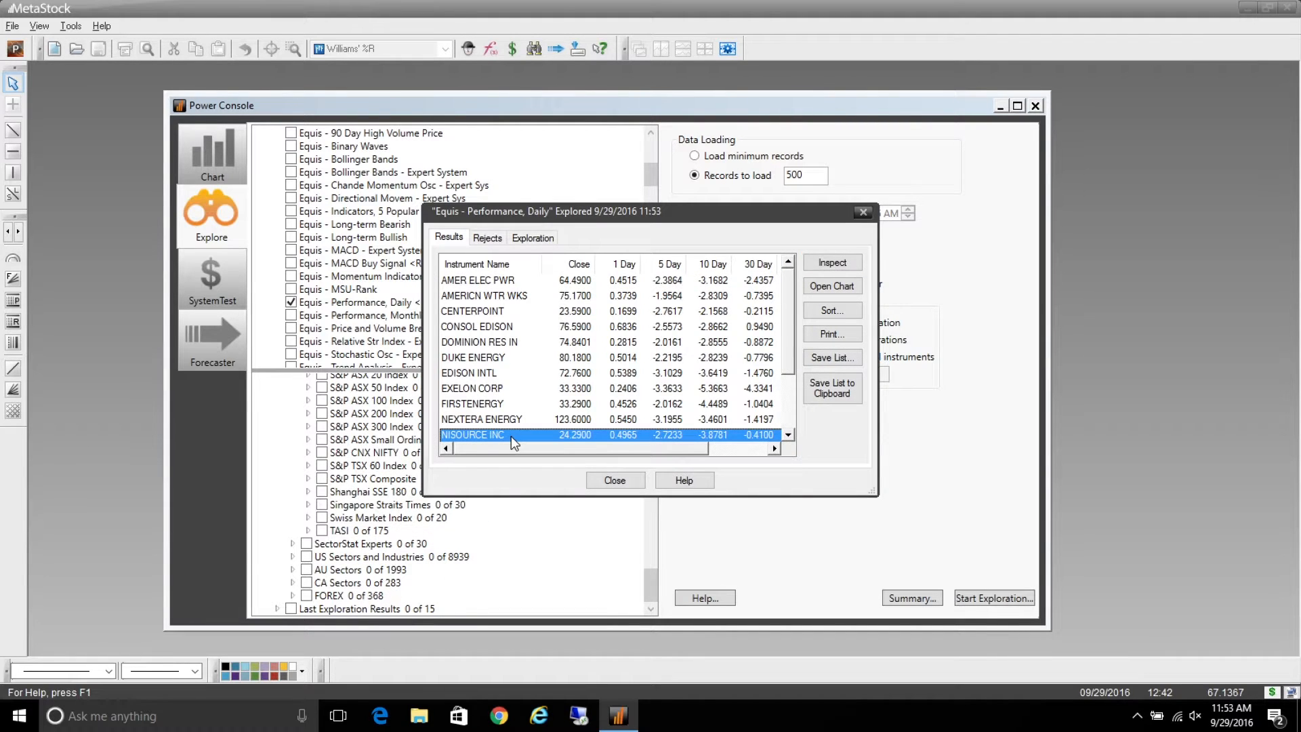
mouse_move(511, 449)
left_mouse_down()
mouse_move(589, 448)
mouse_move(534, 447)
left_mouse_up()
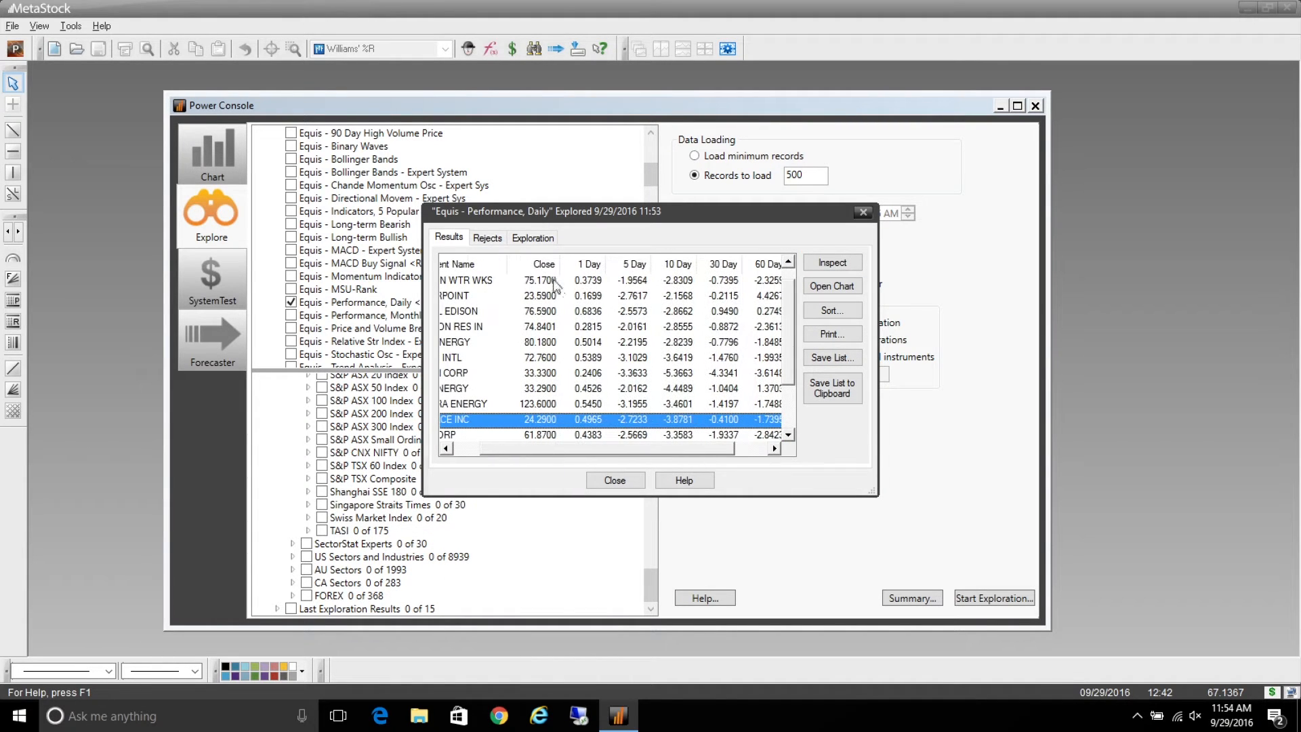
left_click(532, 239)
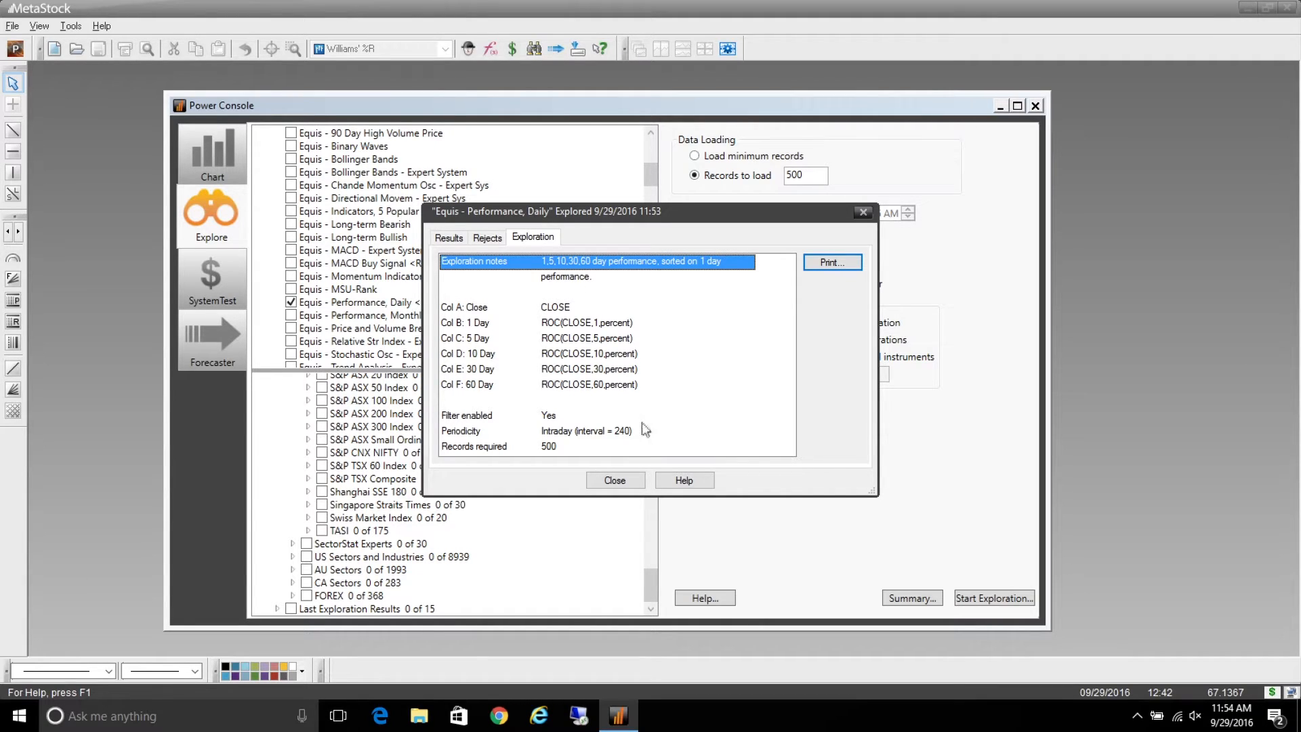
Open charts for the results from EXELON CORP through NISOURCE INC and close the report
left_click(444, 237)
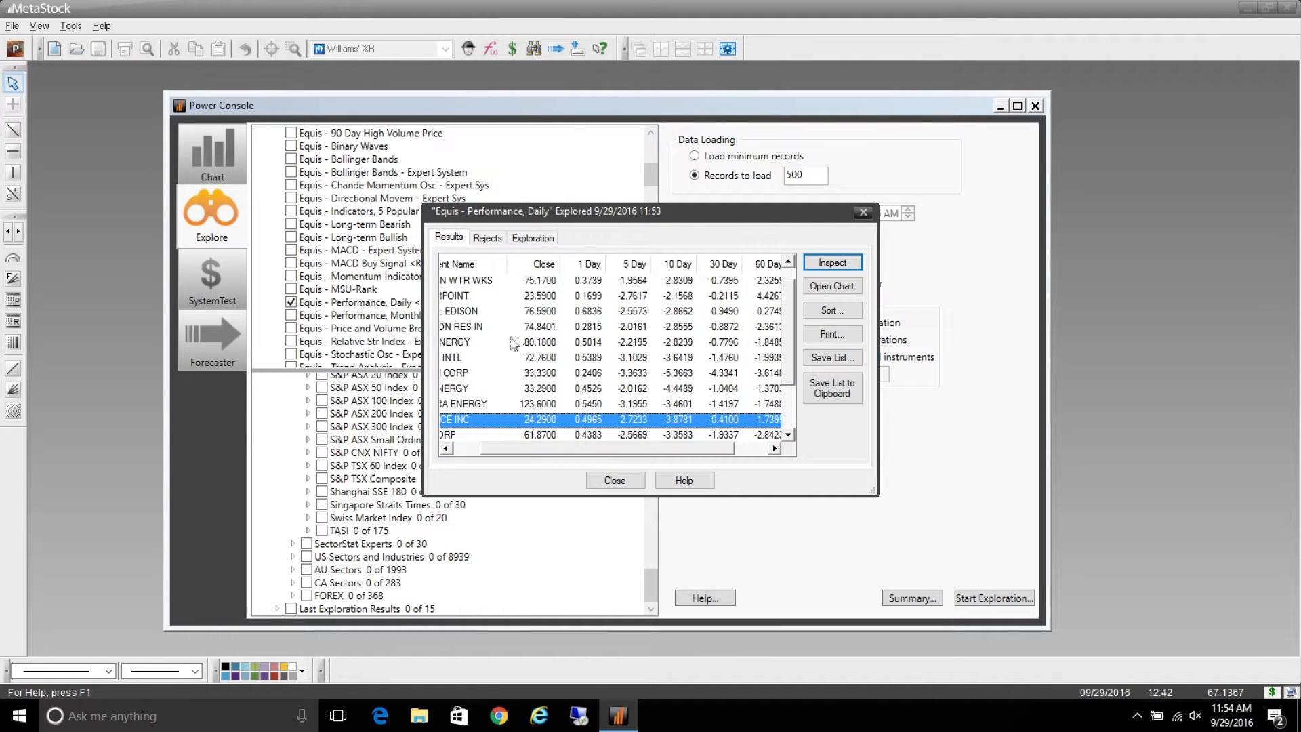
left_click(480, 374)
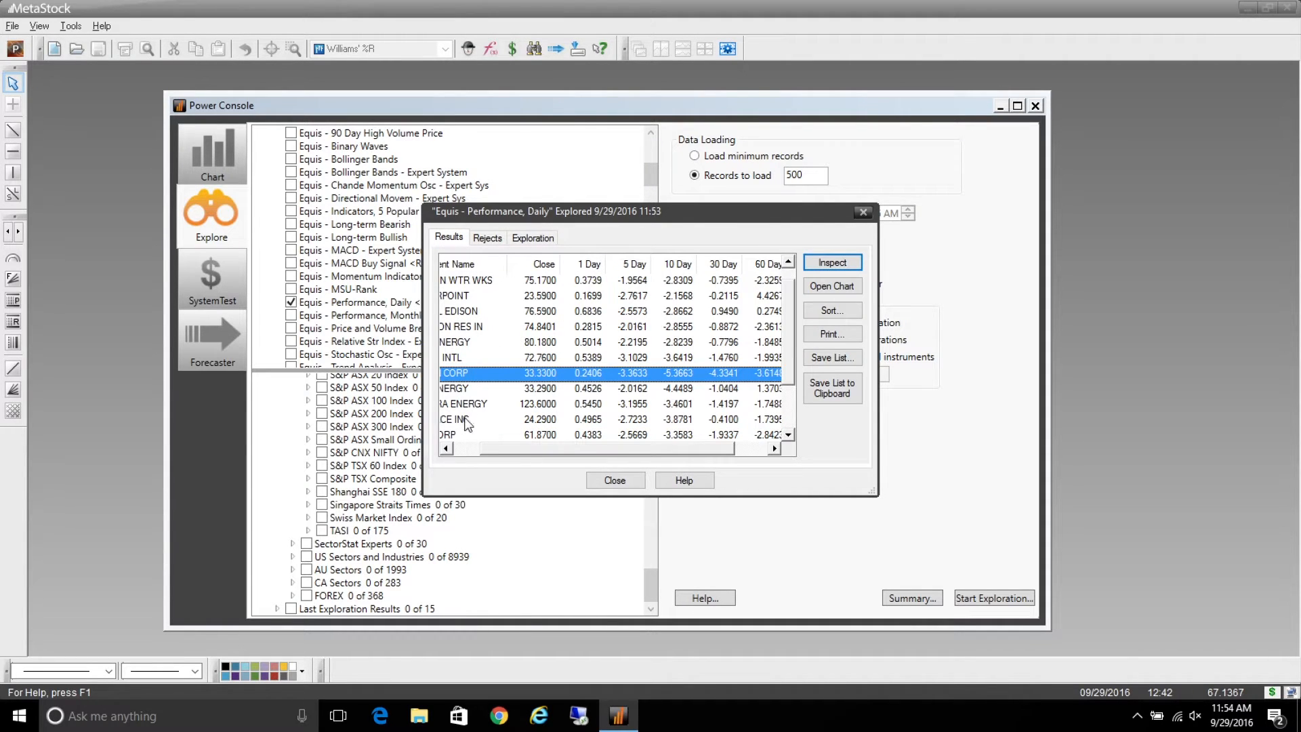
left_click(466, 420, "shift")
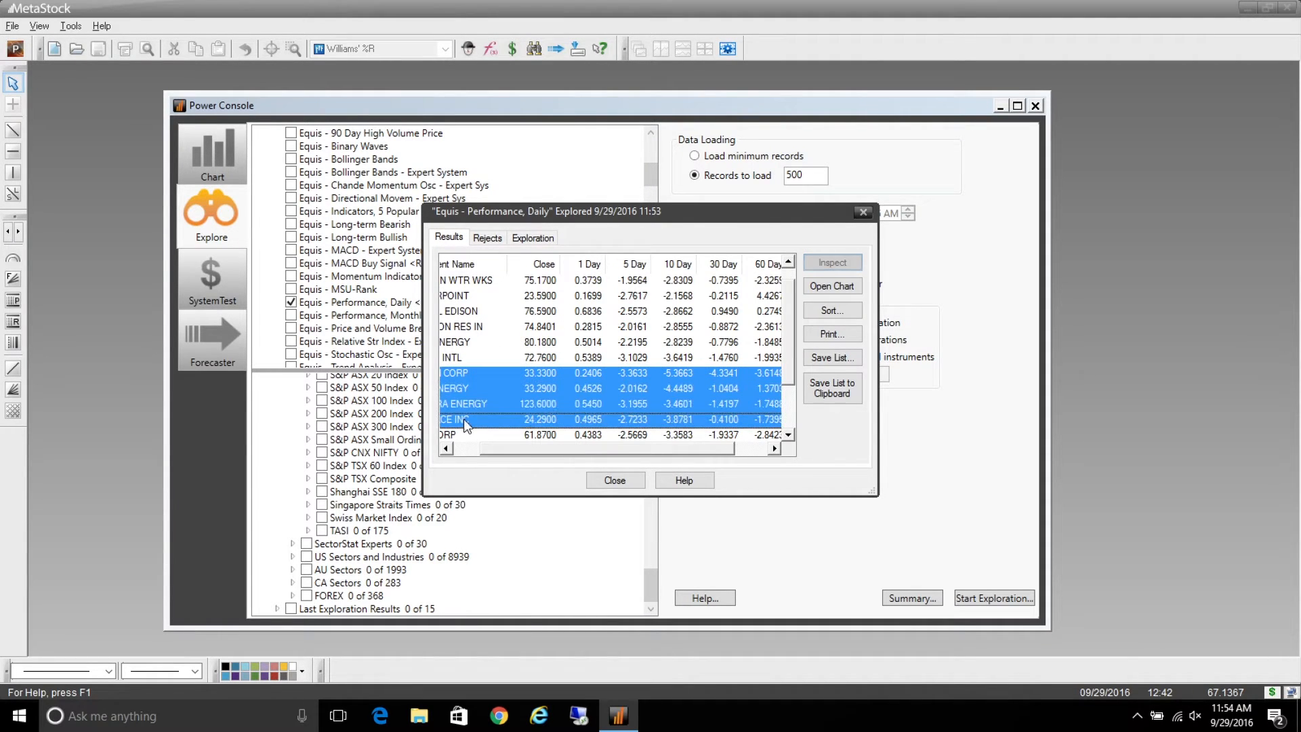
left_click(829, 286)
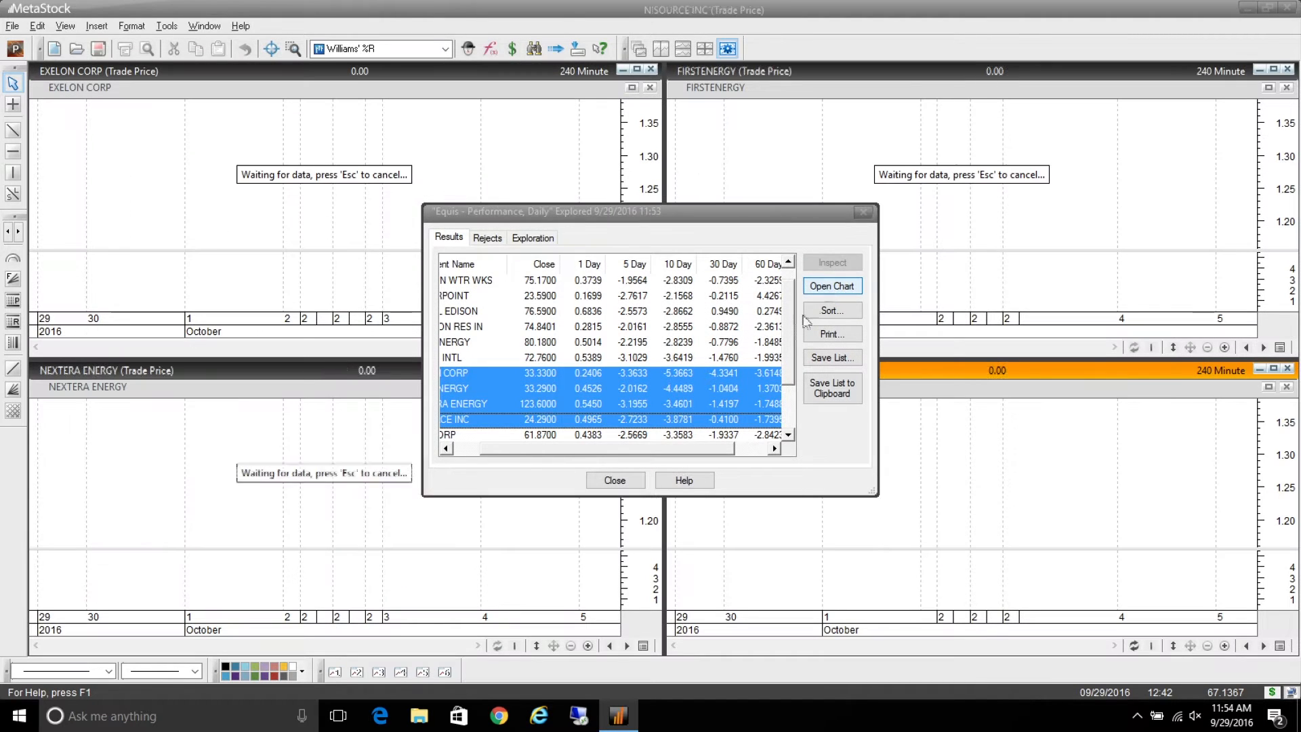
left_click(614, 480)
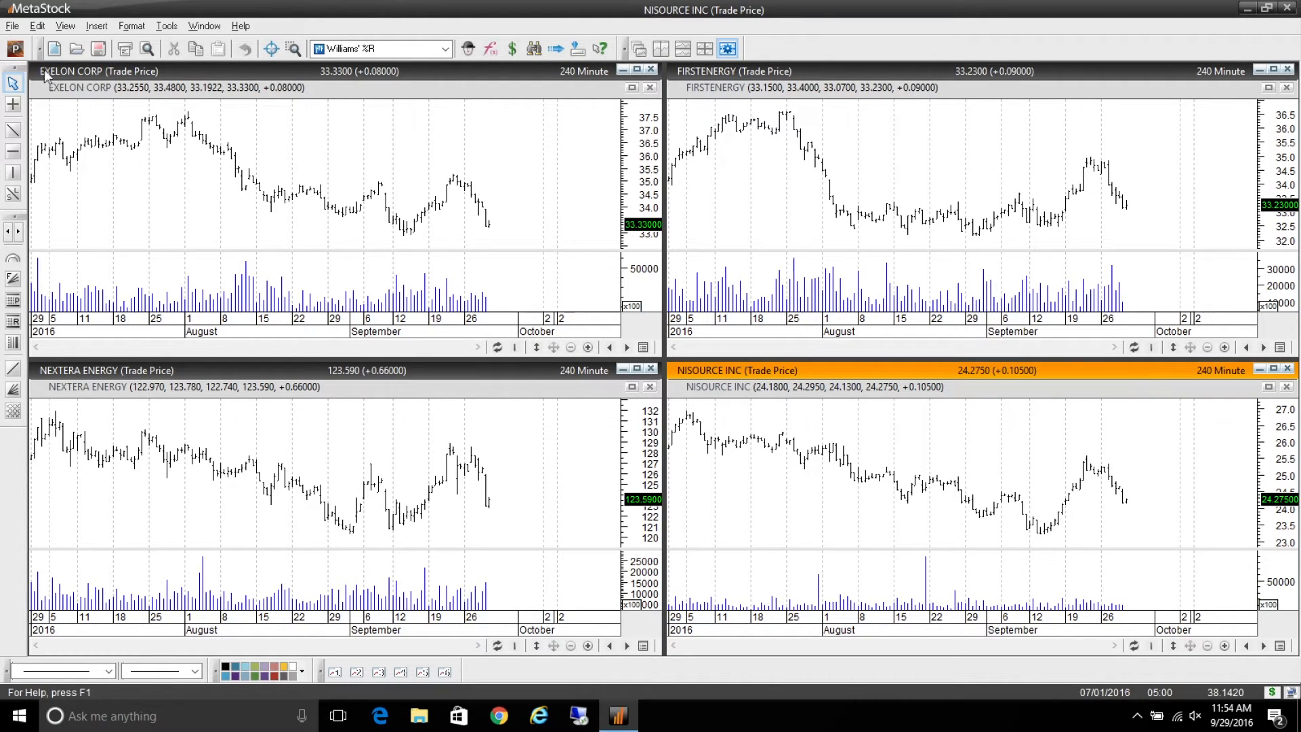
Reopen the Power Console, move and enlarge its window, and bring the Dow Jones Utilities list into view
left_click(14, 48)
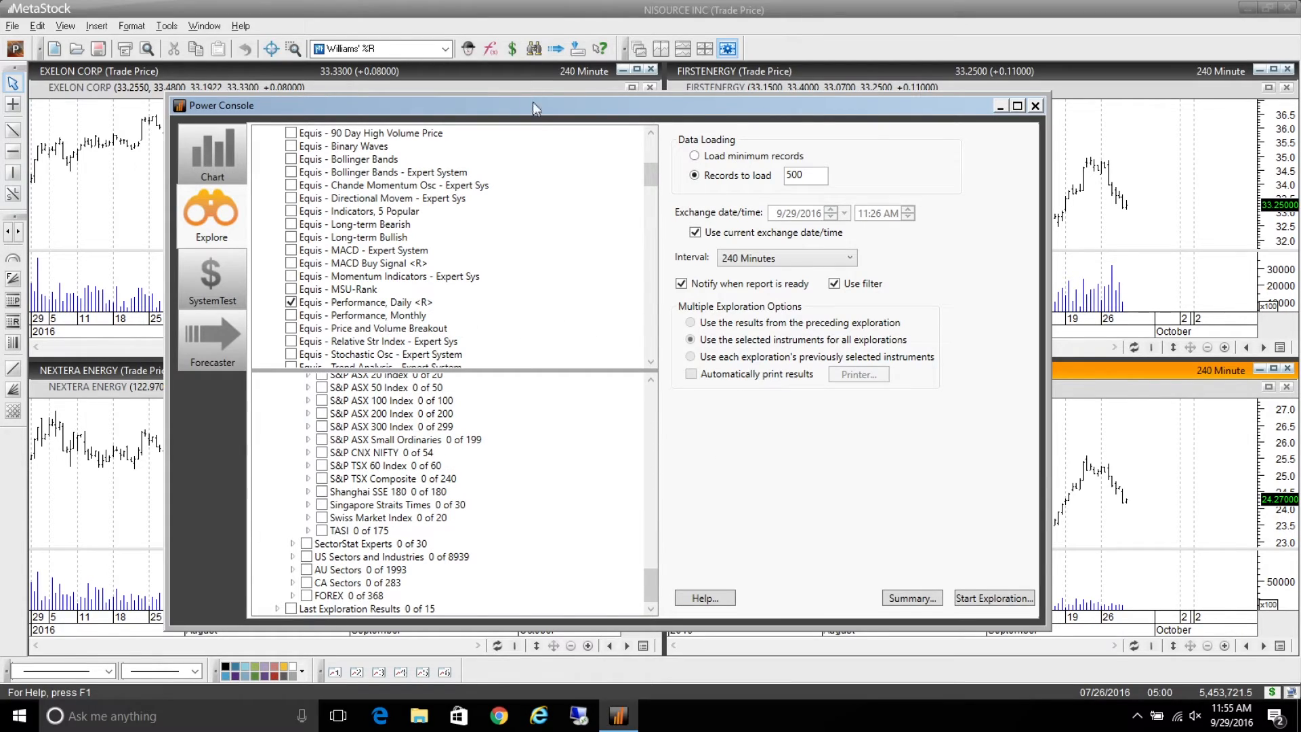
left_click_drag(542, 115, 424, 58)
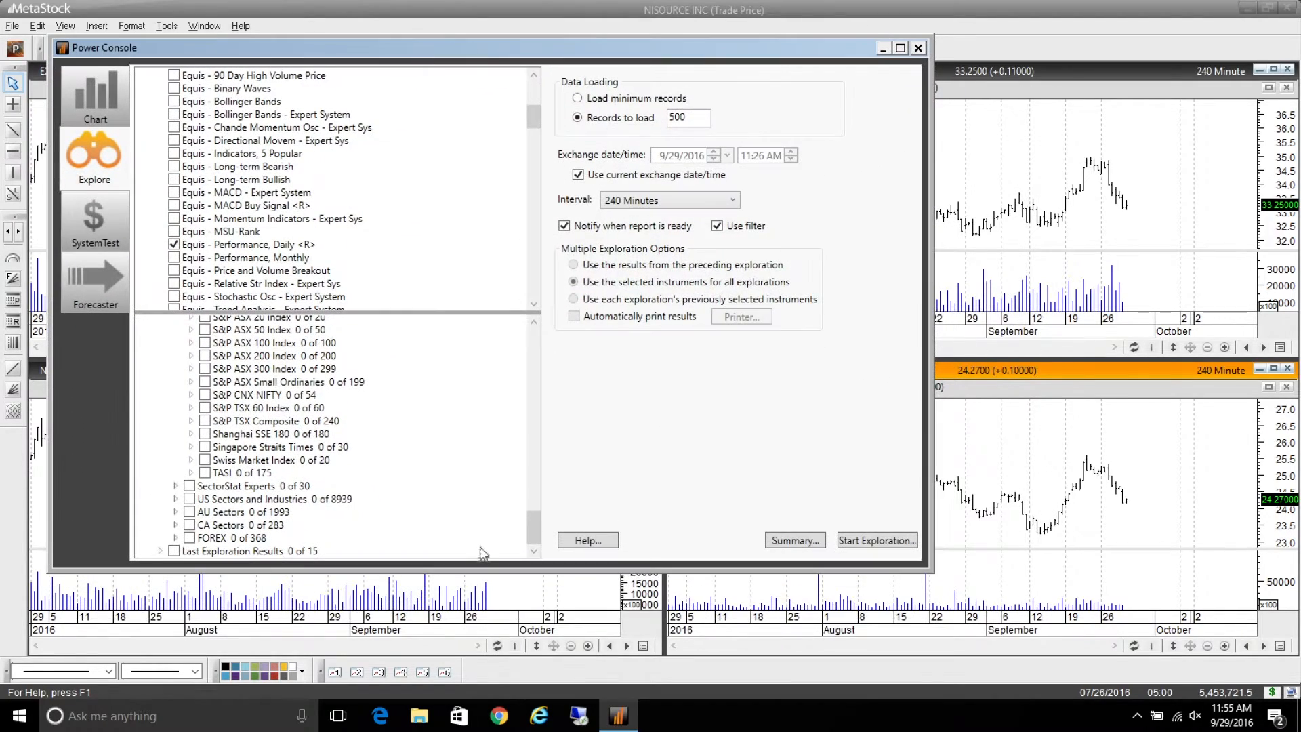
left_click_drag(489, 573, 488, 648)
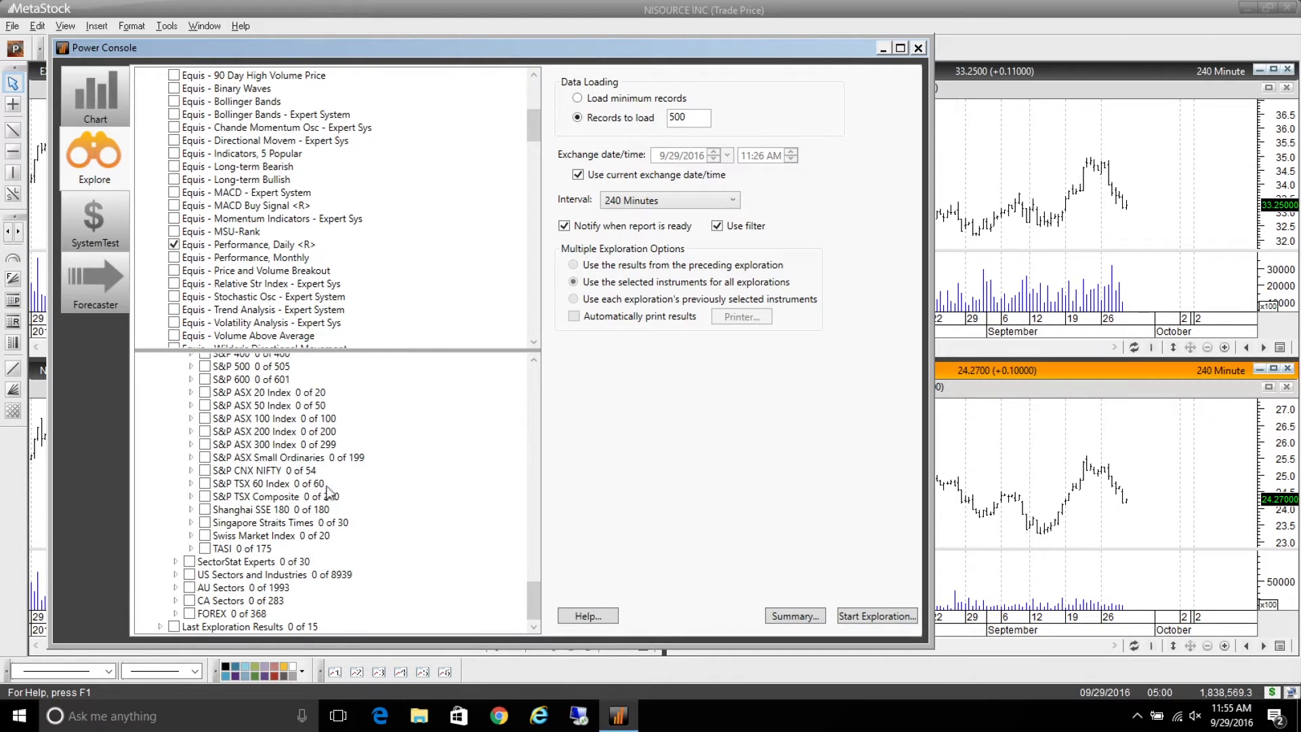
scroll(331, 468, "up", 12)
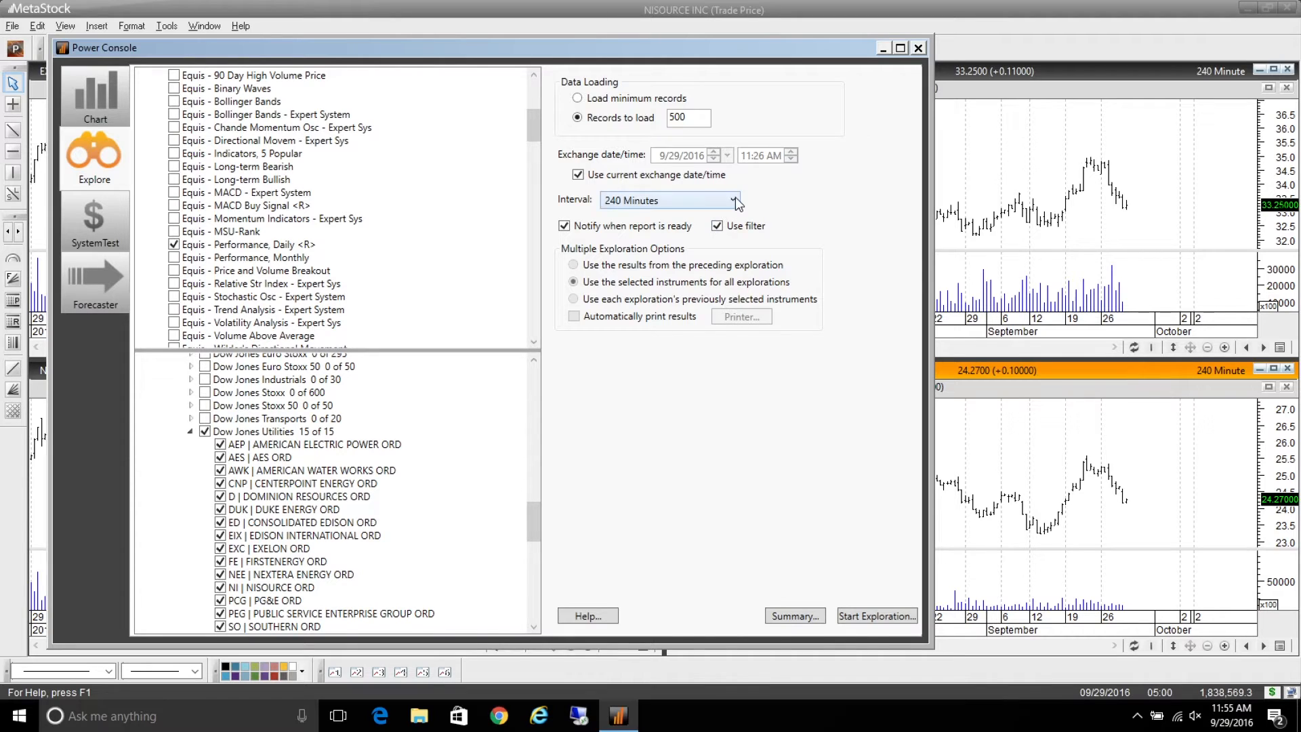
Set a custom exploration interval using Day(s) with a multiplier of 3
left_click(733, 200)
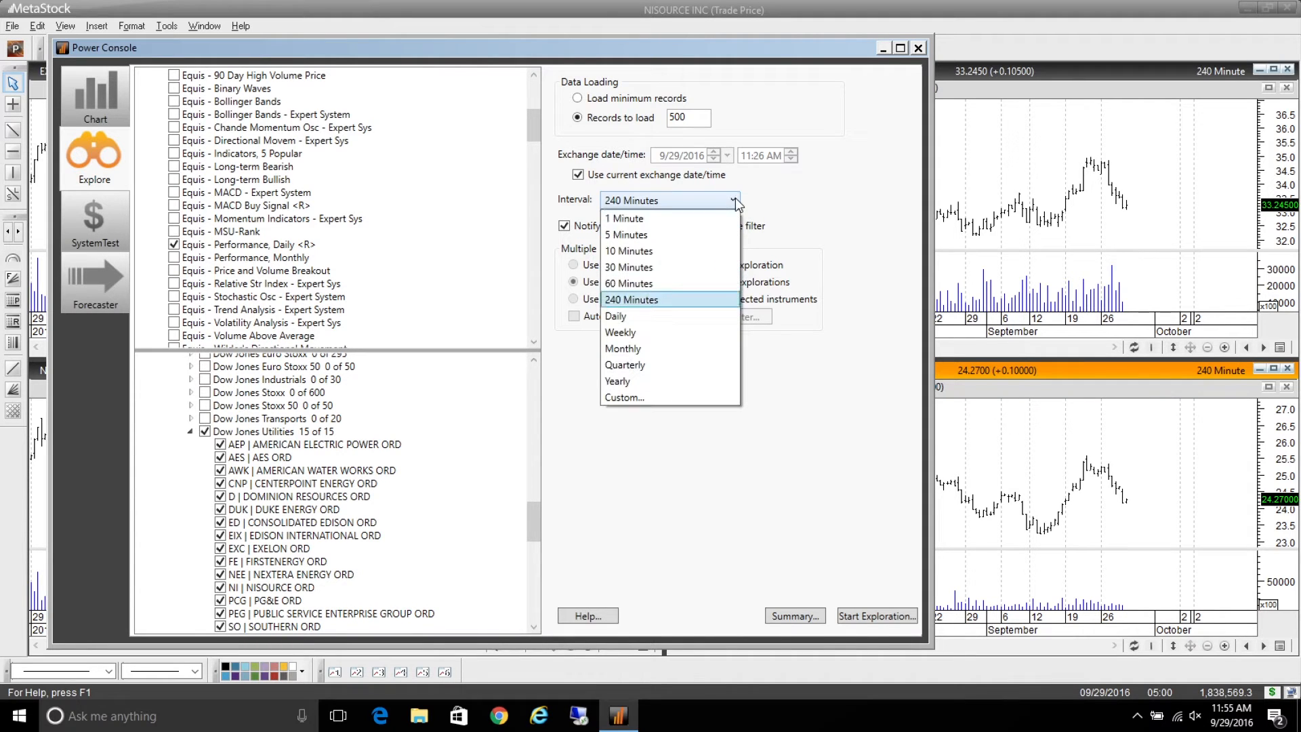
left_click(649, 397)
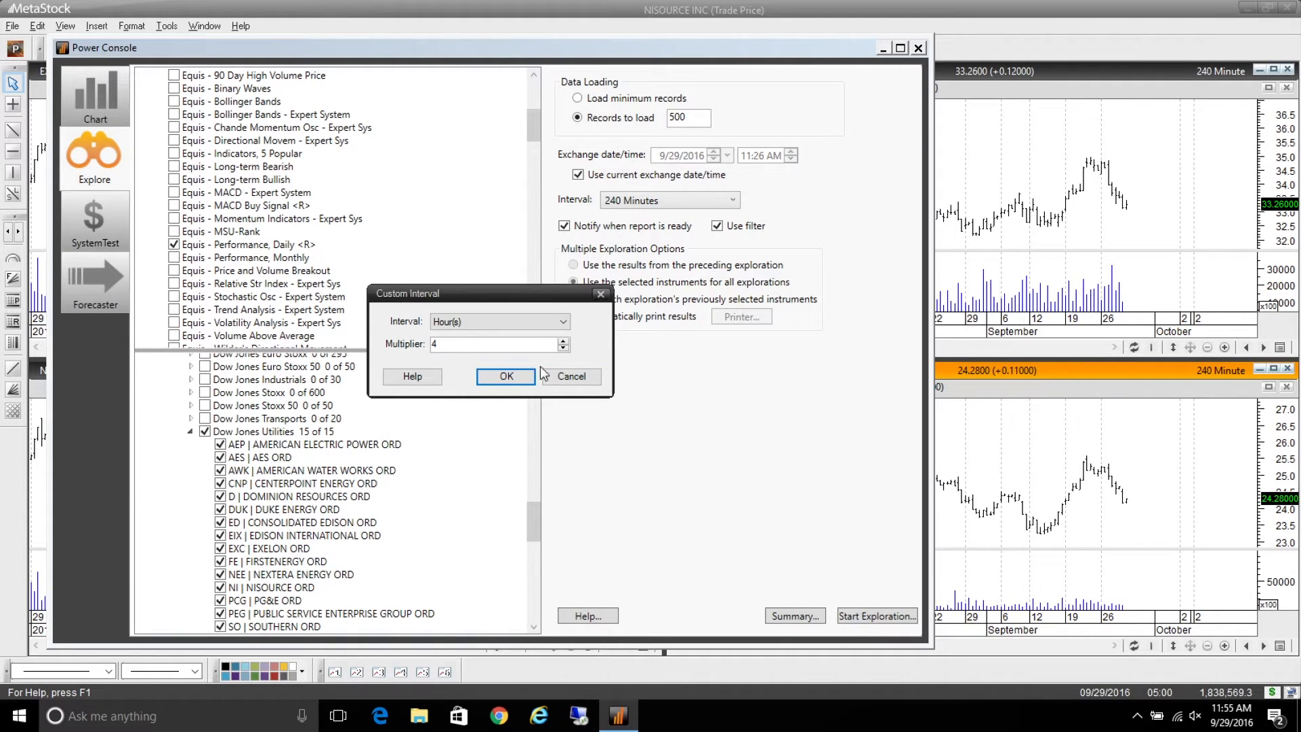
left_click(565, 329)
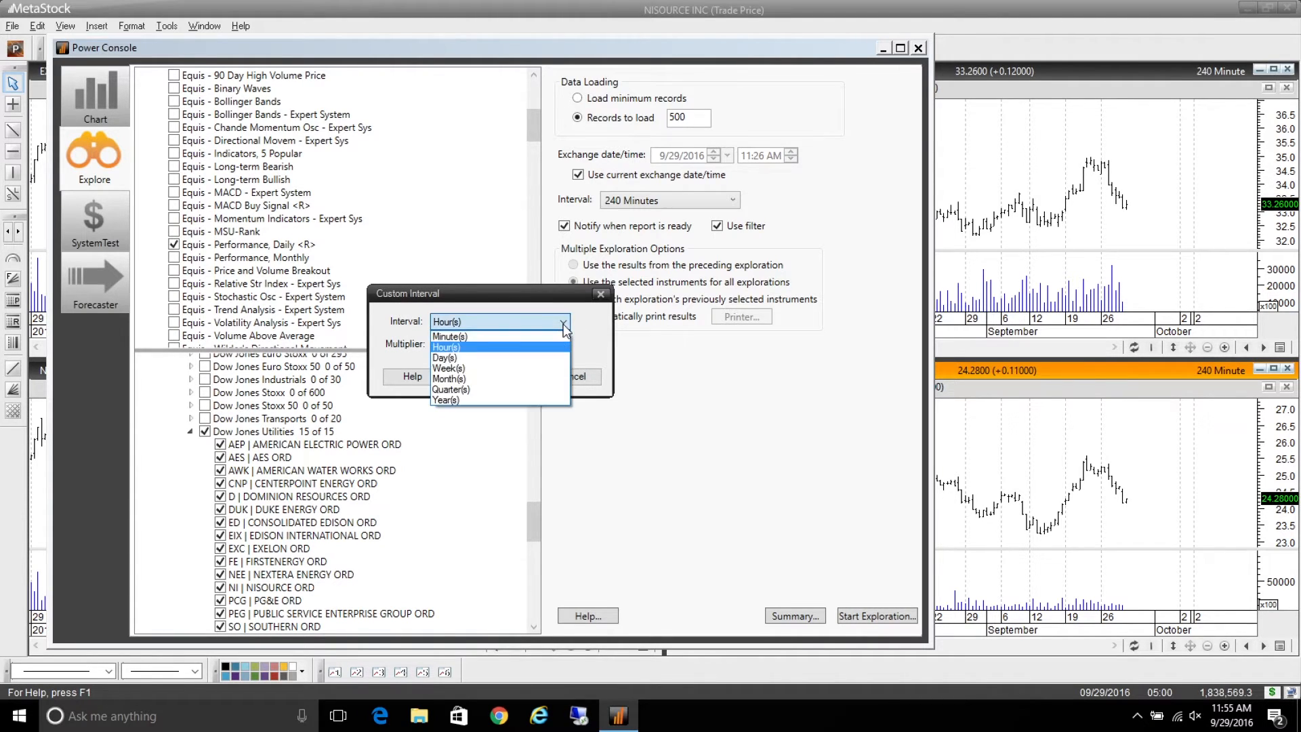
left_click(483, 357)
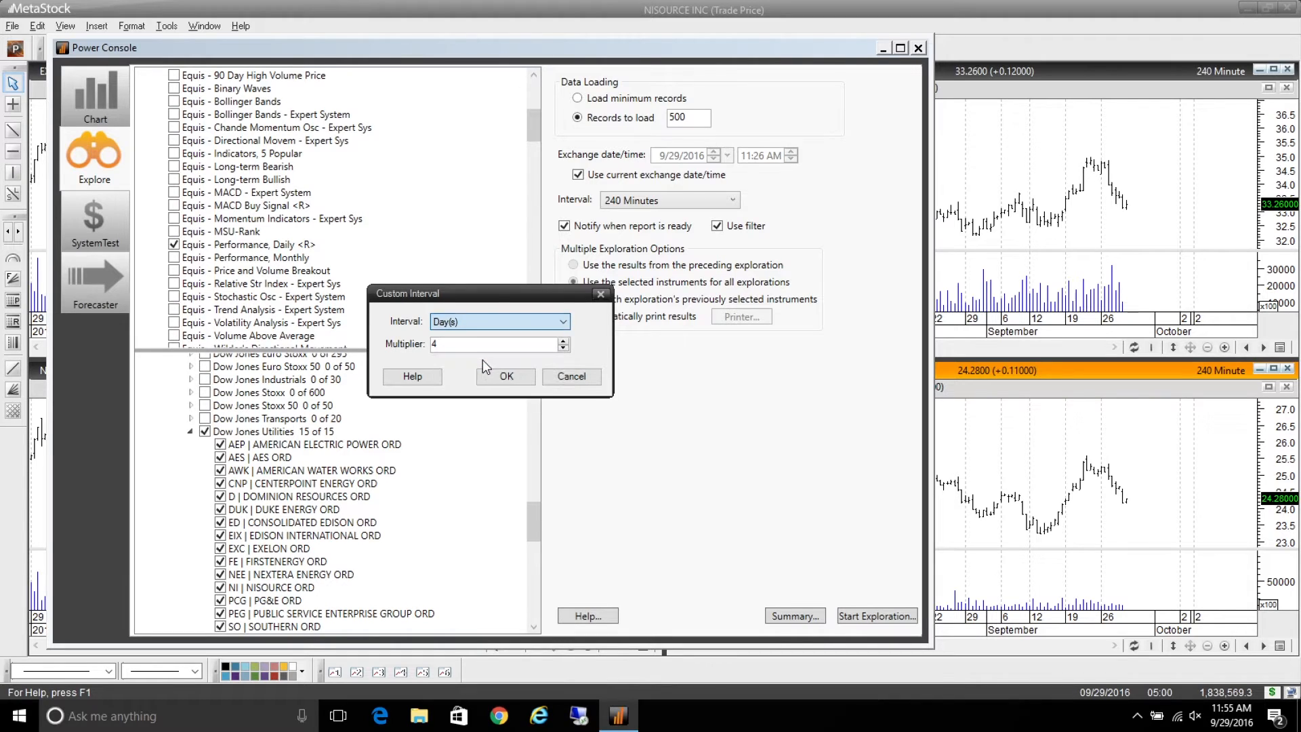
type("3")
double_click(437, 345)
type("6")
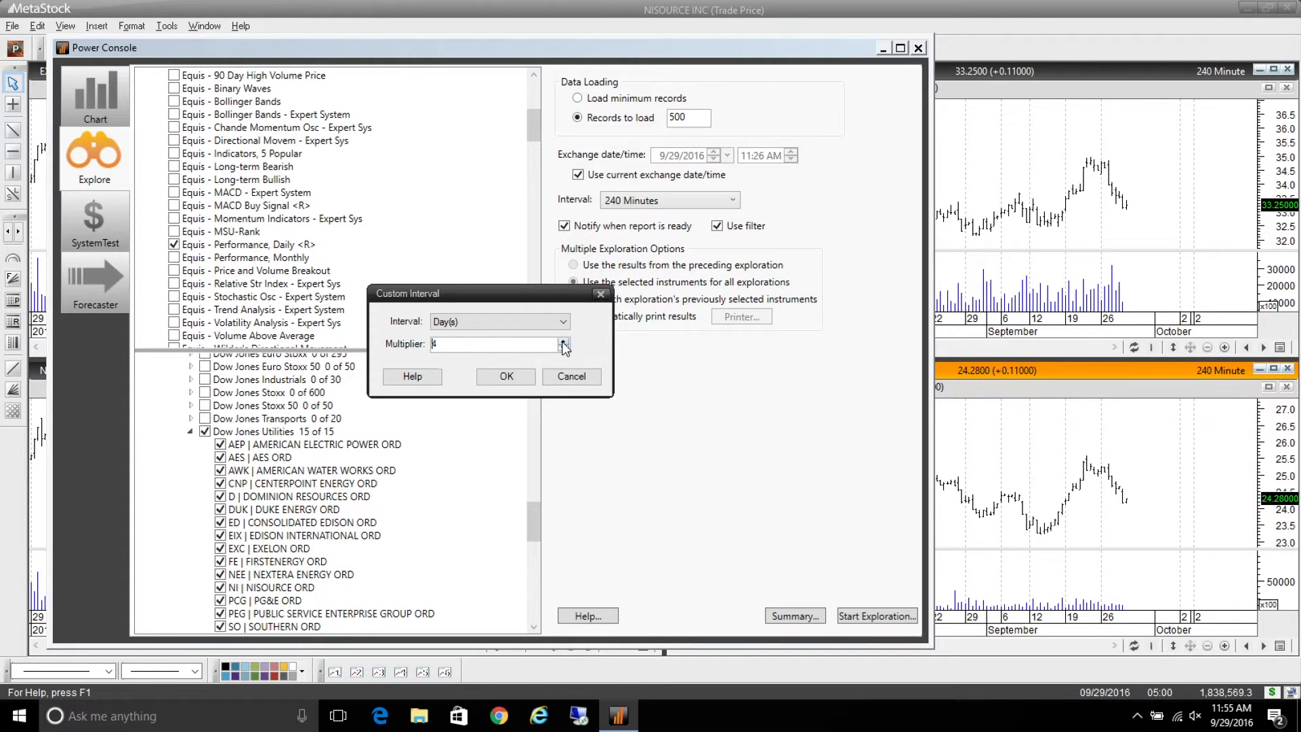
left_click(563, 348)
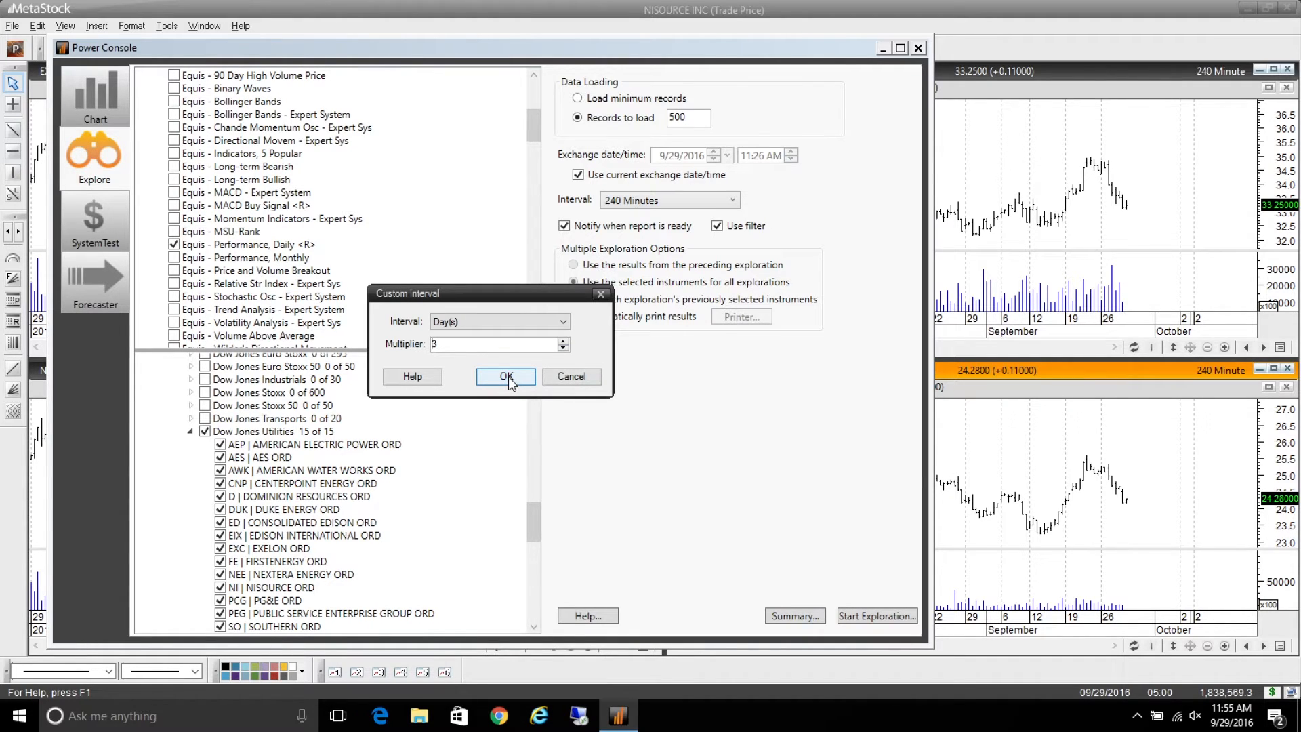
left_click(507, 378)
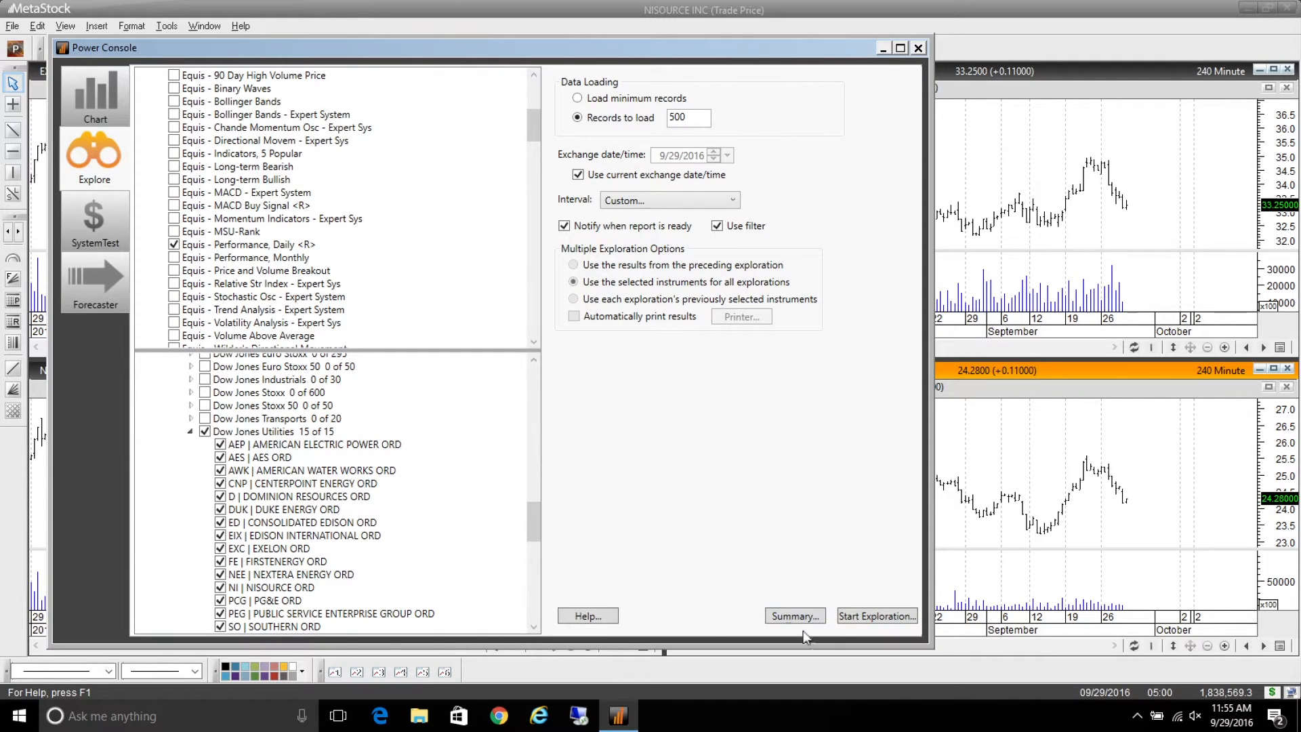
Run the exploration on the custom 3-day interval and check the exploration details in its report
left_click(864, 618)
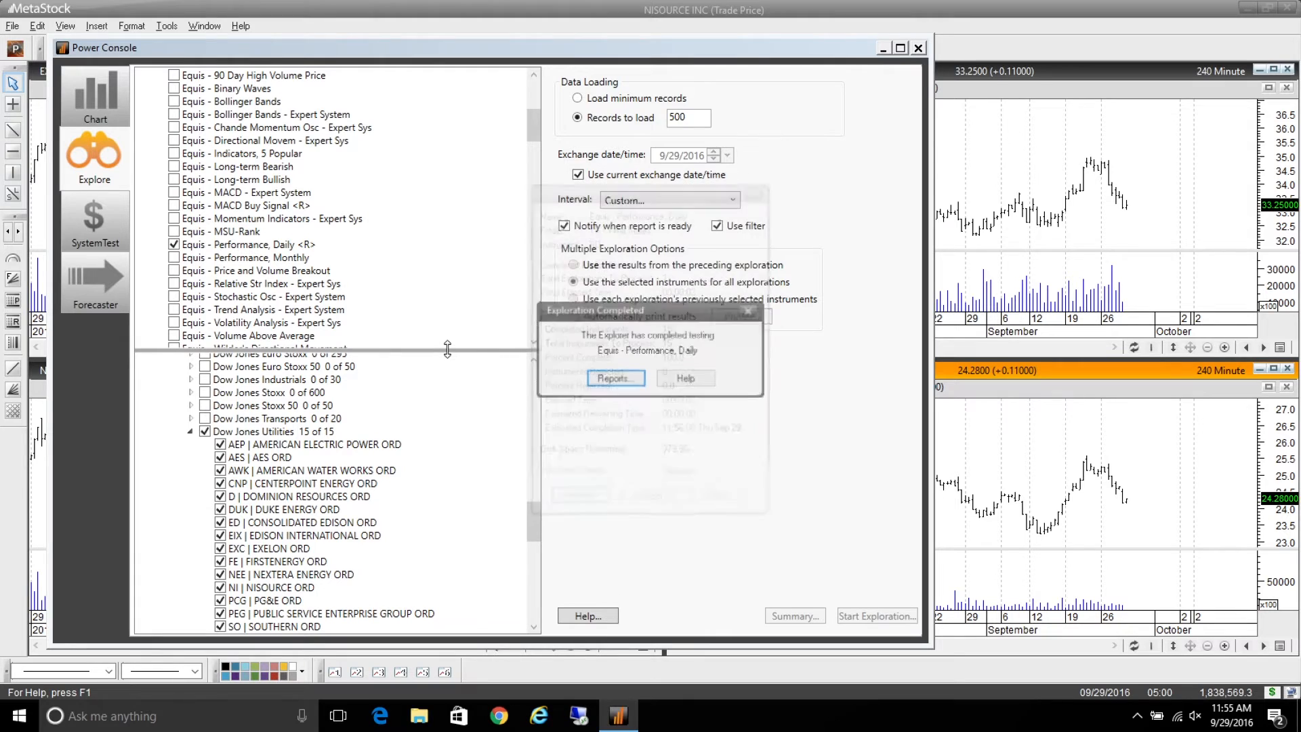
left_click(614, 393)
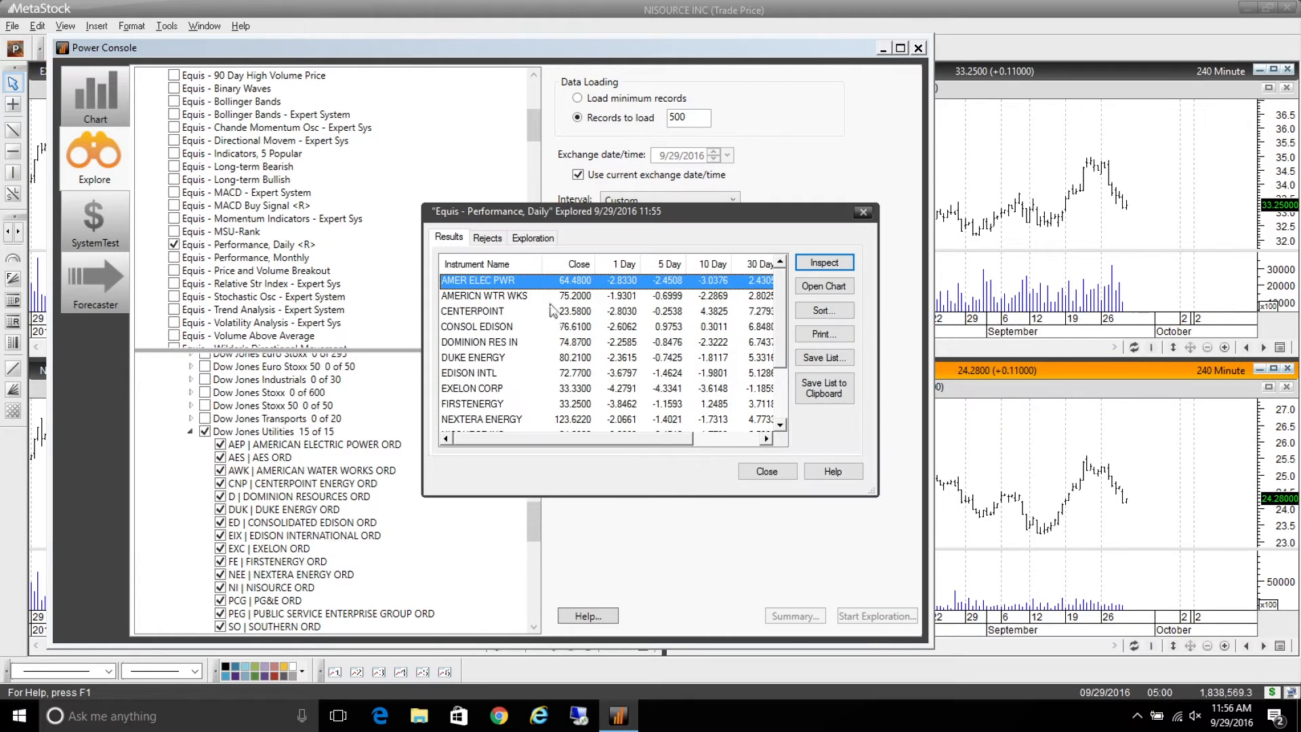
left_click(531, 239)
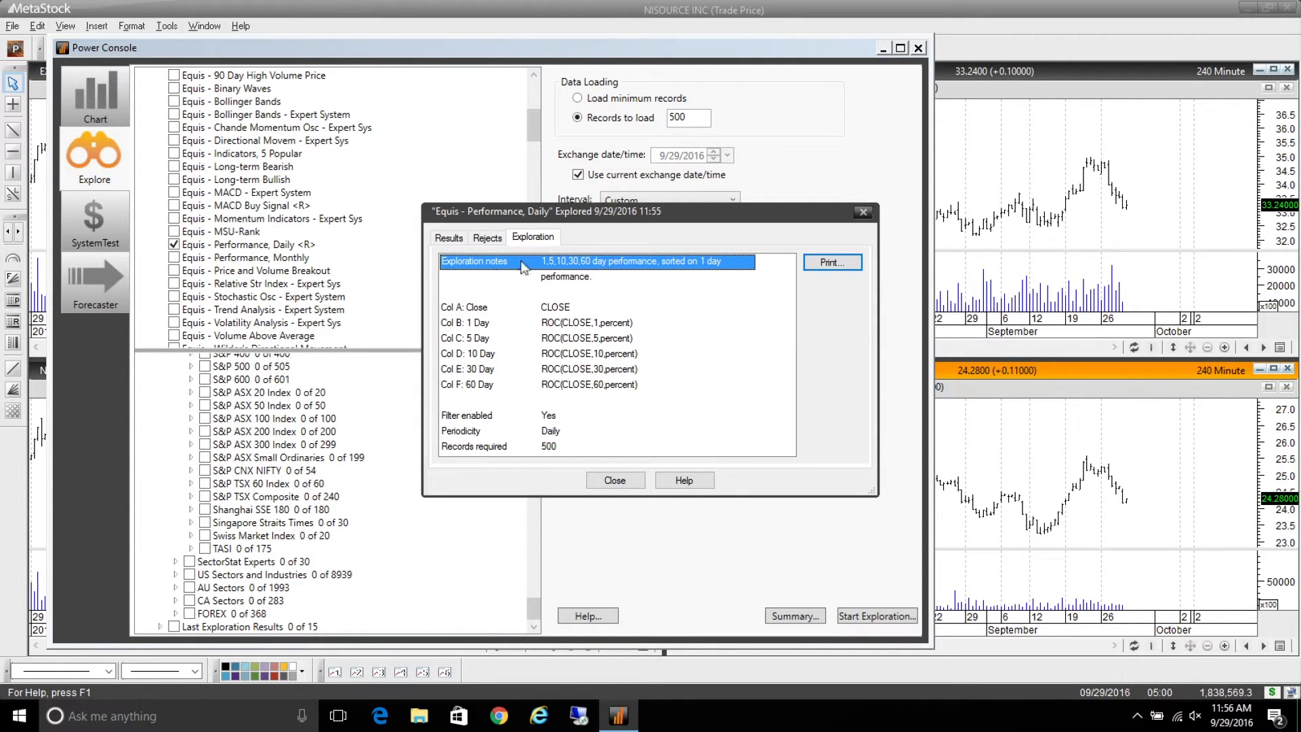
Open charts for the results from AMER ELEC PWR through CONSOL EDISON and close the report
left_click(449, 238)
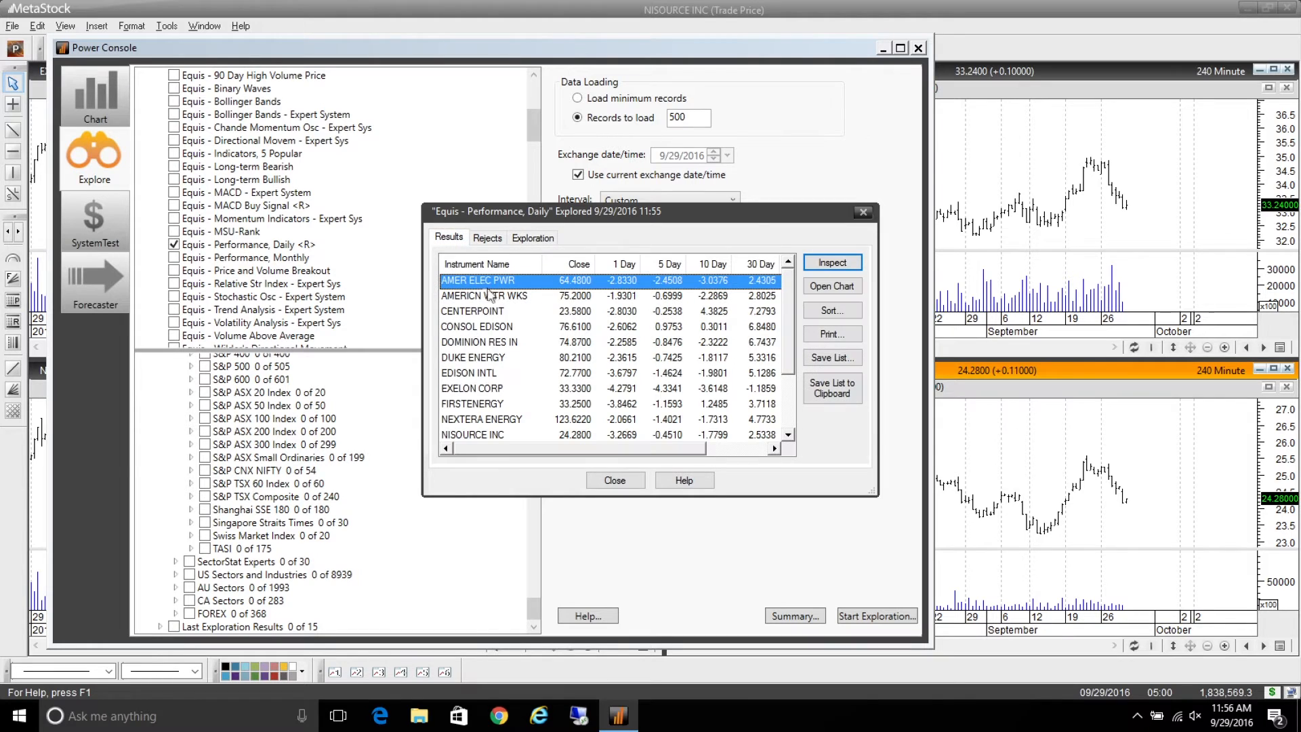
left_click(482, 334, "shift")
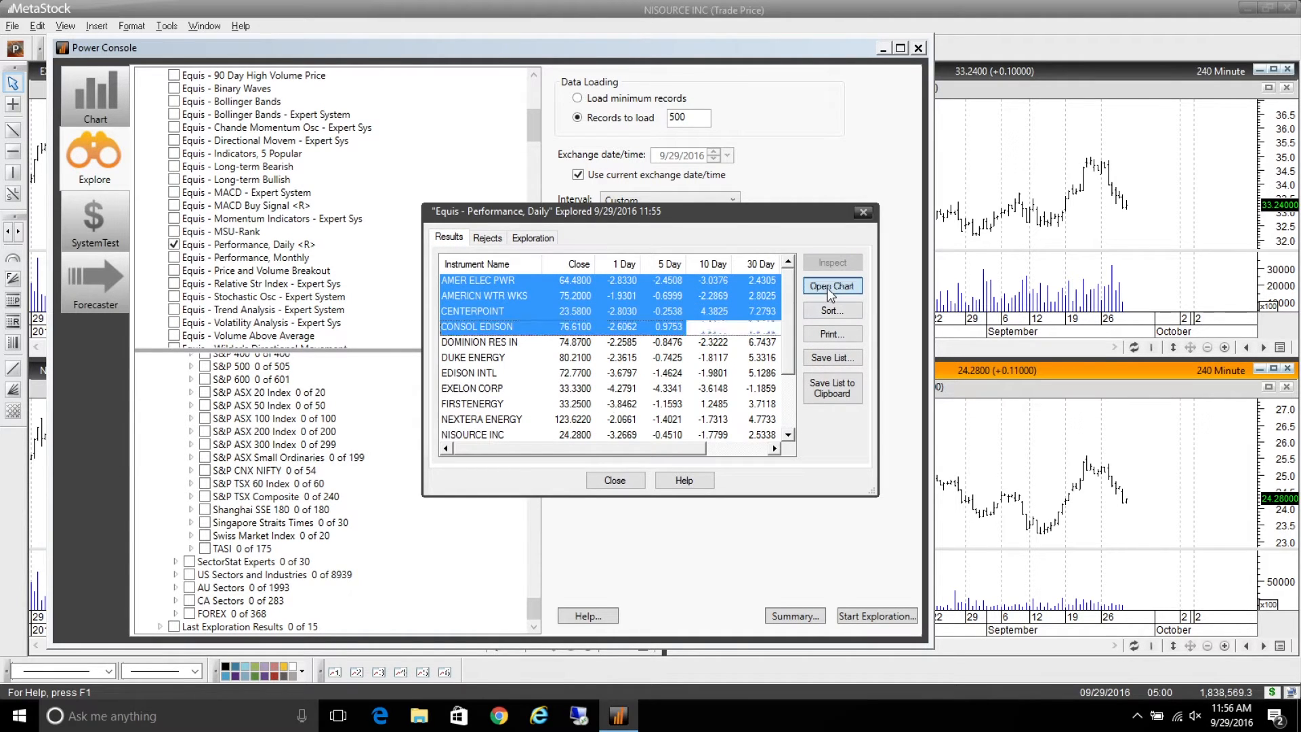
left_click(609, 478)
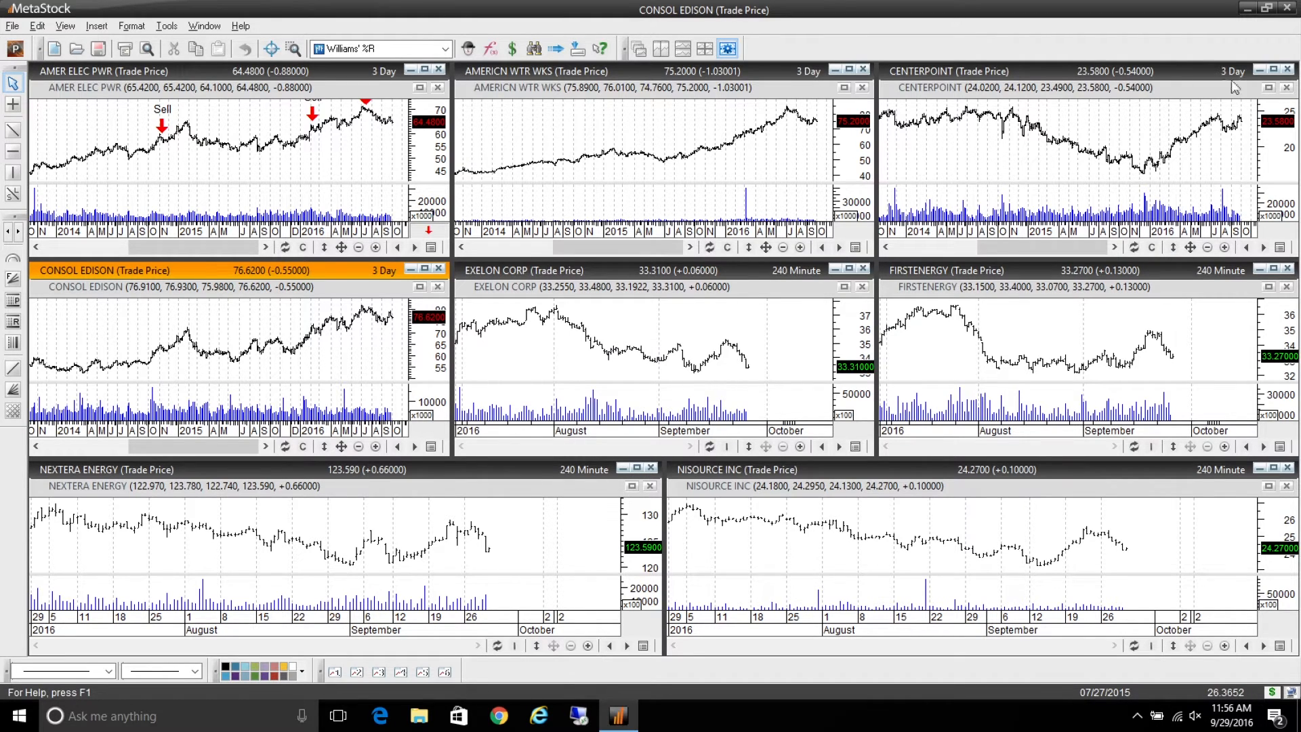
Reopen the Power Console and set a custom exploration interval using Minute(s) with a multiplier of 6
left_click(15, 48)
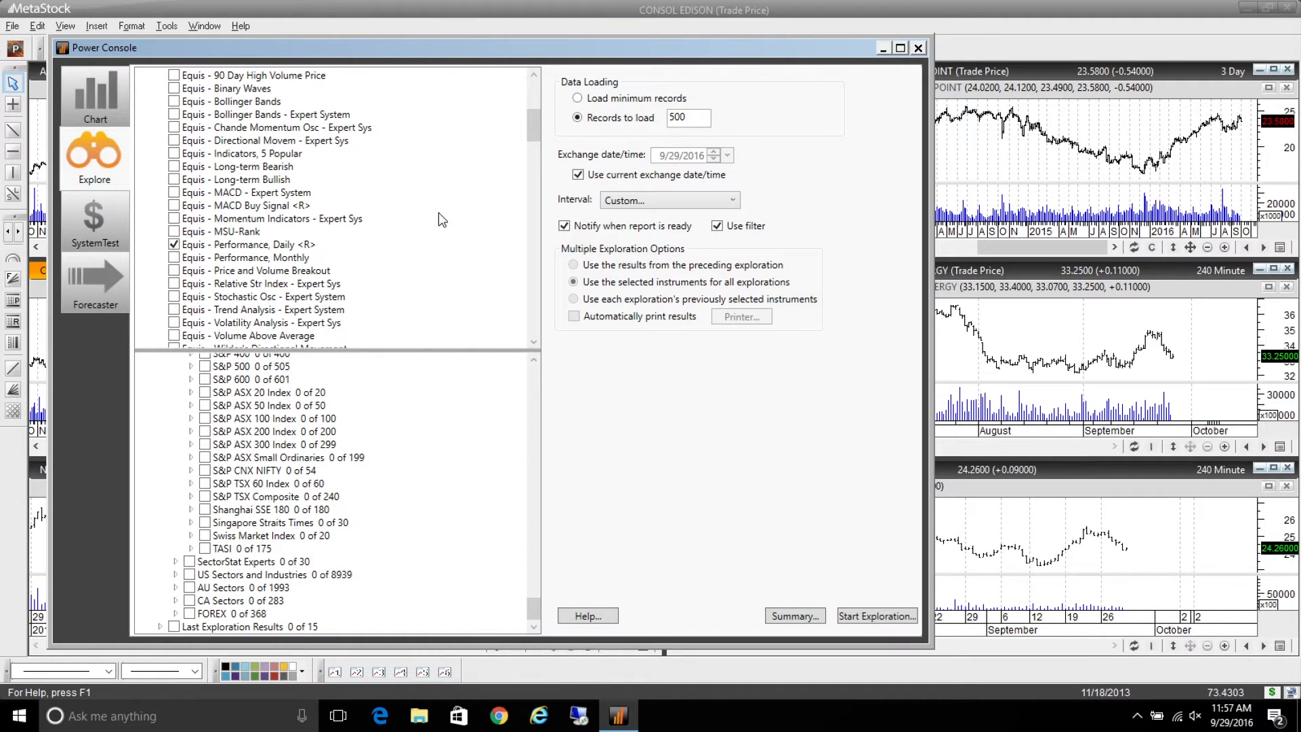
left_click(672, 201)
left_click(629, 397)
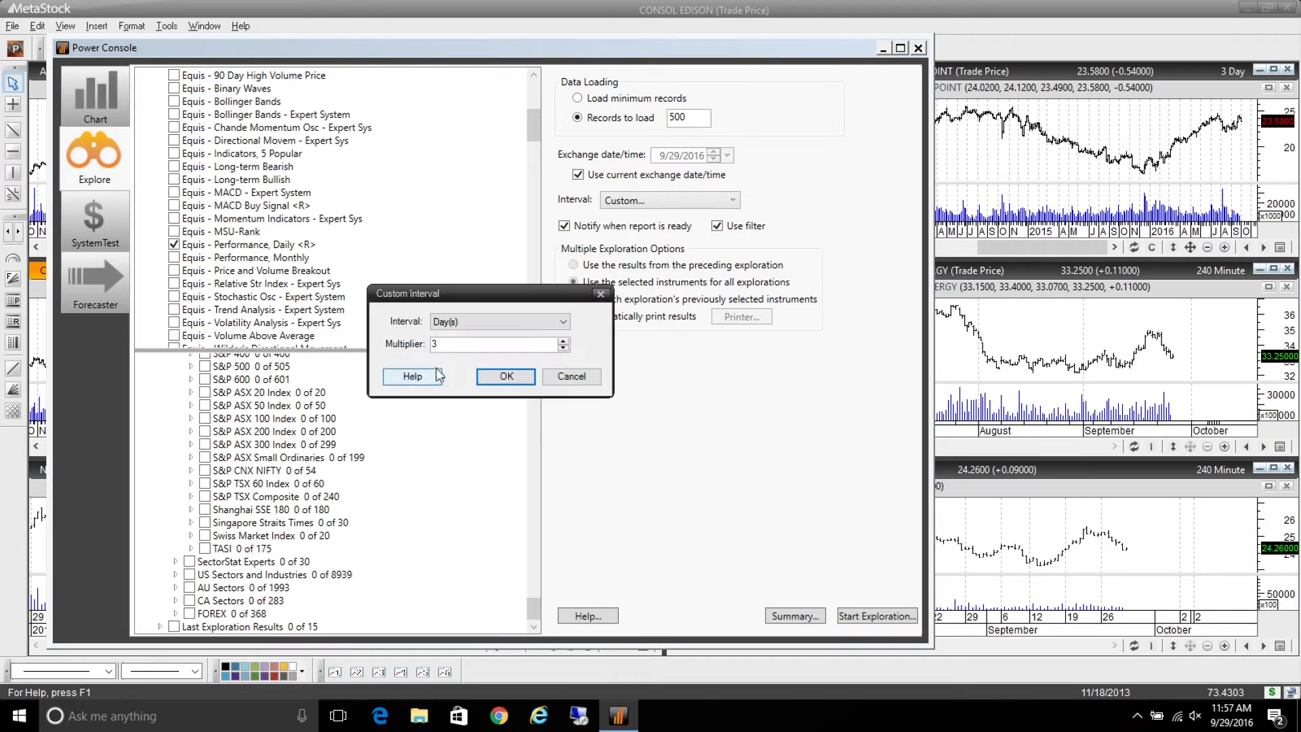
left_click(561, 322)
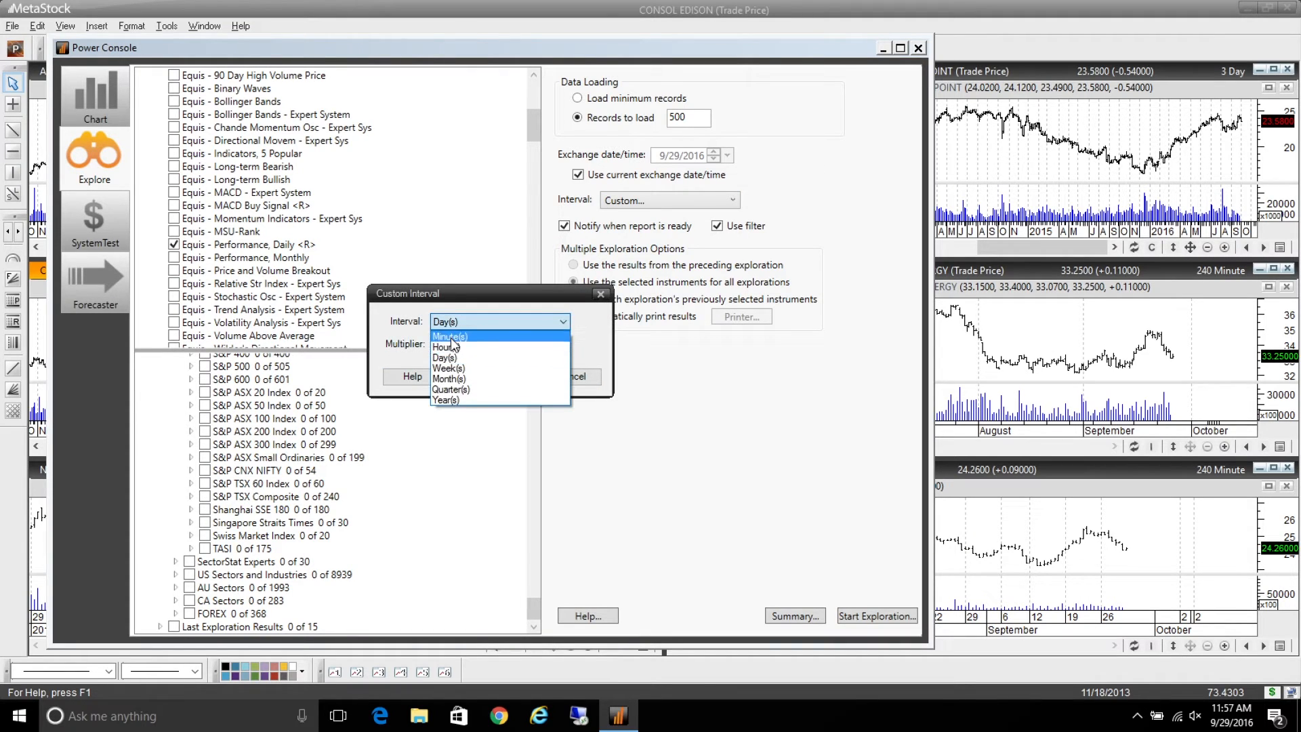
left_click(452, 346)
left_click_drag(453, 343, 414, 345)
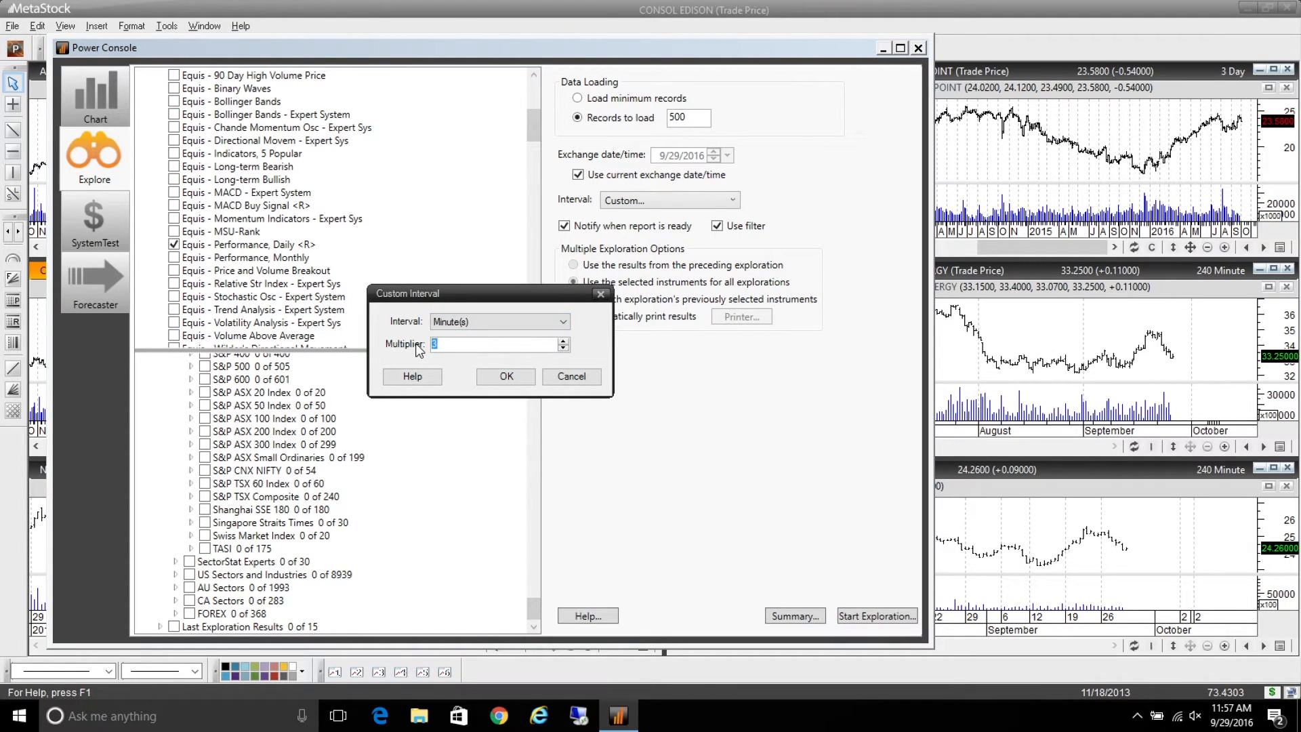
type("6")
left_click(508, 376)
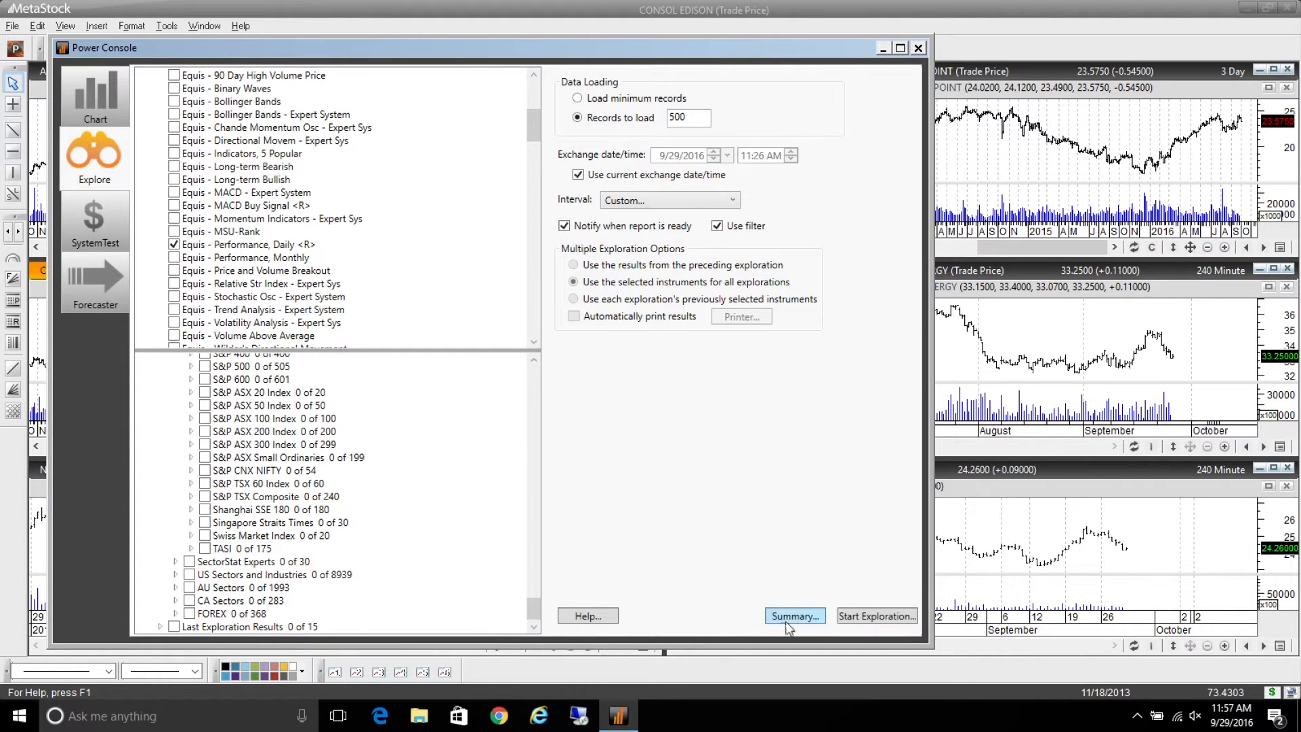
Limit the Dow Jones Utilities selection to American Electric Power, AES and American Water Works
scroll(235, 495, "up", 10)
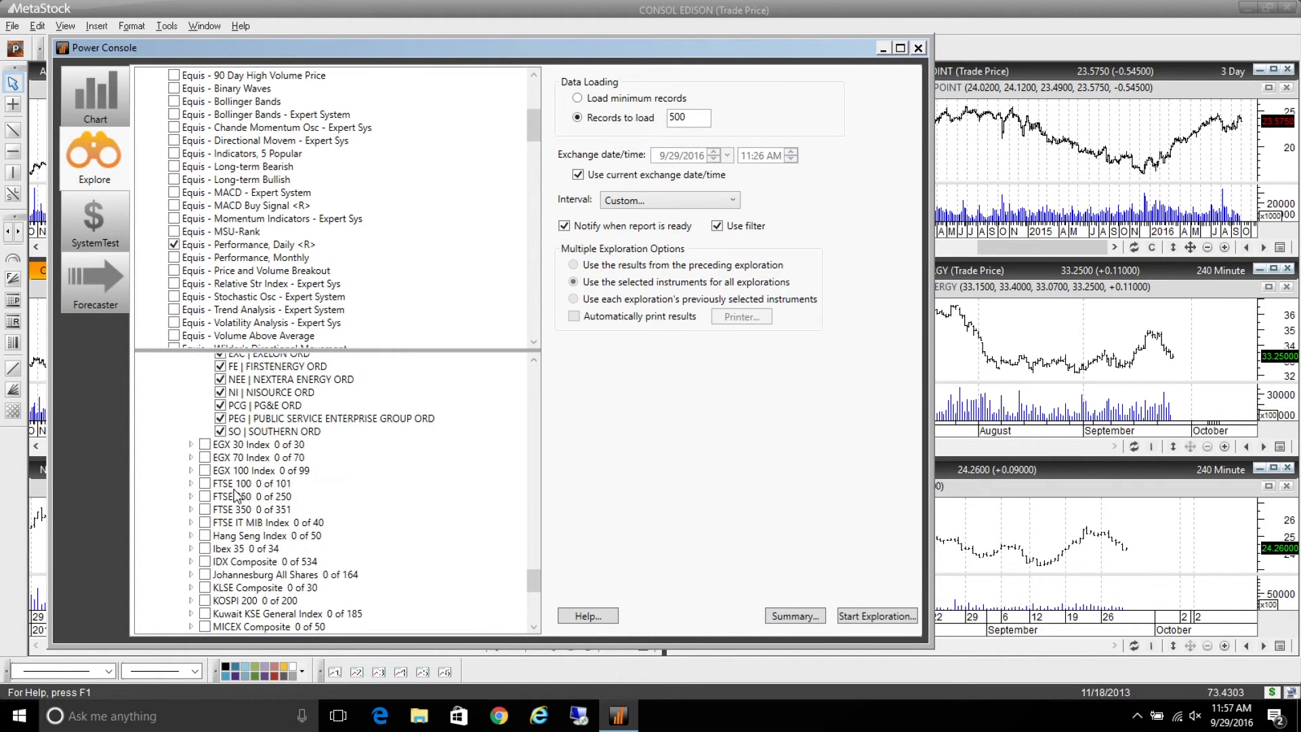
scroll(235, 496, "up", 2)
left_click(204, 431)
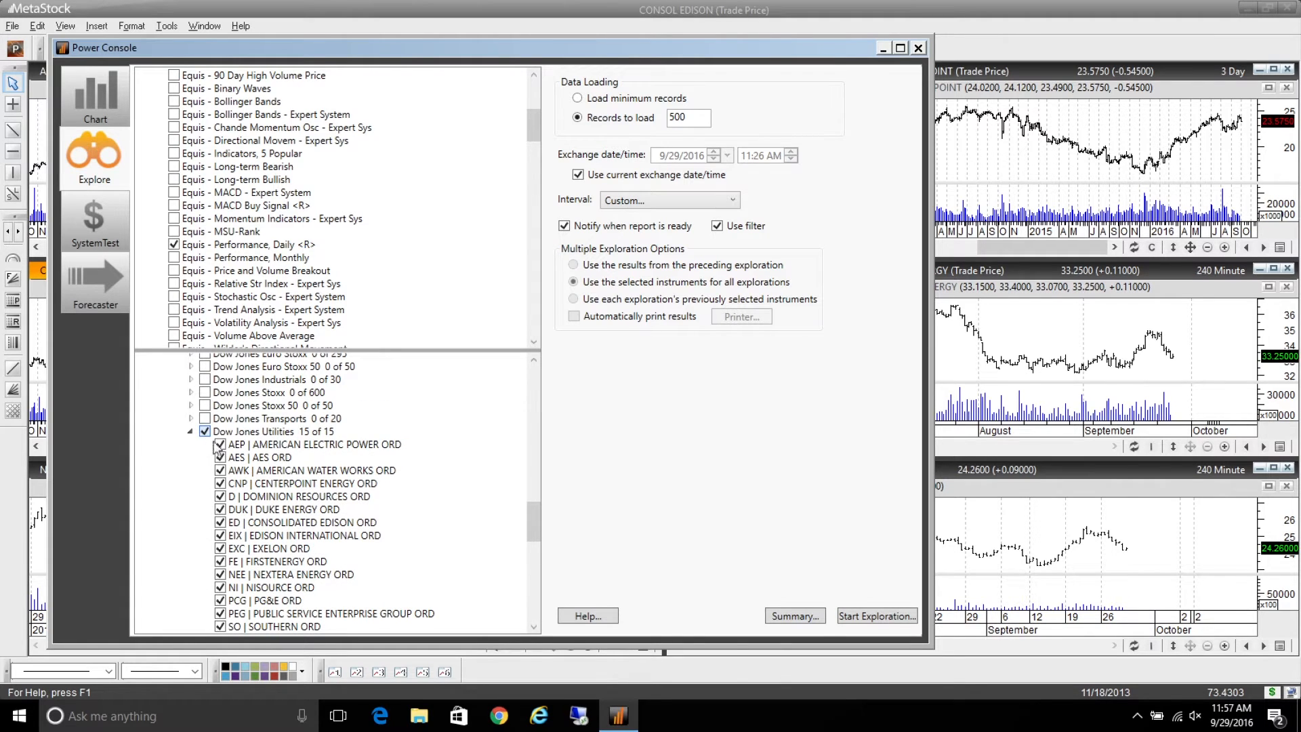
left_click(220, 445)
left_click(220, 457)
left_click(220, 471)
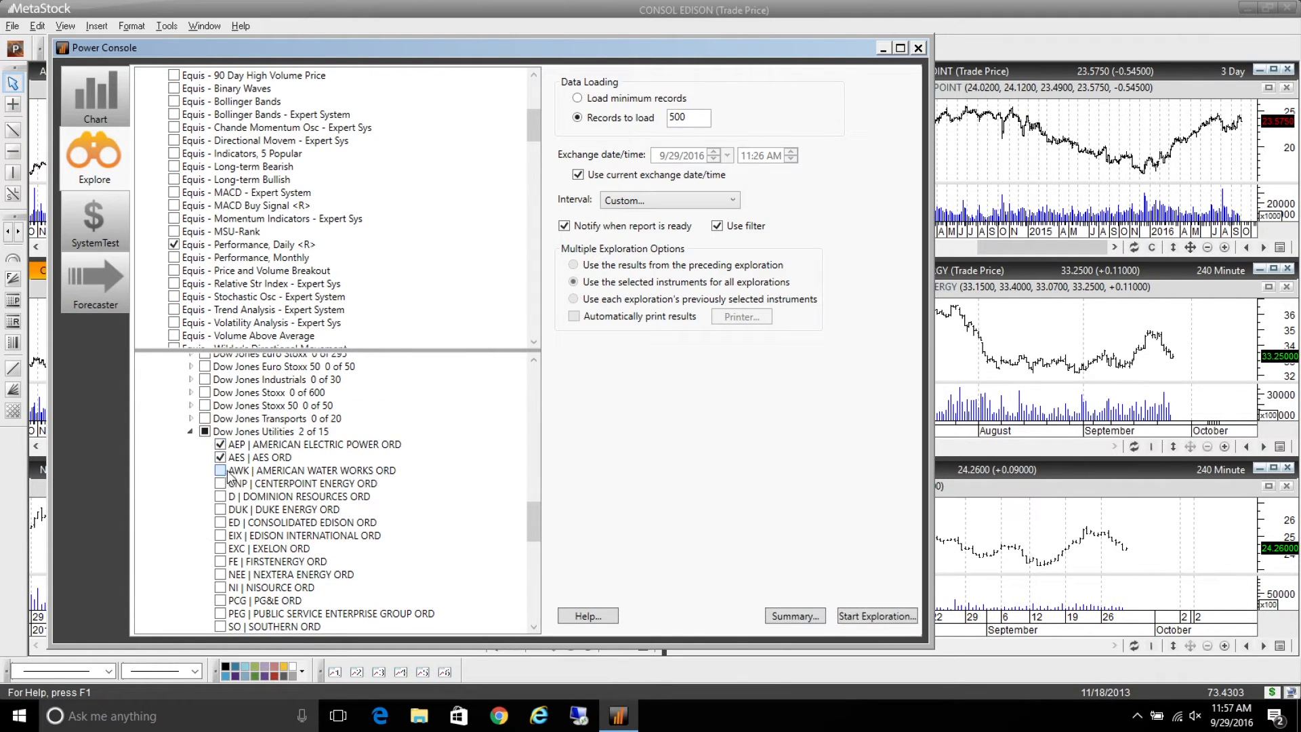
Run the exploration on the custom 6-minute interval and check the periodicity in the report's exploration details
left_click(855, 617)
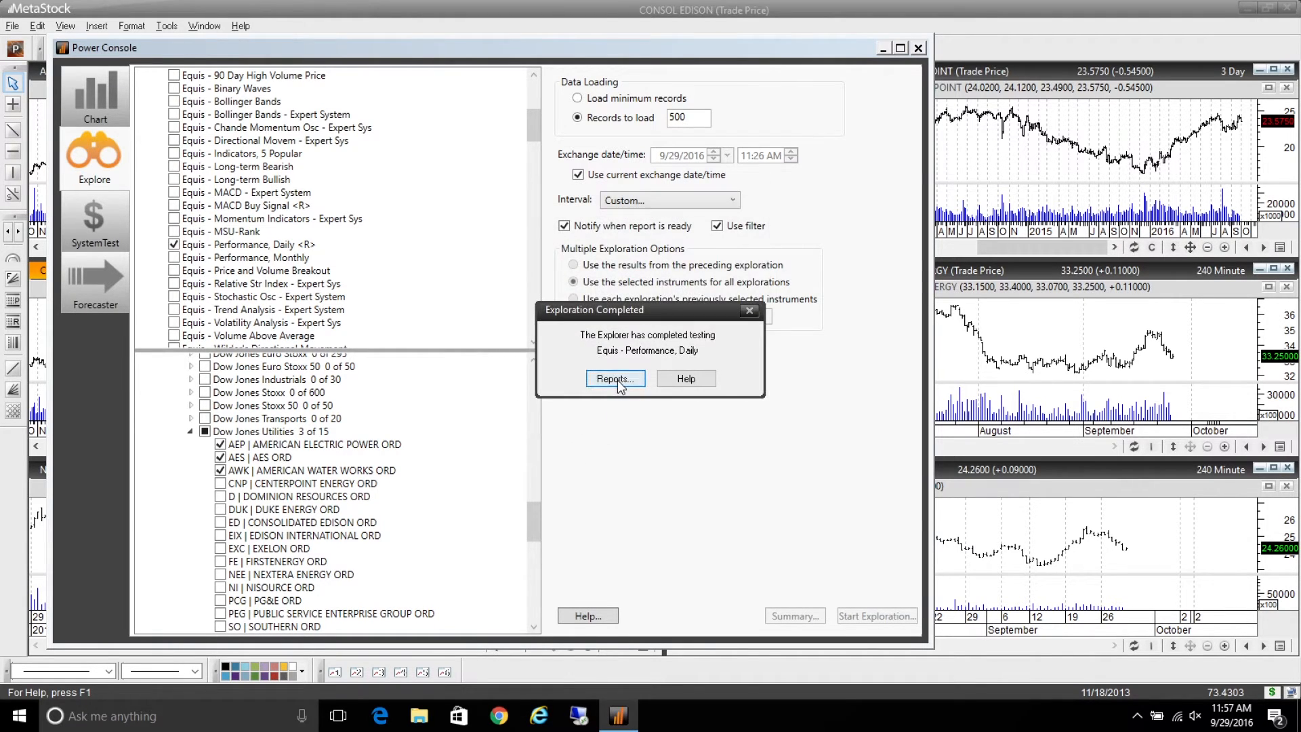
left_click(618, 379)
left_click(532, 237)
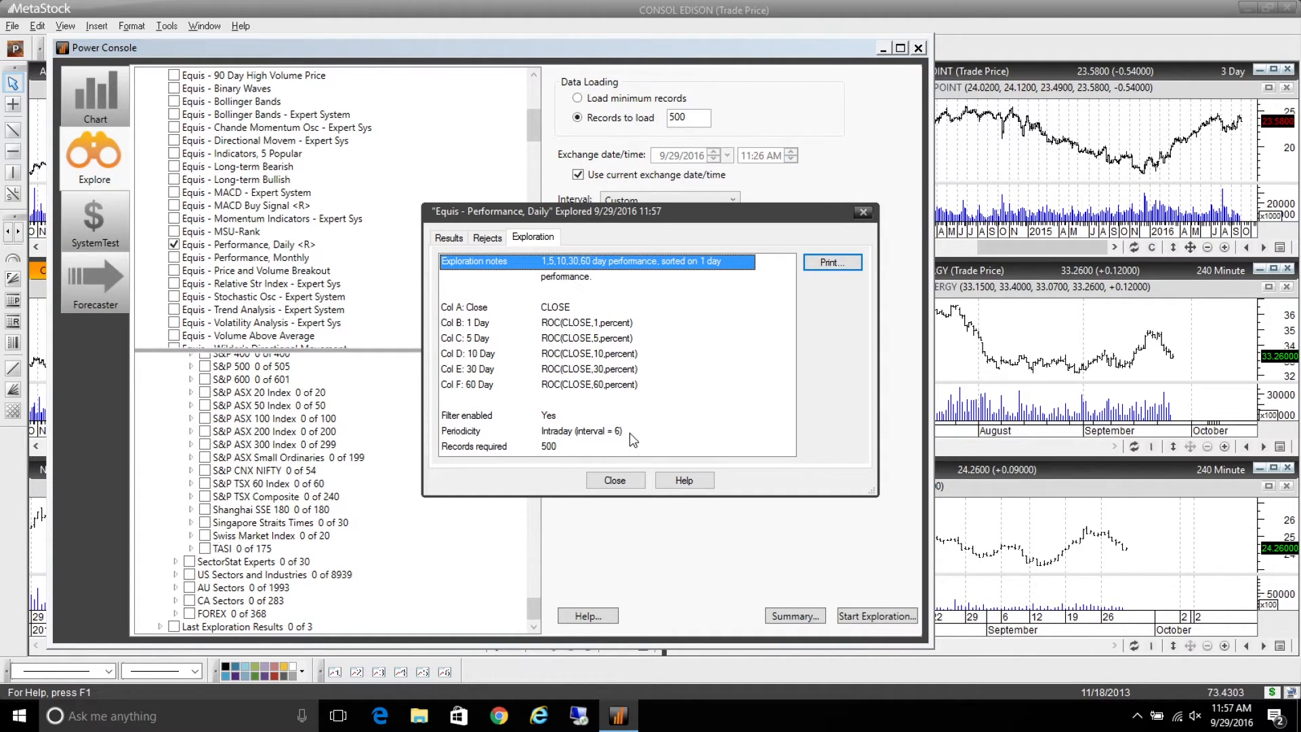
Open a chart for AMER ELEC PWR from the exploration results and close the report
left_click(449, 238)
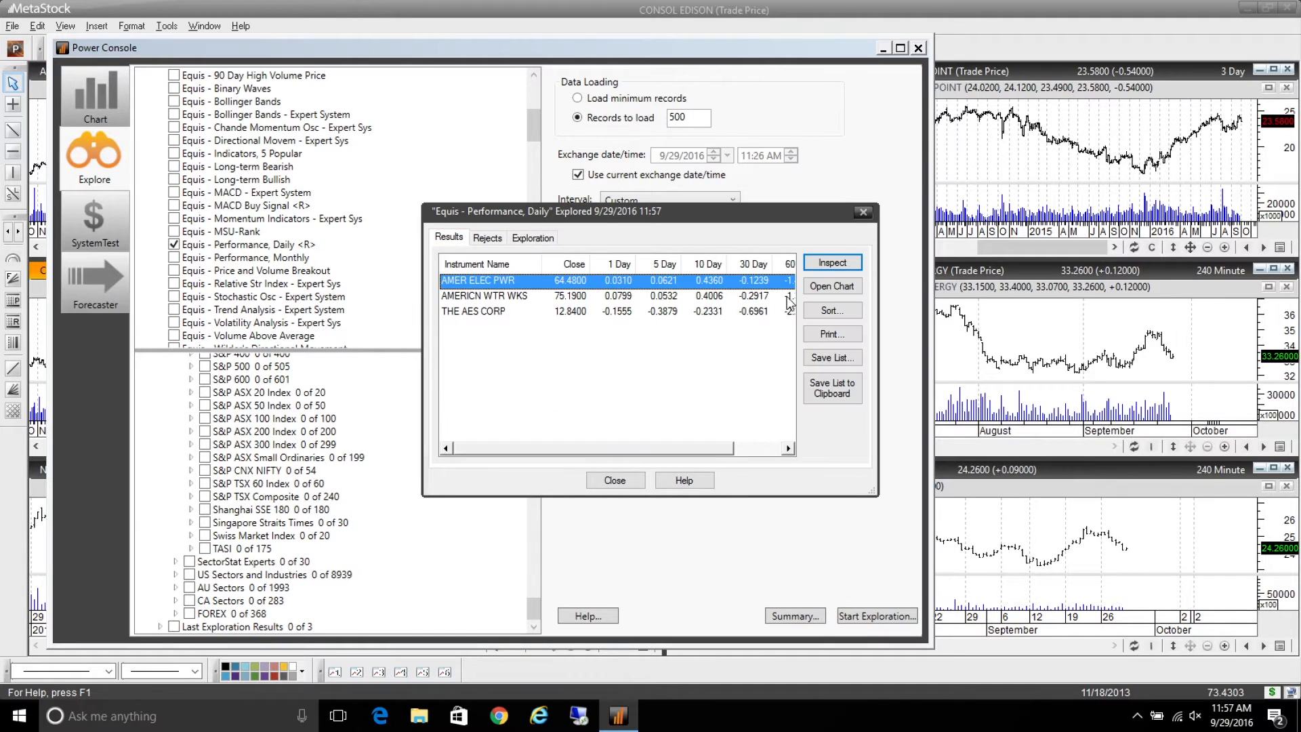
left_click(835, 286)
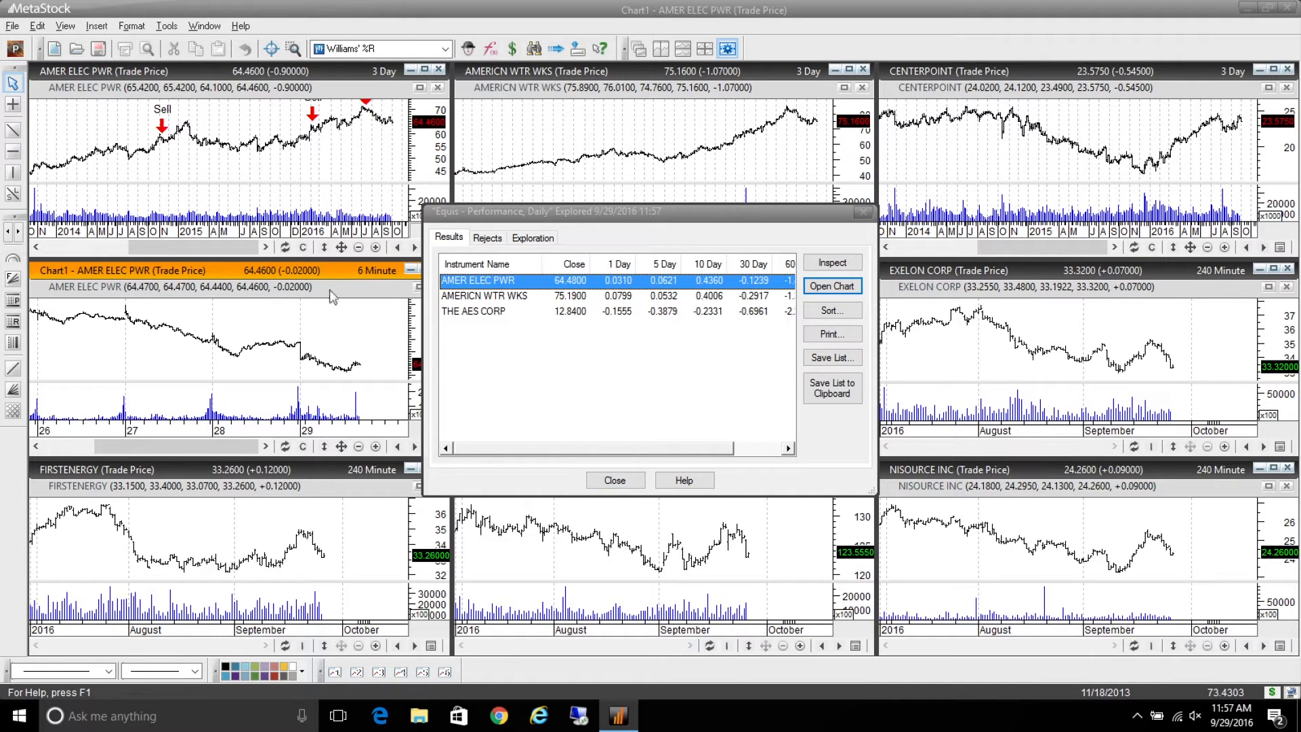
left_click(613, 479)
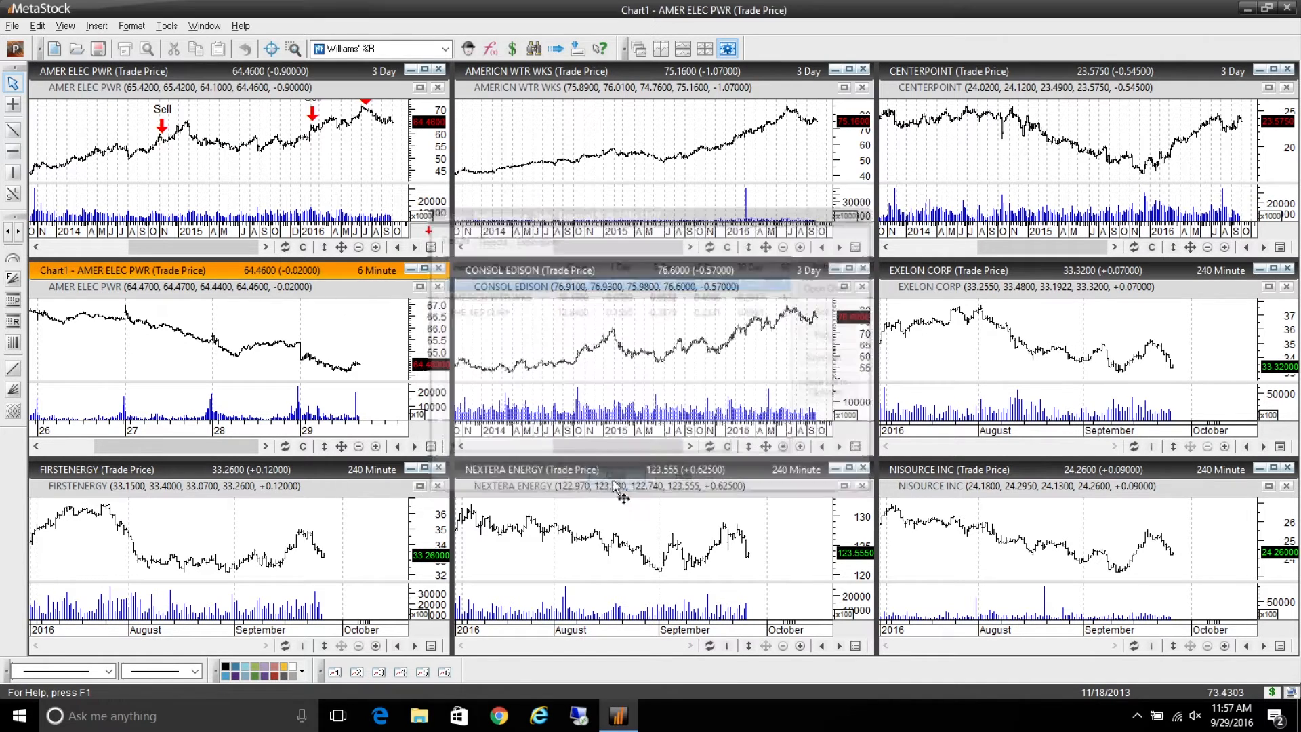
Reopen the Power Console and review the exploration interval choices and custom interval settings without changing them
left_click(15, 48)
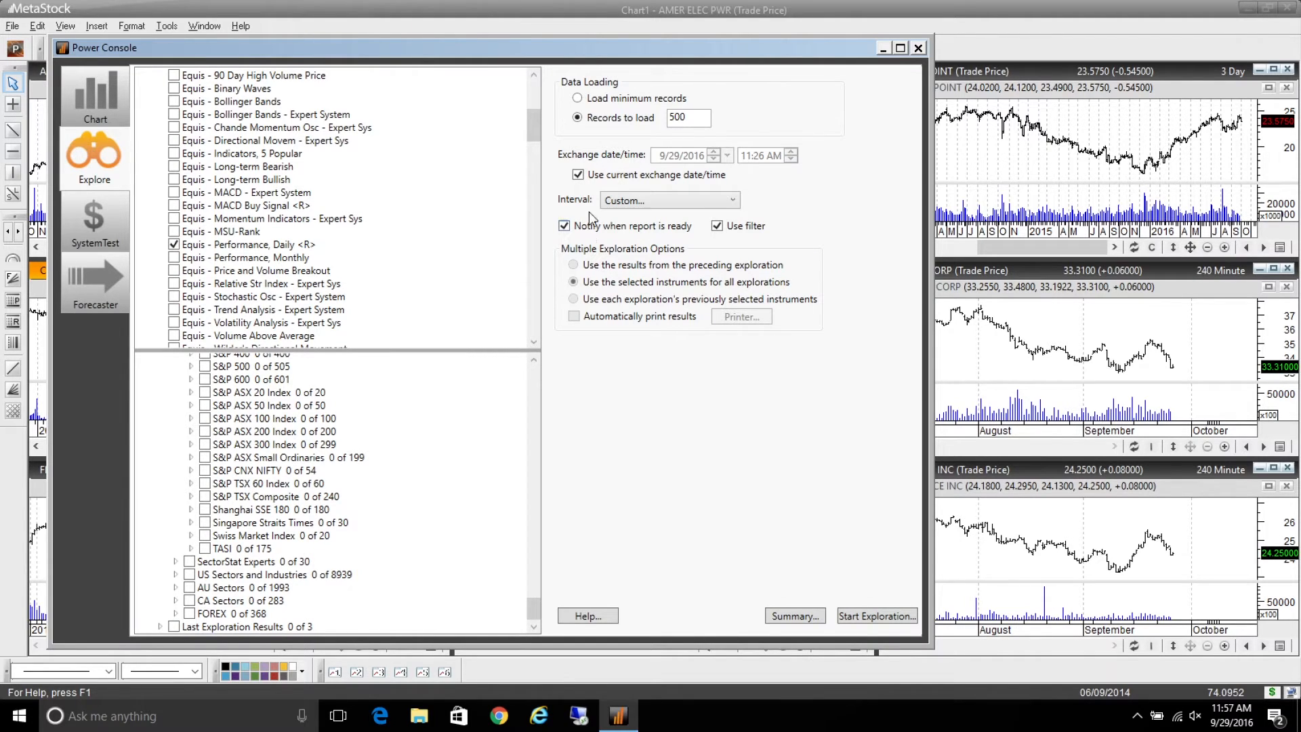
left_click(728, 205)
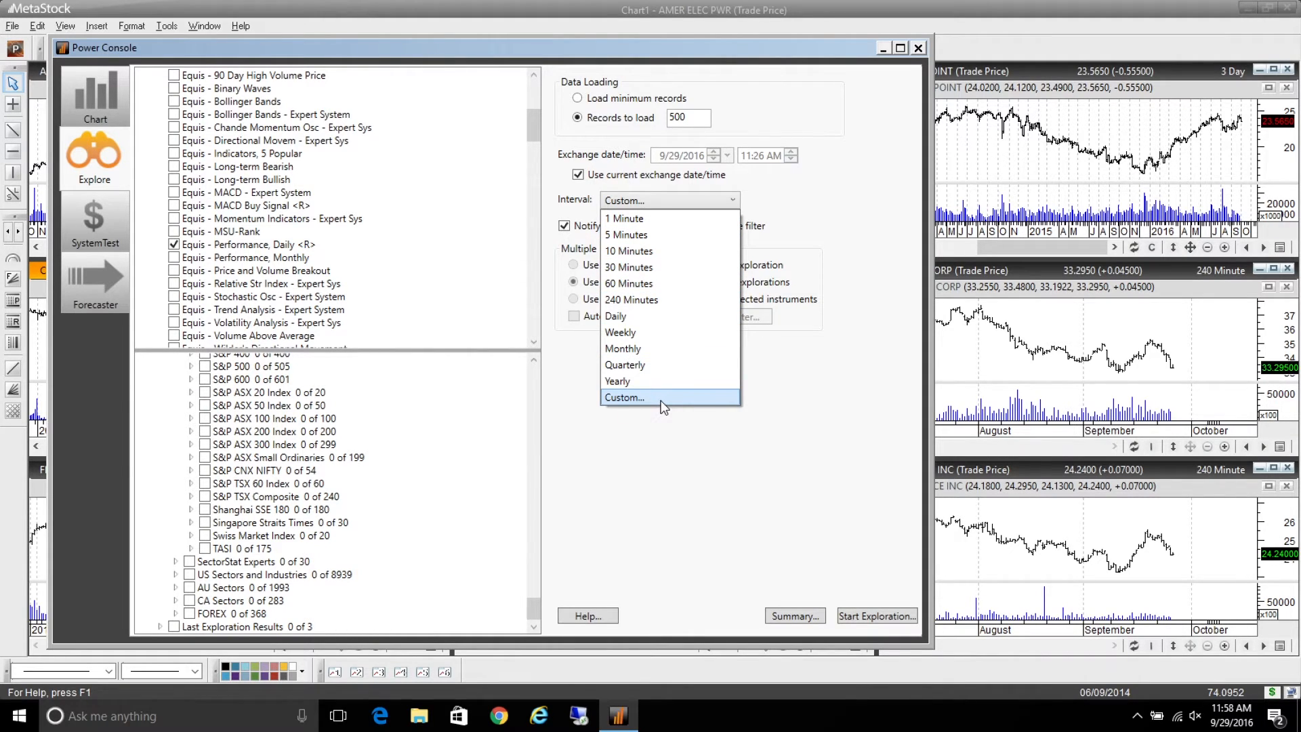
left_click(657, 400)
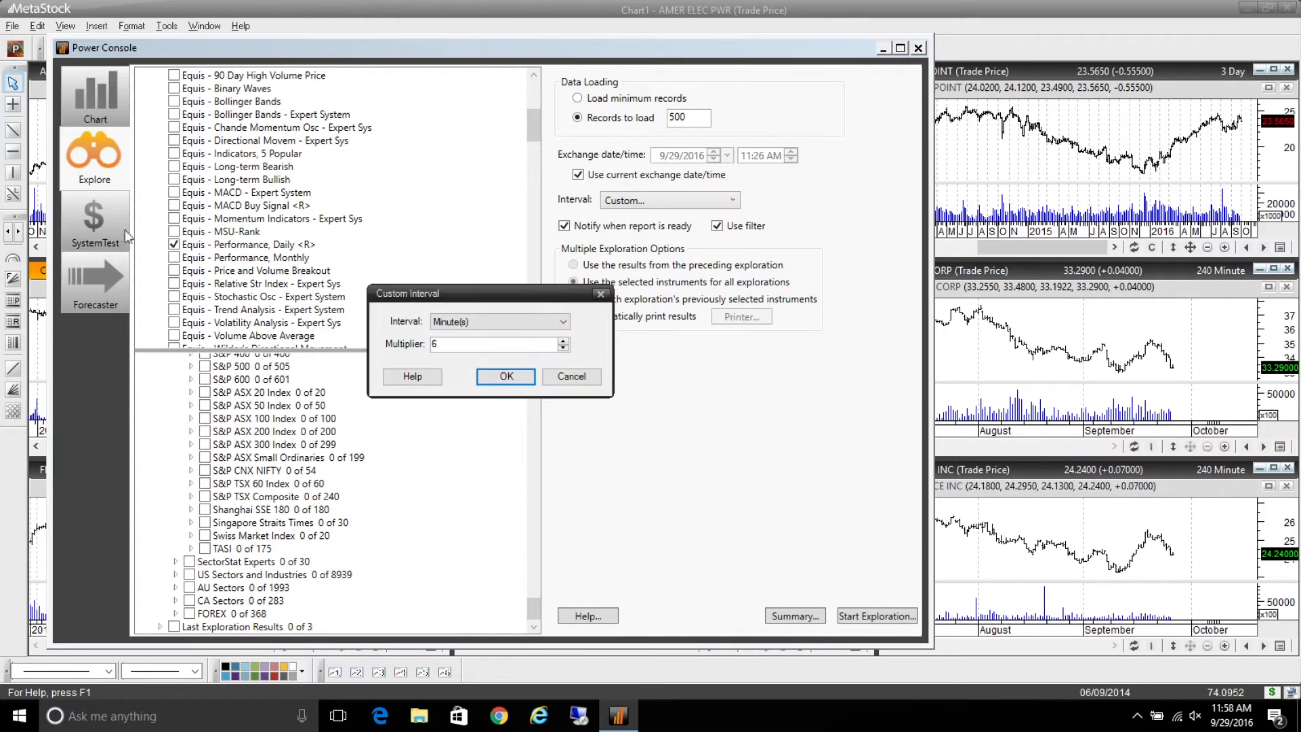
left_click(569, 376)
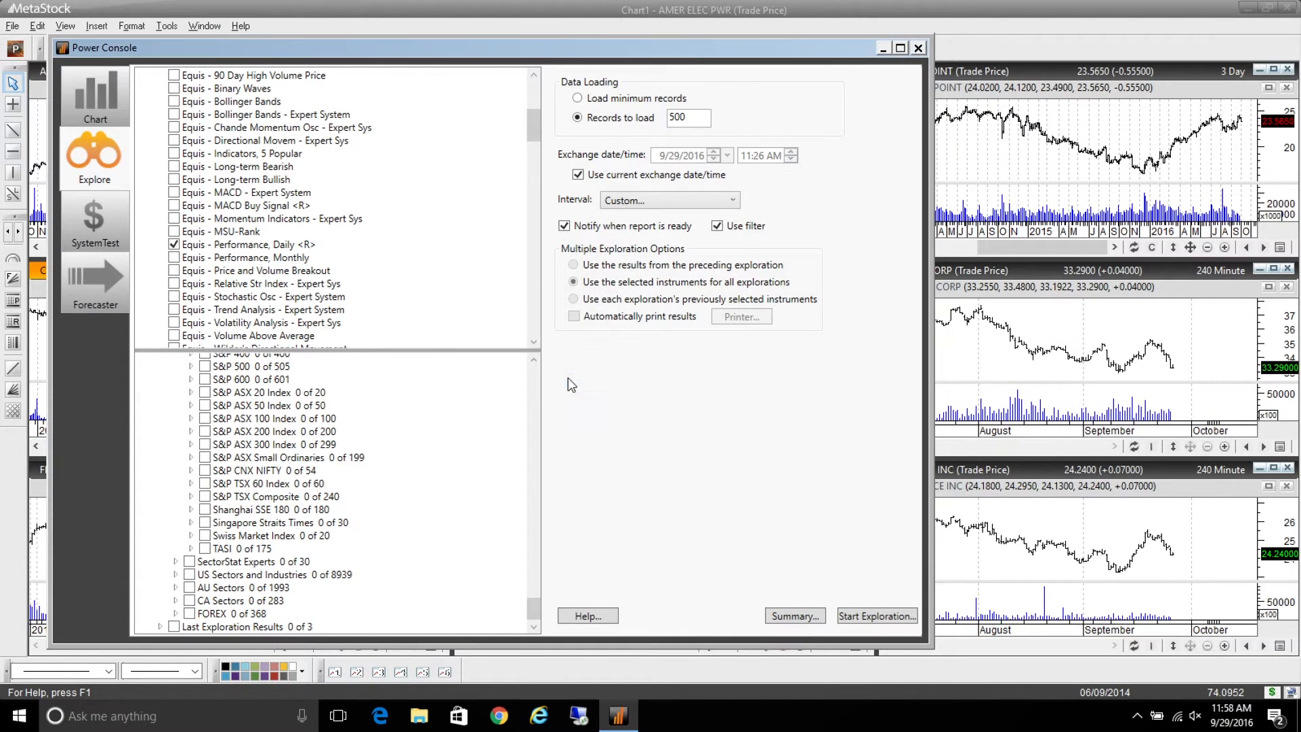
Switch the Power Console to system testing and select the Equis - Bollinger Bands system test
left_click(93, 226)
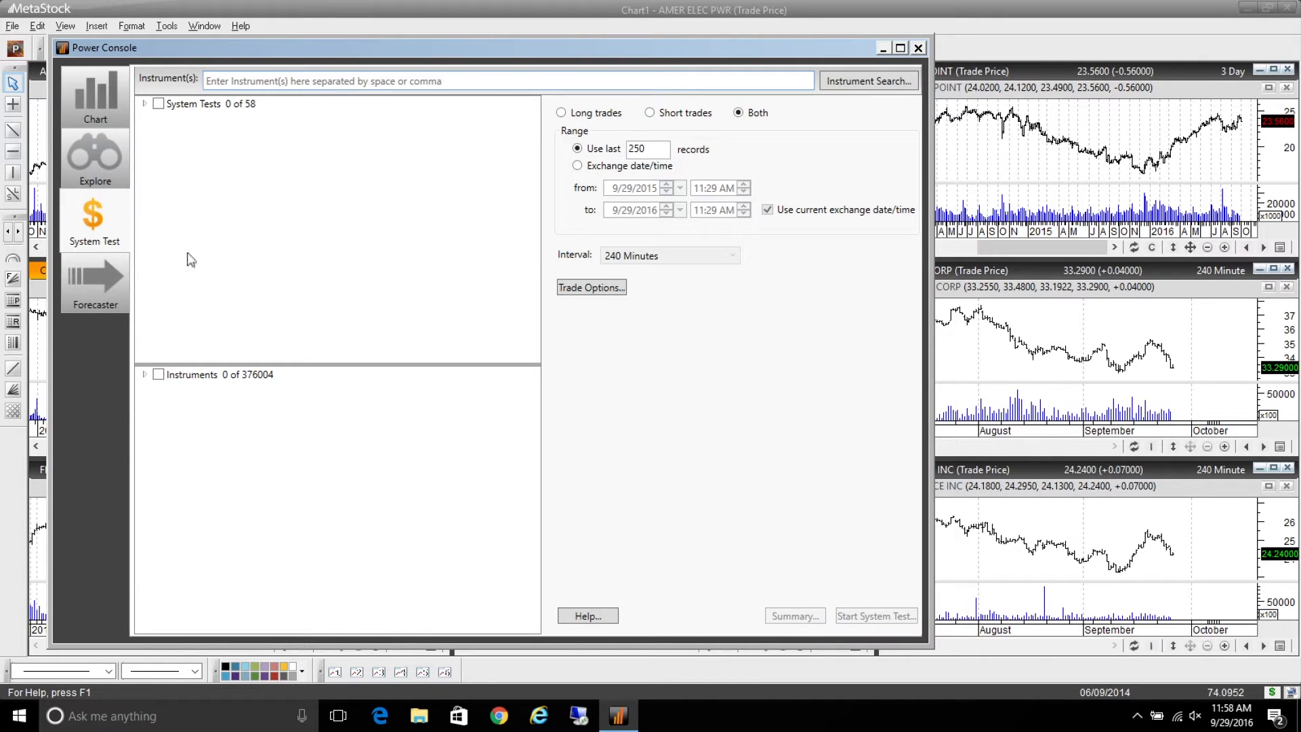
left_click(145, 104)
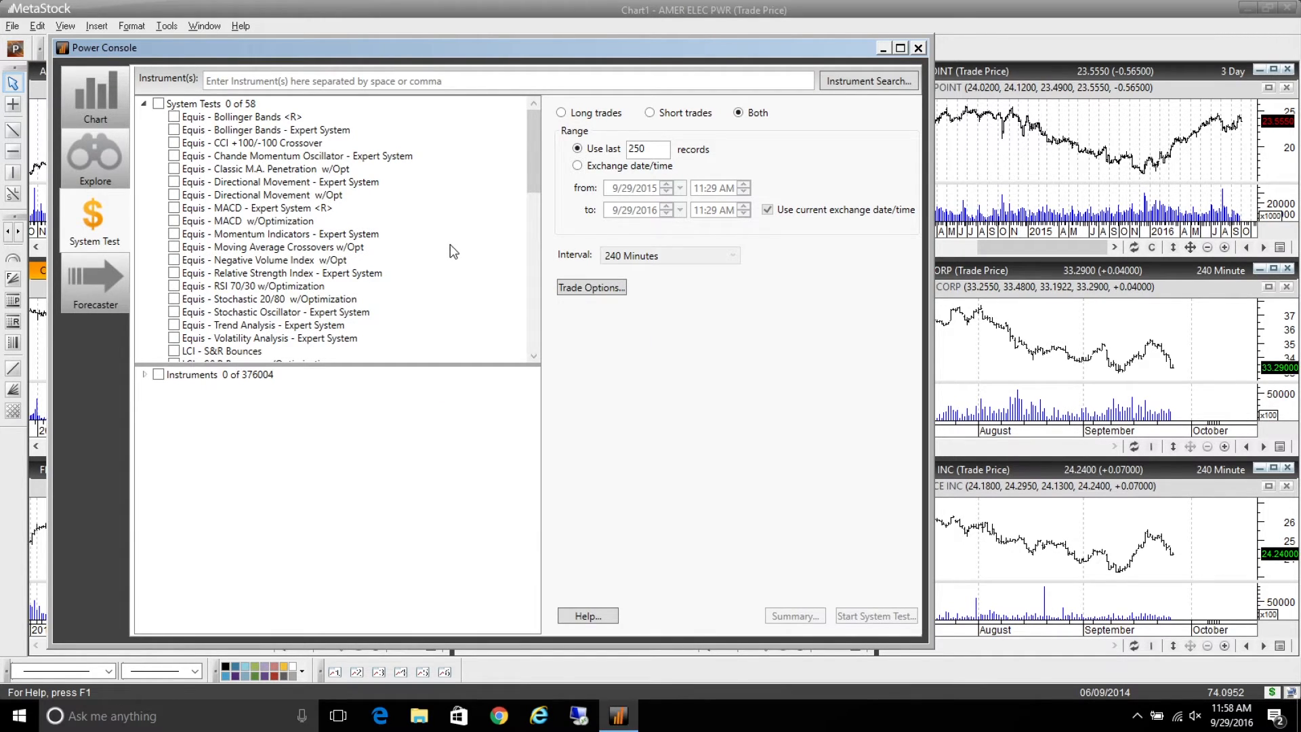
left_click(174, 117)
Select all Dow Jones Utilities instruments from the public online Index Constituents lists for the system test
left_click(143, 374)
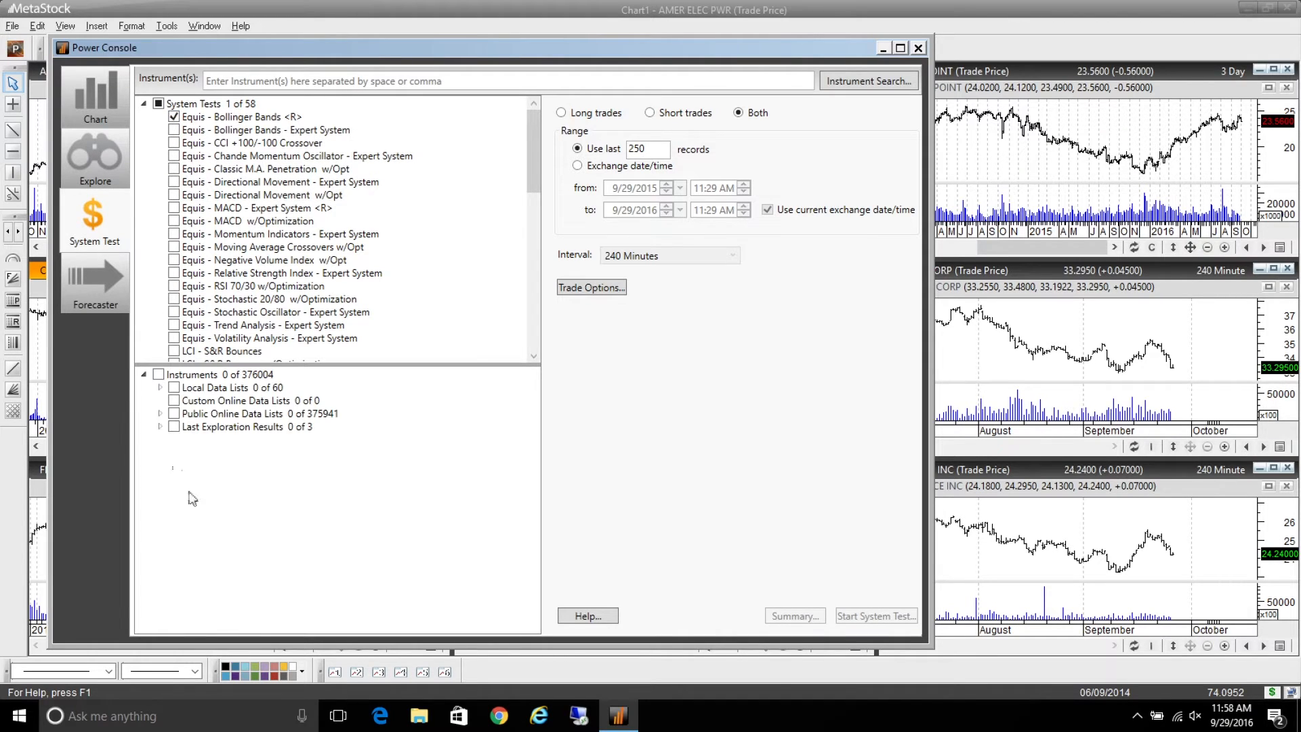
left_click(159, 413)
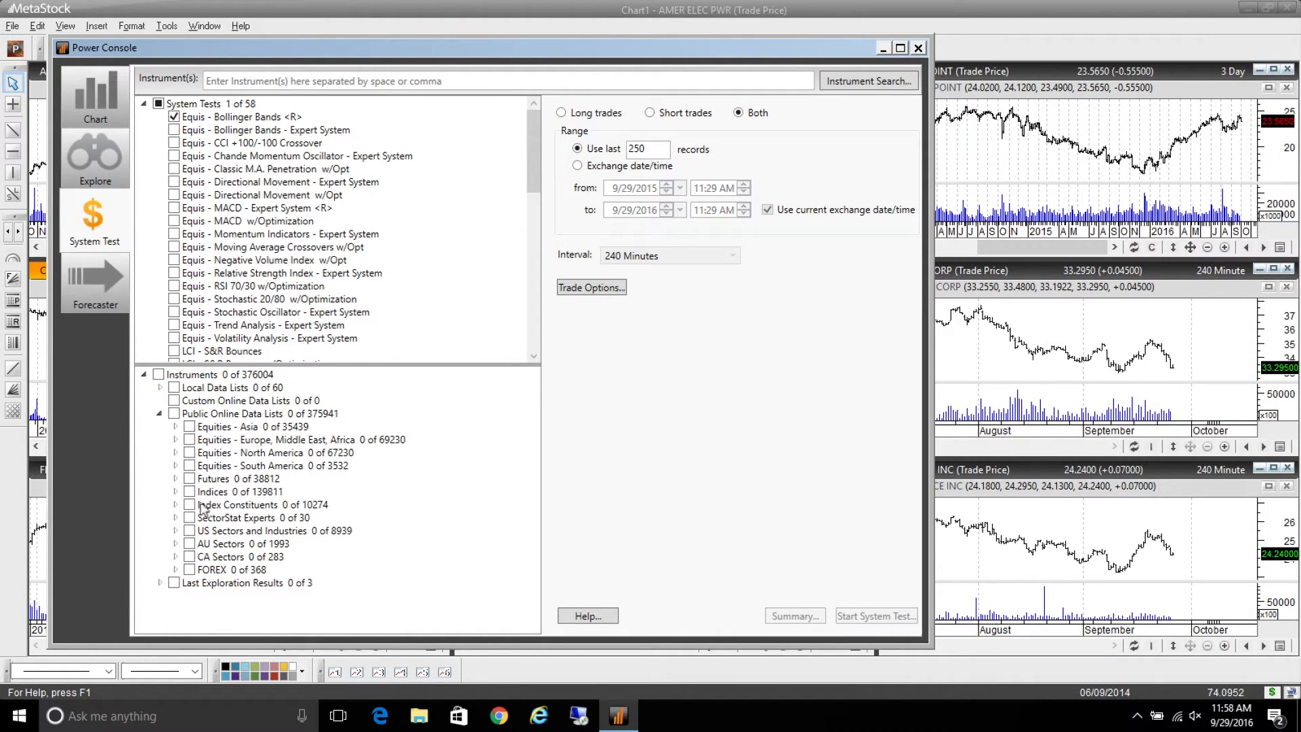
left_click(176, 504)
scroll(239, 482, "down", 2)
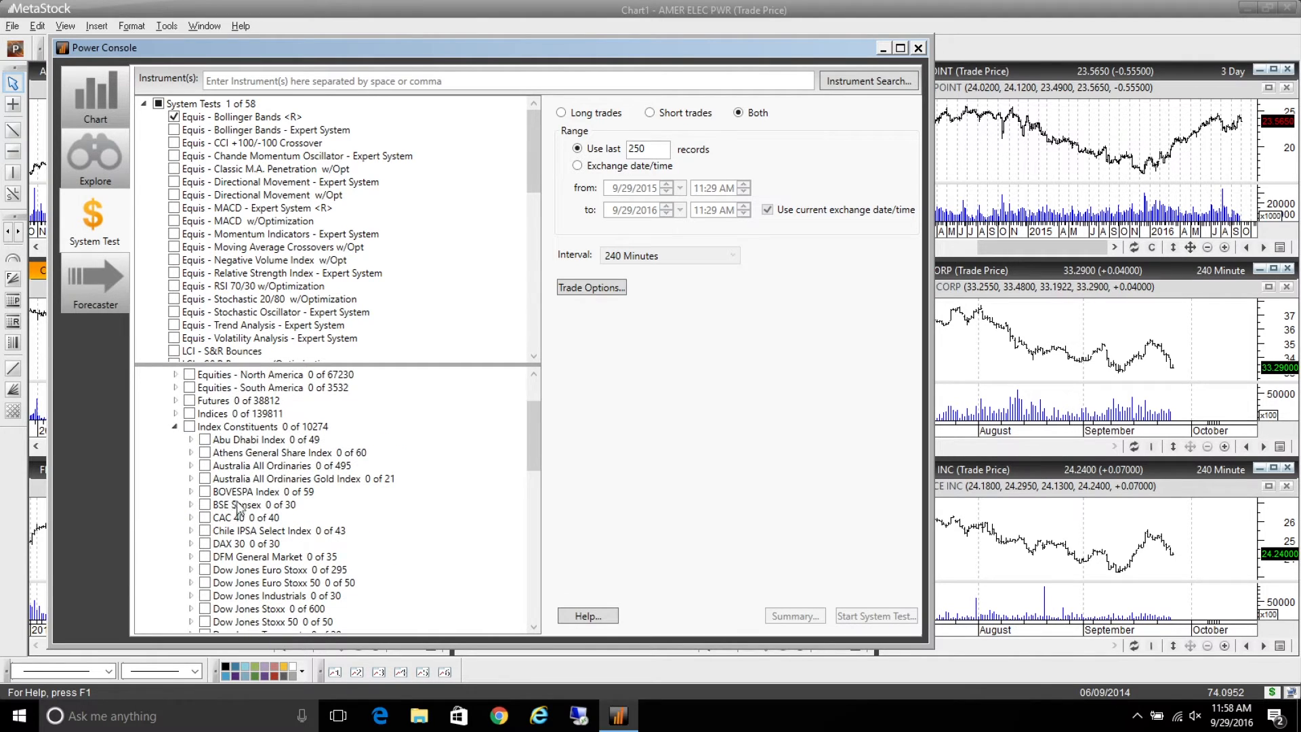
scroll(241, 508, "down", 4)
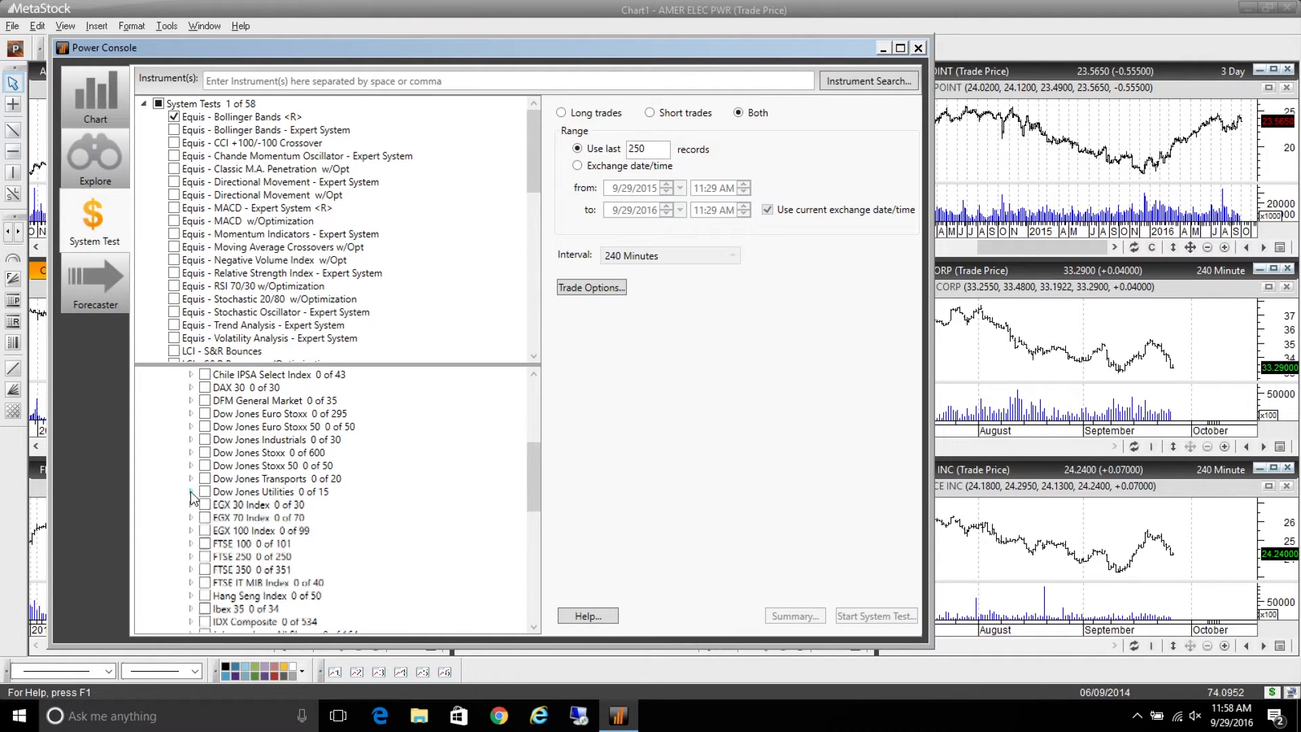
left_click(191, 492)
left_click(205, 493)
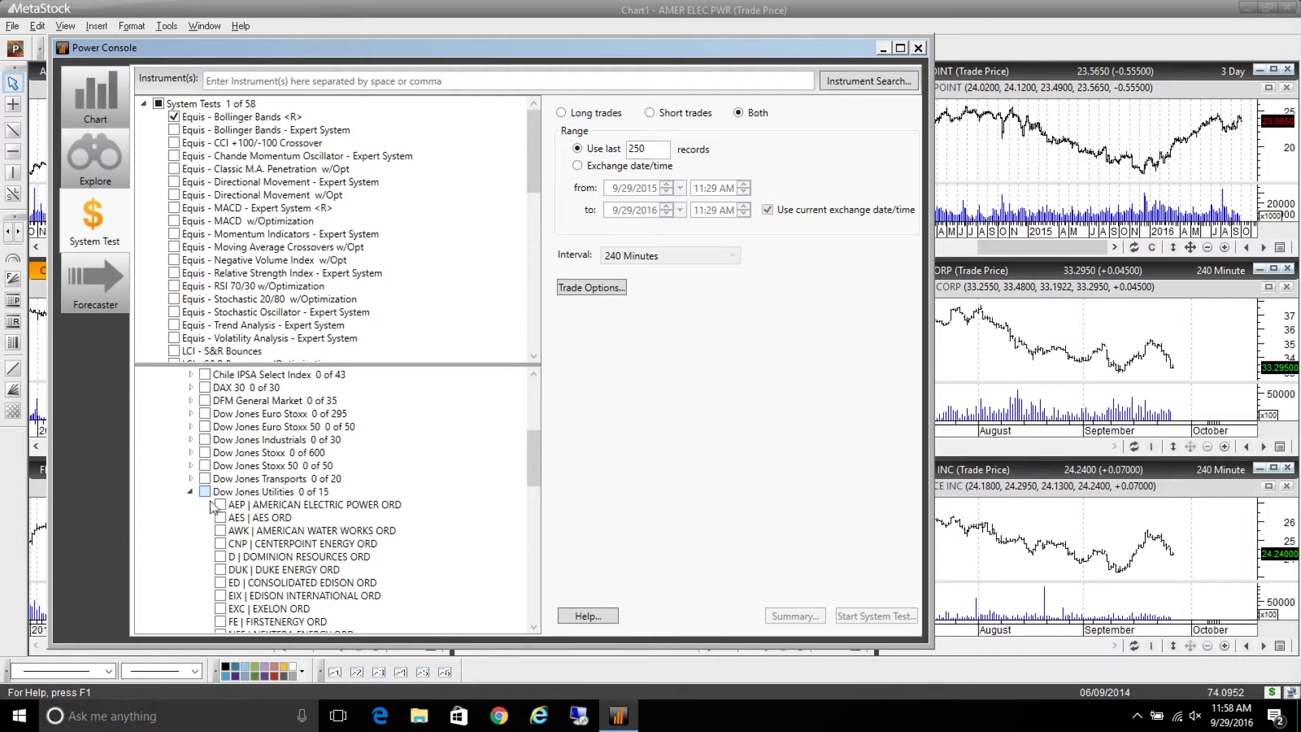
Set the system test interval to 30 Minutes and start the test
left_click(690, 262)
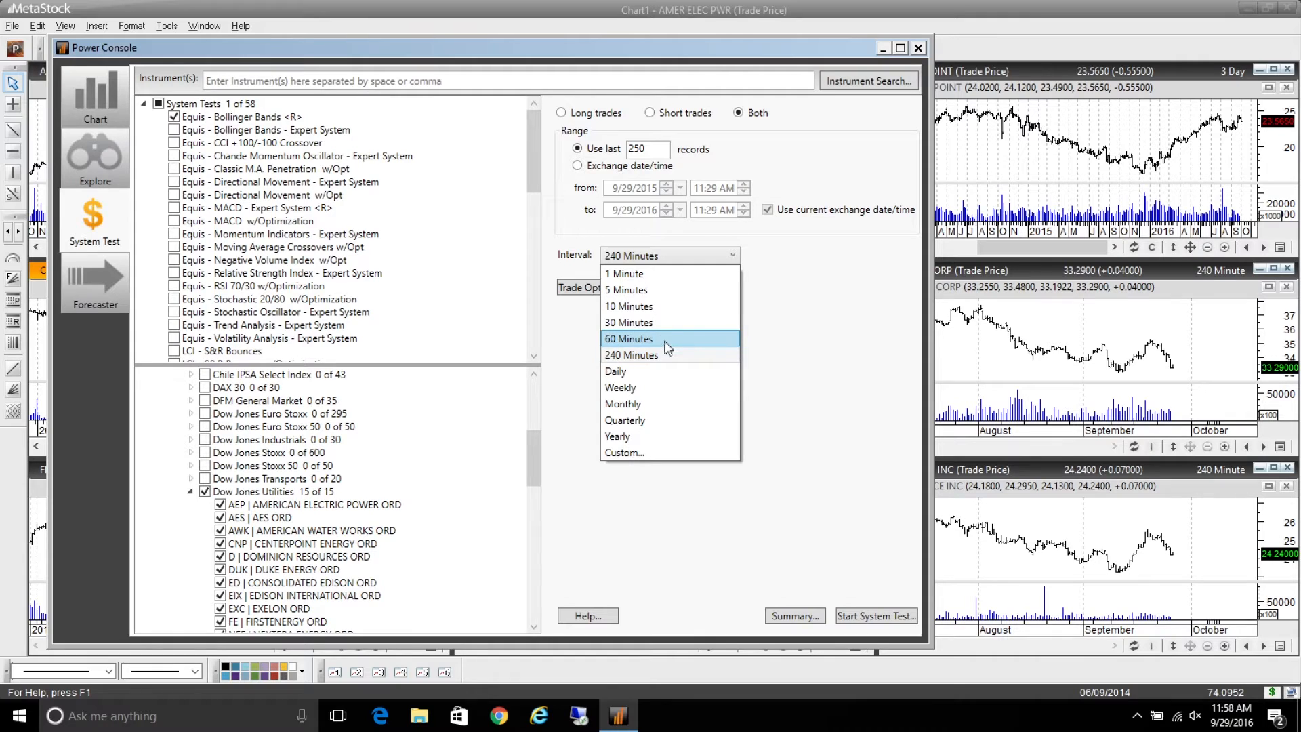
left_click(651, 322)
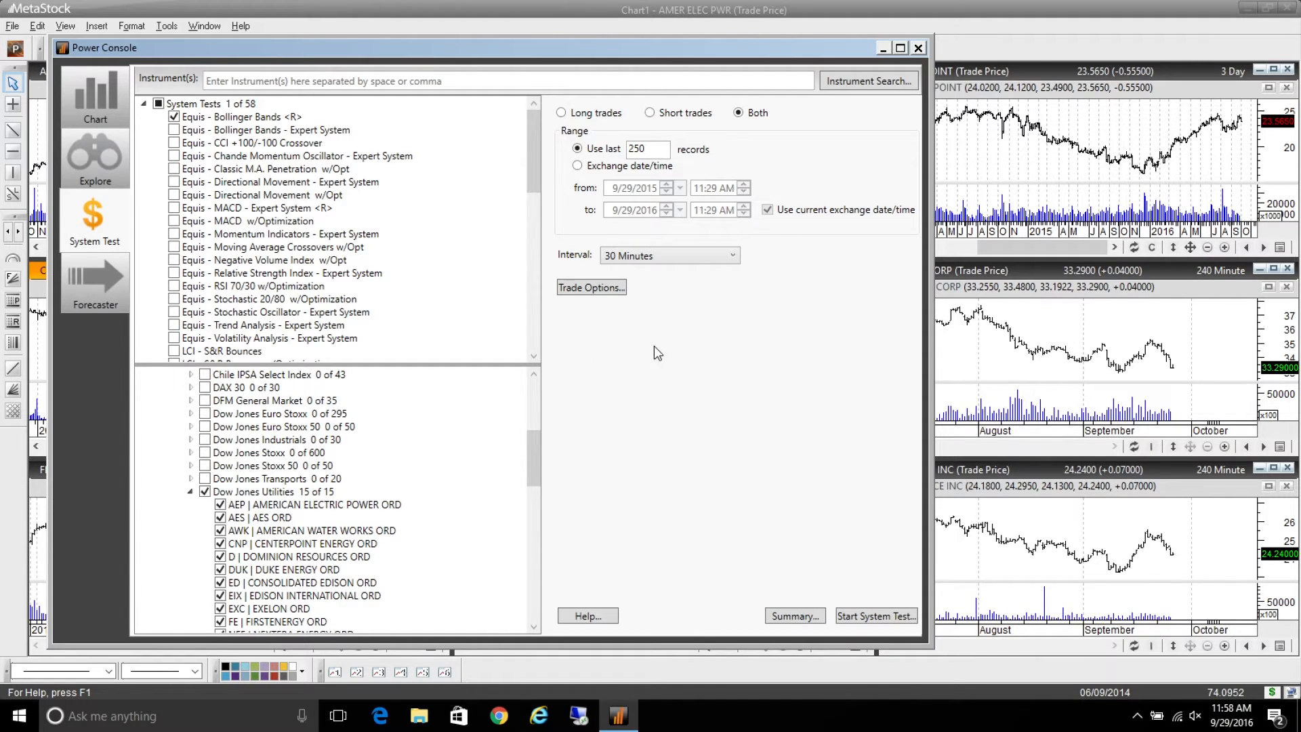
left_click(852, 617)
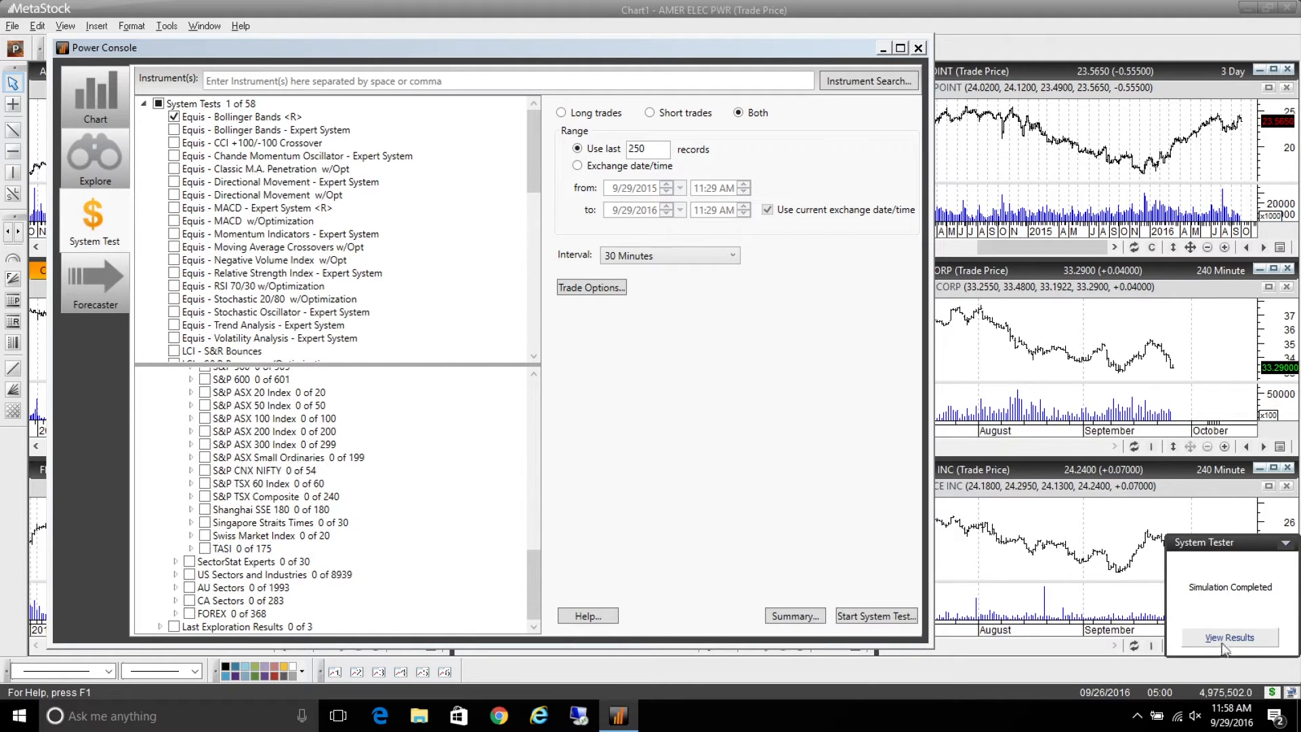
View the completed system test results and sort them by net profit from highest to lowest
left_click(1224, 638)
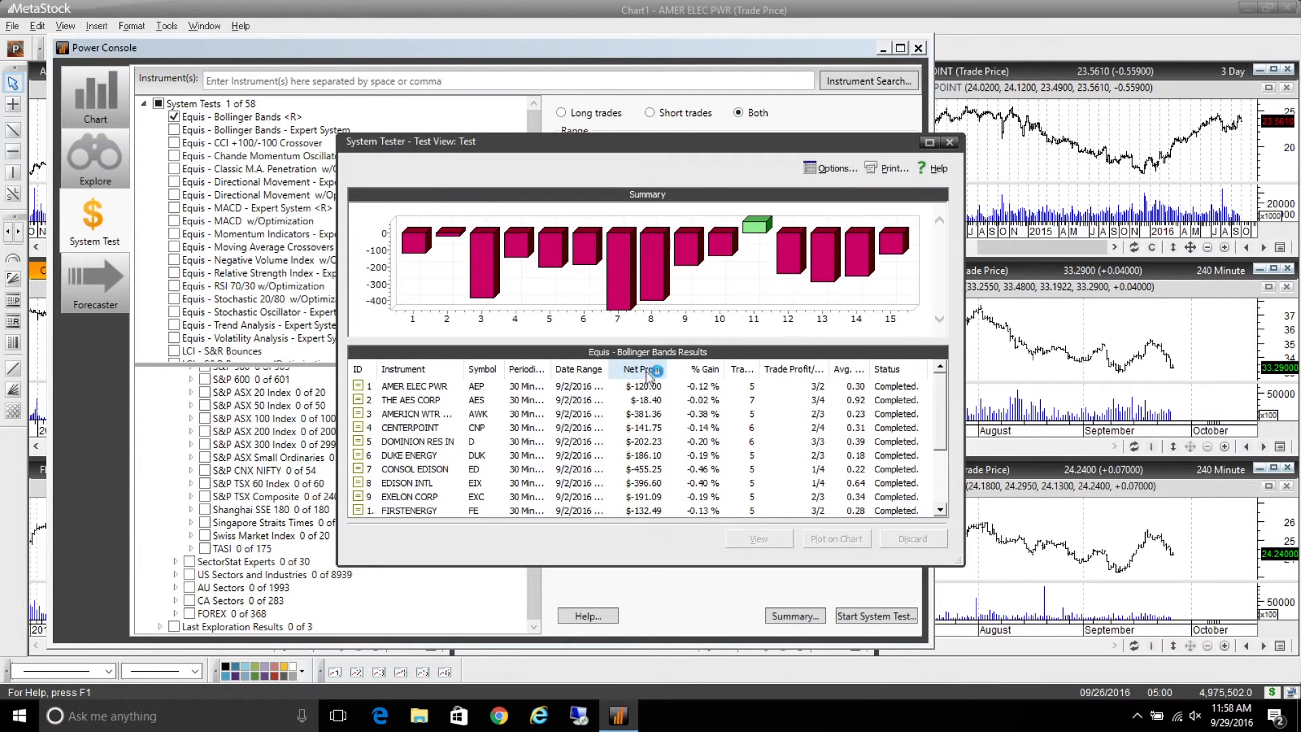
left_click(642, 369)
left_click(643, 369)
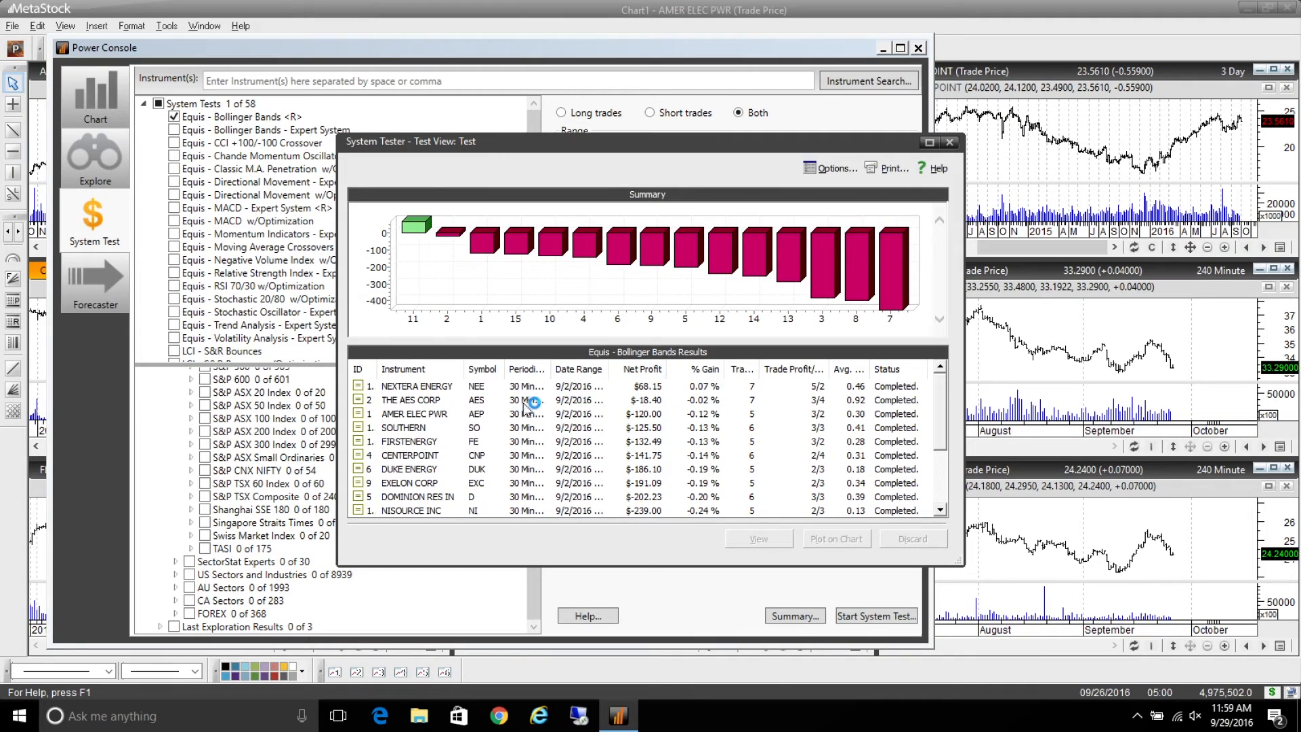
Open the NEXTERA ENERGY result details and examine the simulation's bar interval and date range in the summary
double_click(434, 391)
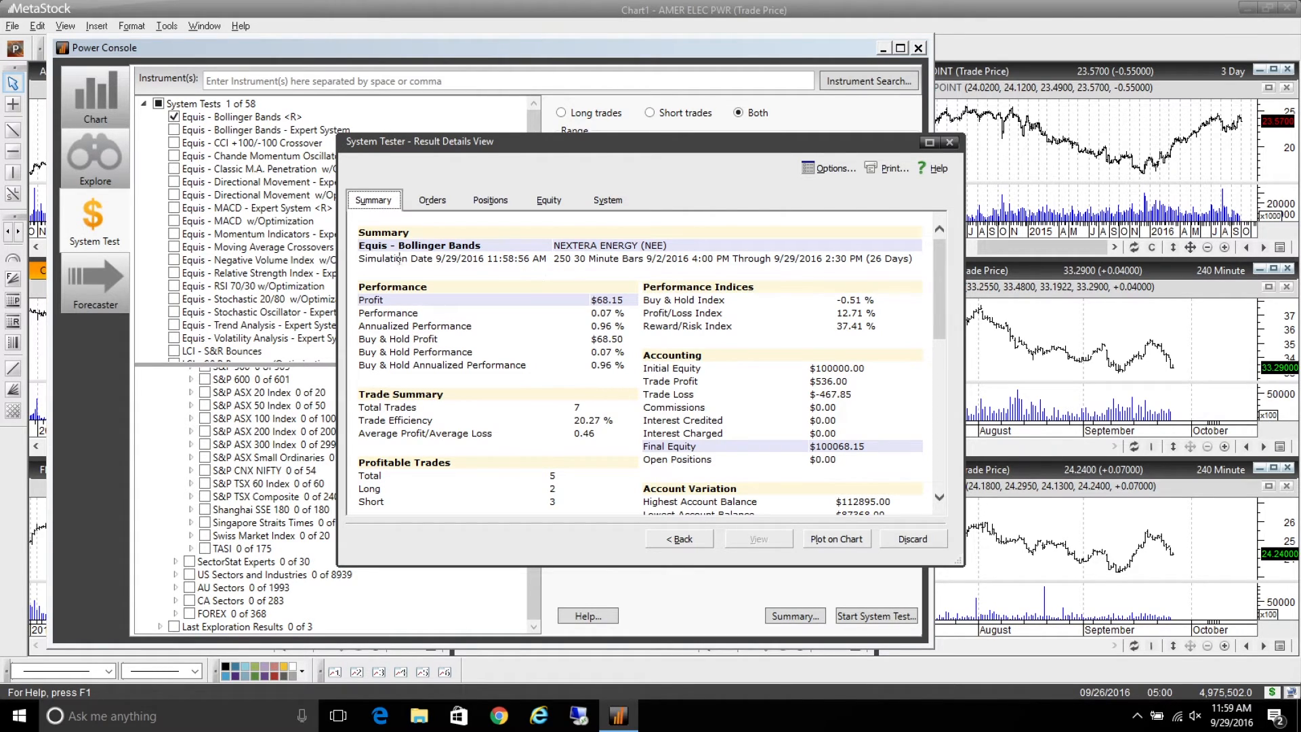
left_click_drag(573, 261, 903, 262)
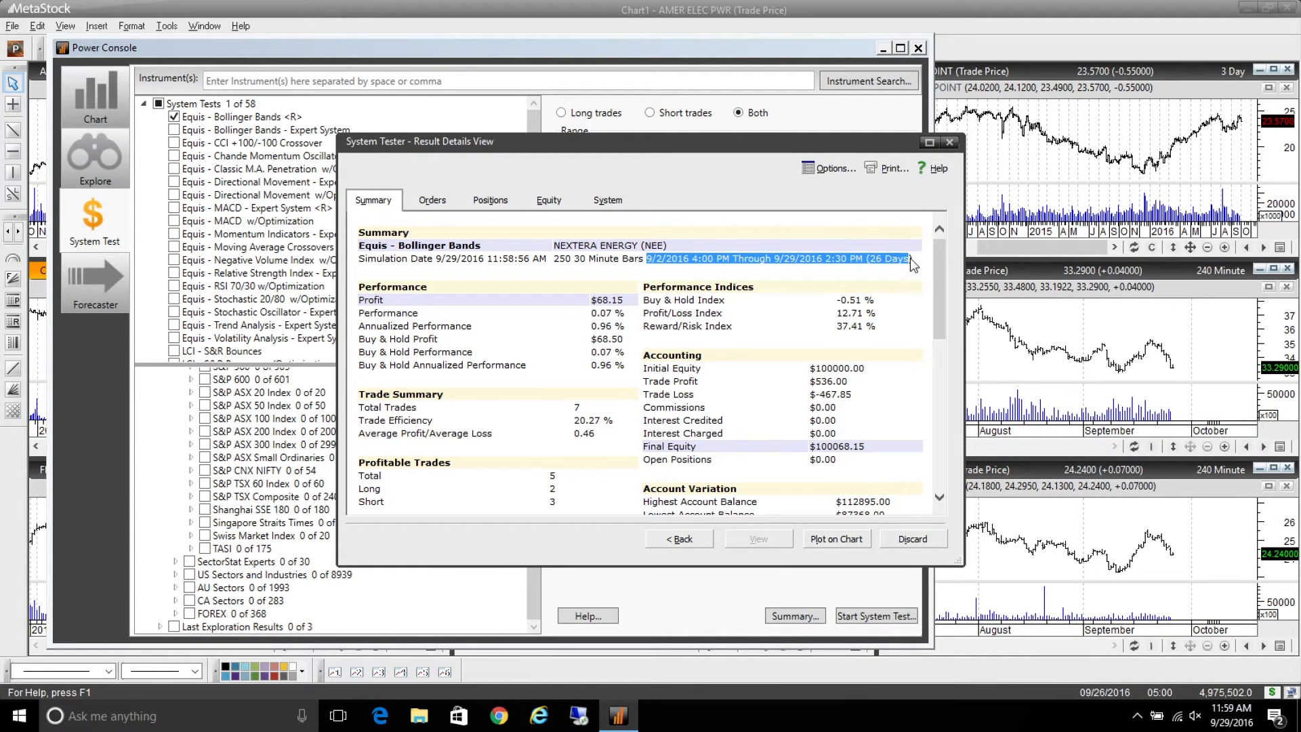
left_click(596, 260)
left_click_drag(576, 260, 644, 262)
Check the bar times in the NEXTERA ENERGY equity details, and plot the test result on a chart
left_click(550, 201)
scroll(500, 330, "down", 3)
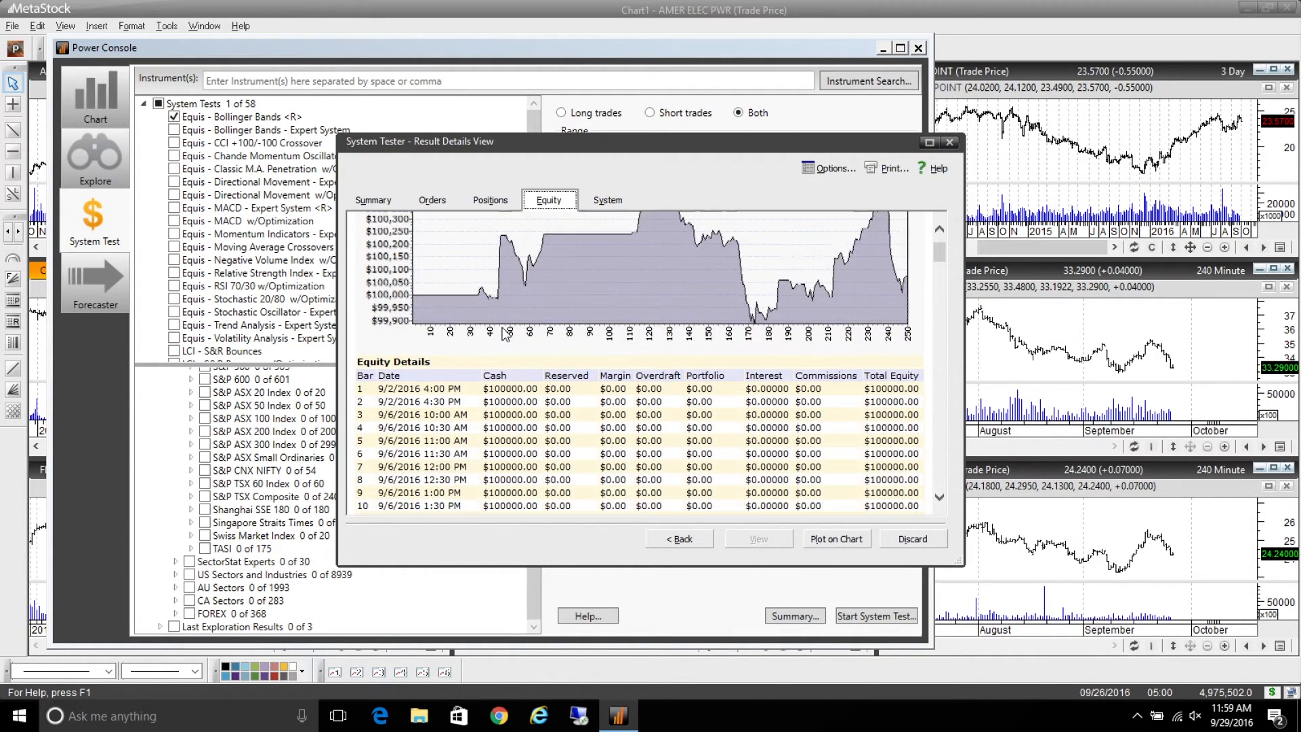
left_click_drag(424, 298, 461, 310)
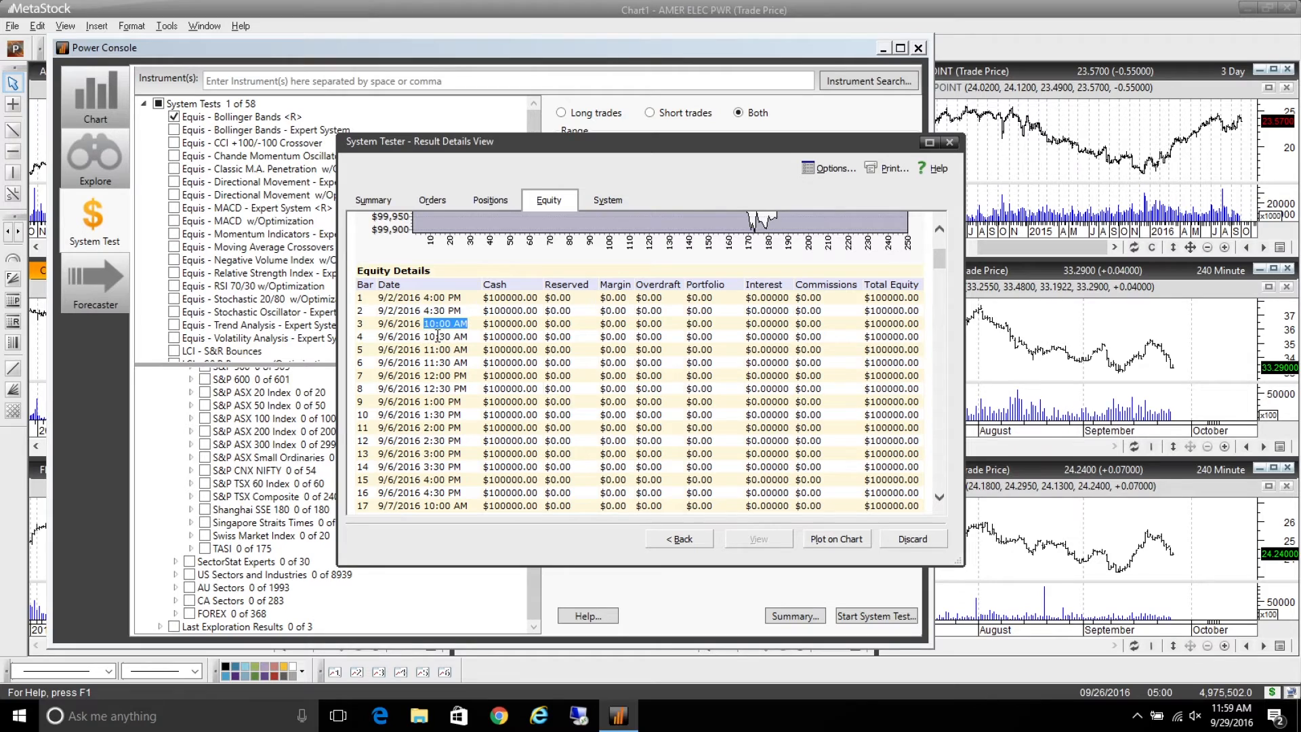
left_click_drag(425, 337, 466, 364)
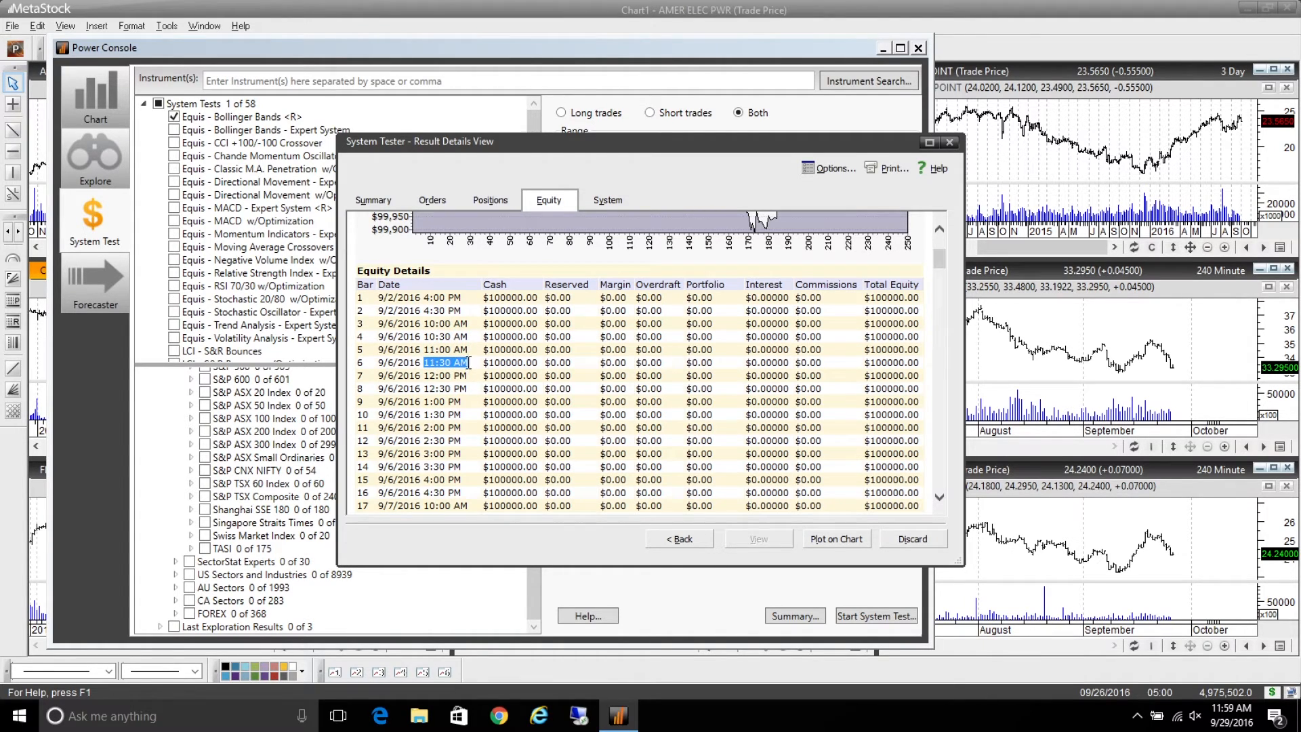
left_click(835, 540)
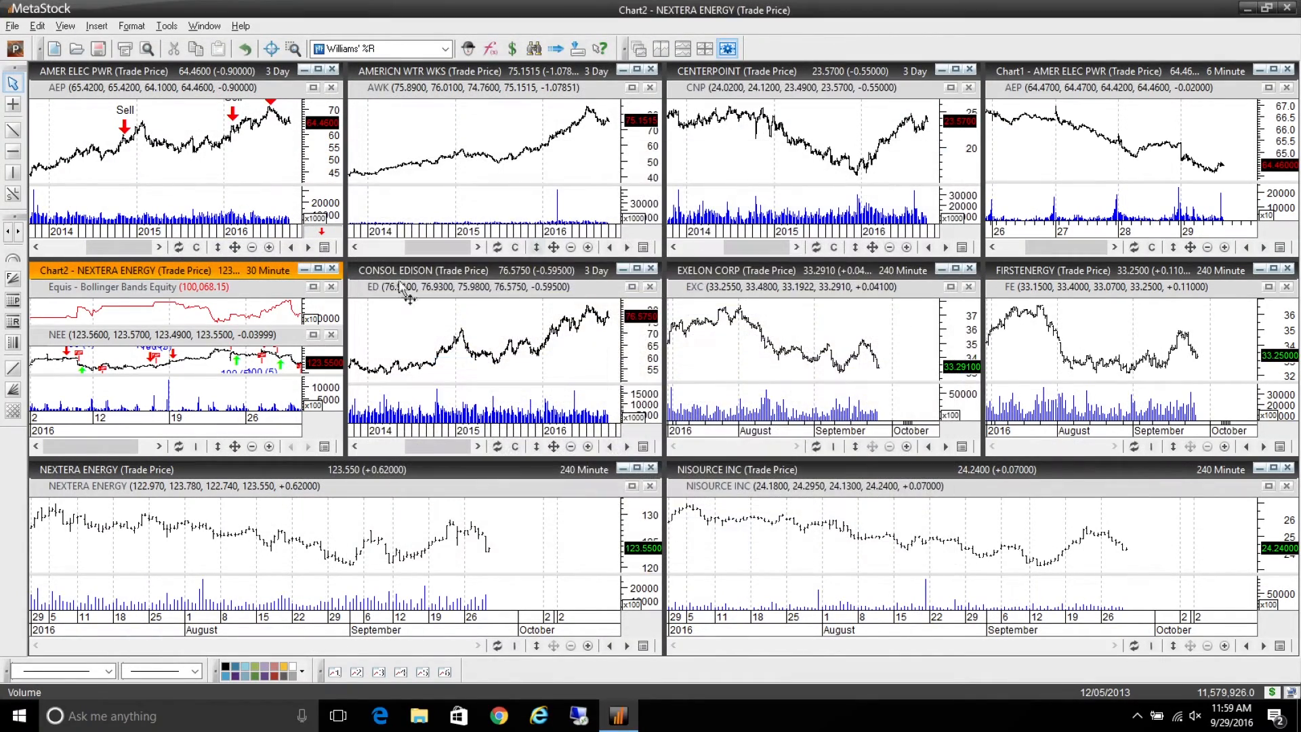
Maximize the 30-minute NEXTERA ENERGY system test chart
left_click(317, 270)
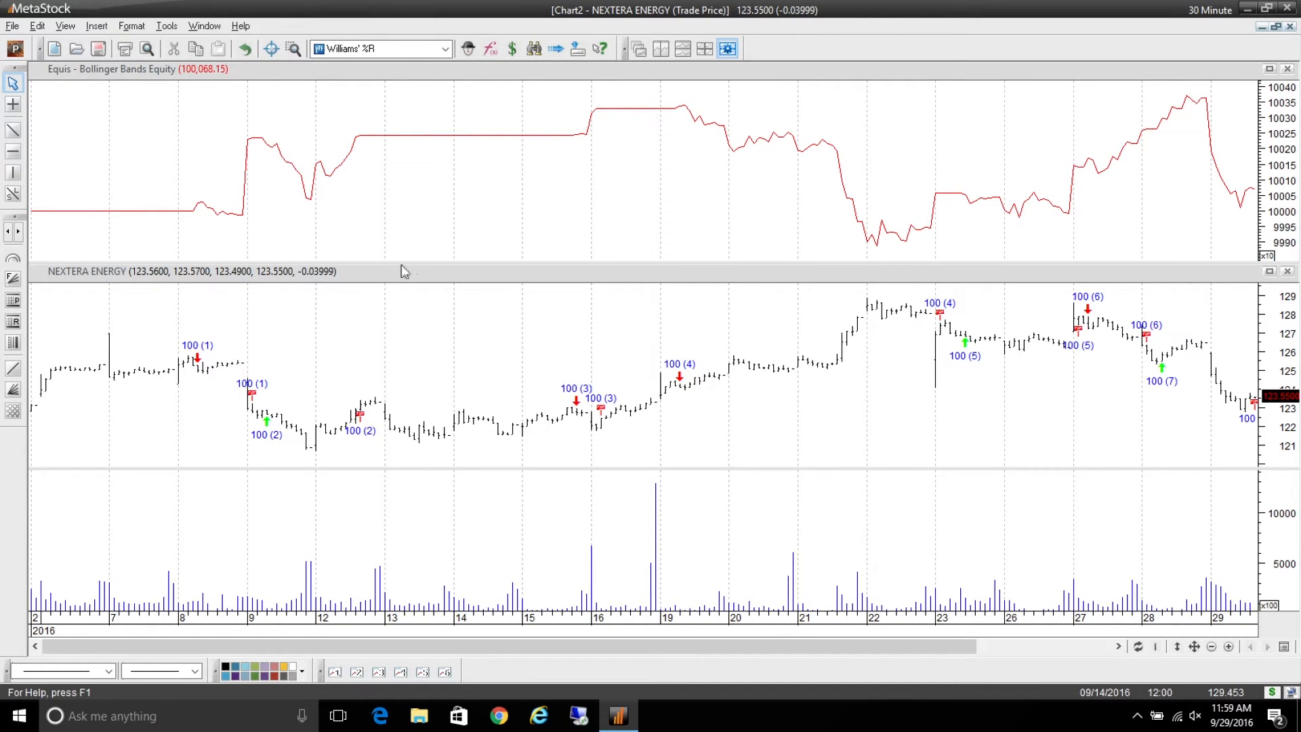
In the Power Console, set the system test to a custom interval of Day(s) with a multiplier of 2
left_click(15, 50)
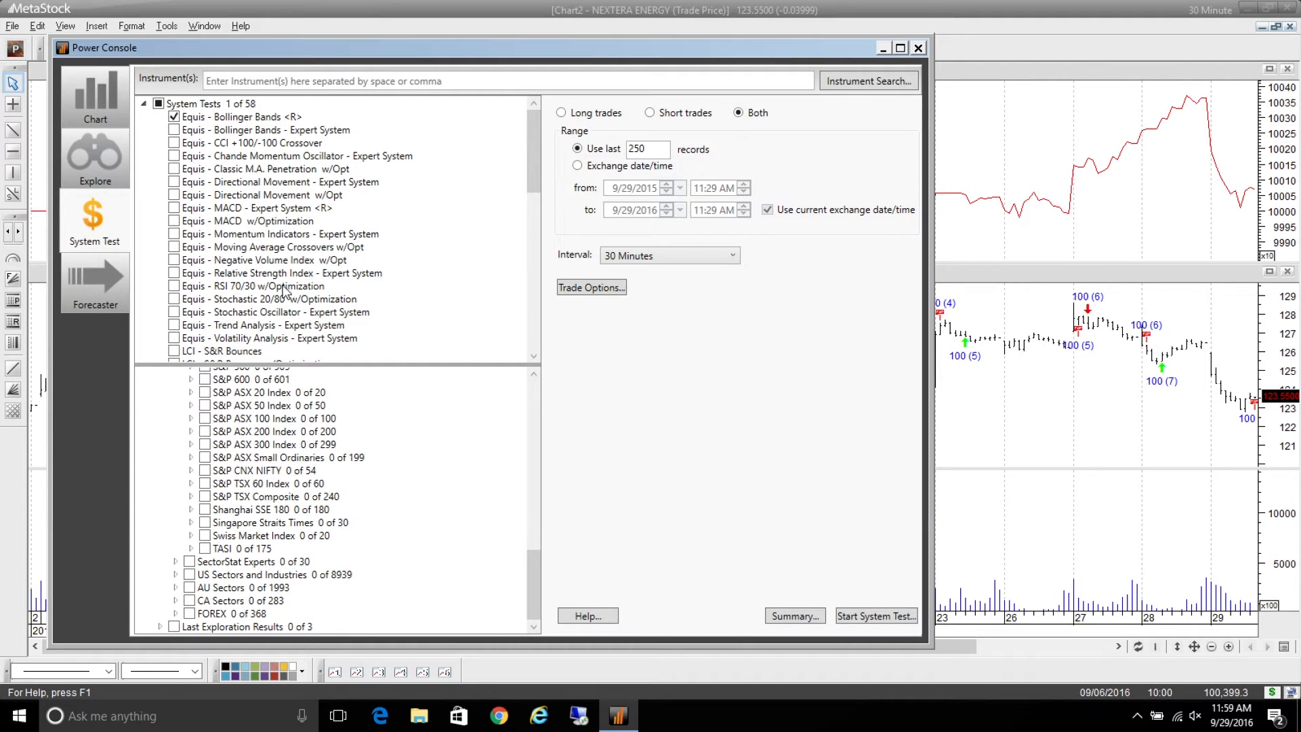
left_click(694, 257)
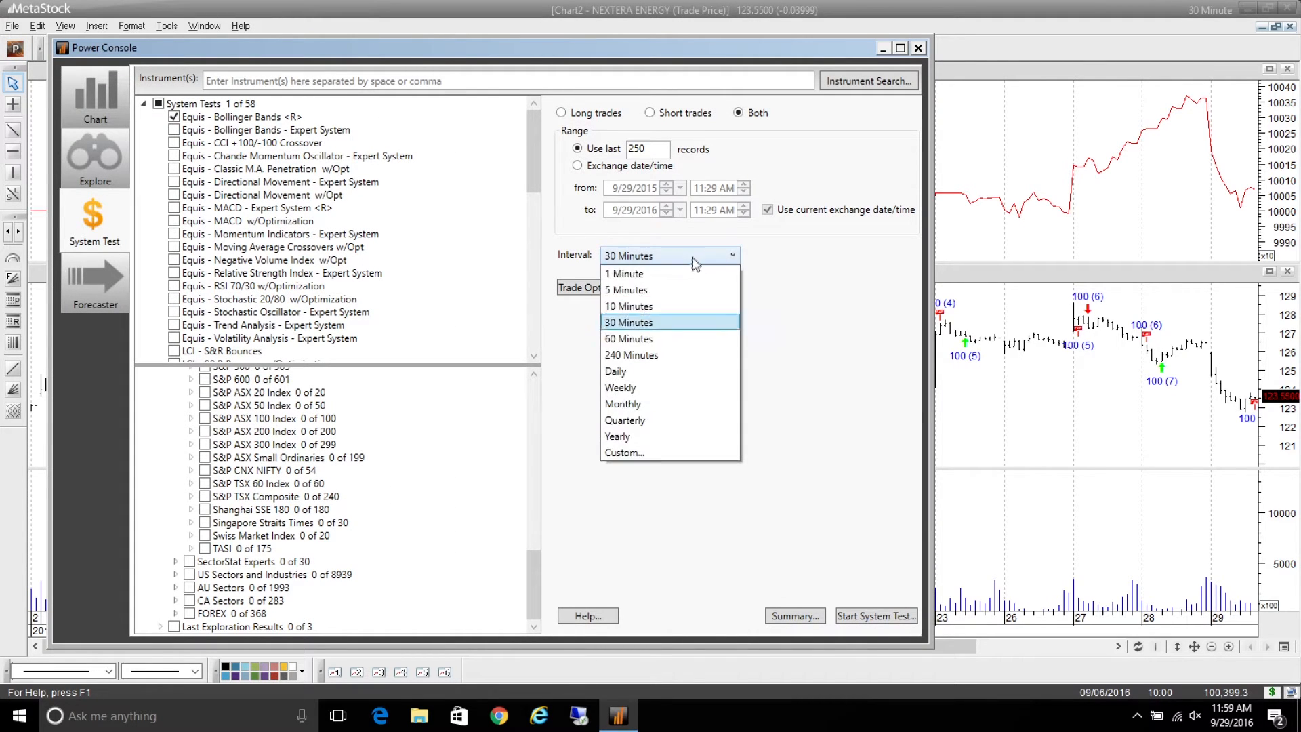
left_click(632, 451)
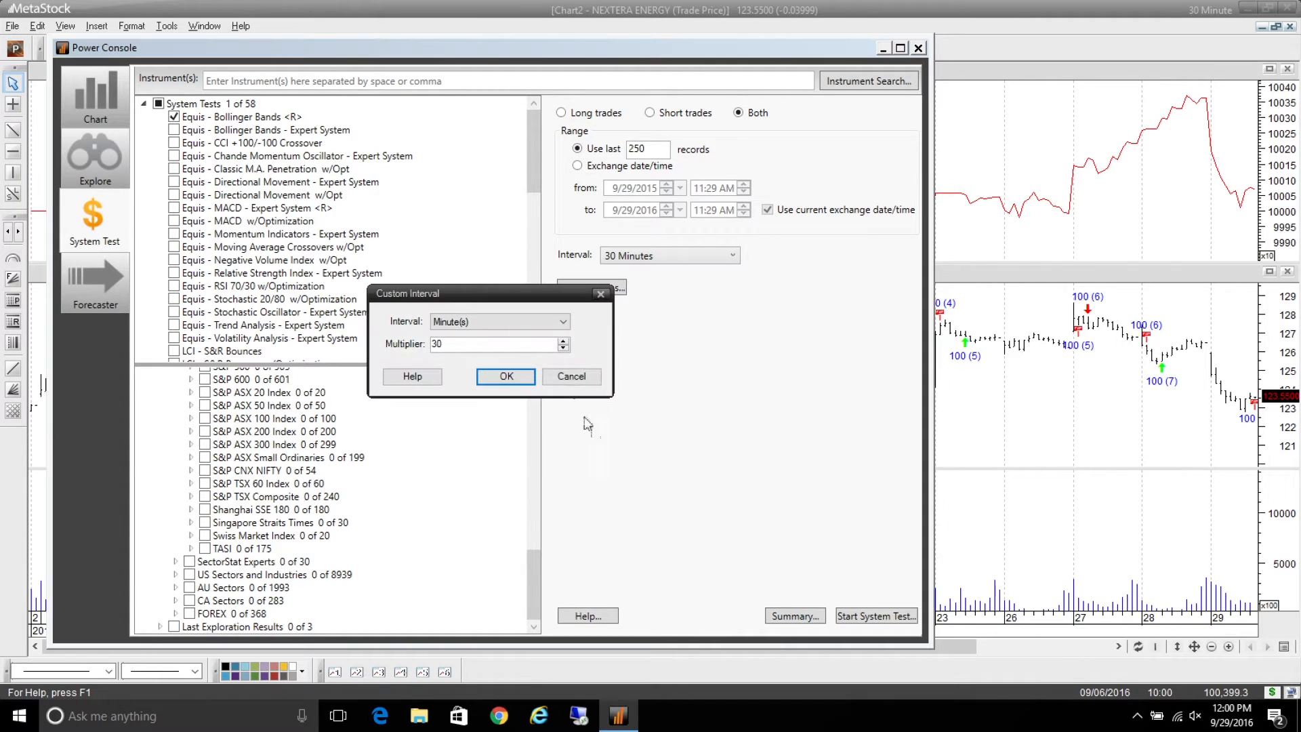
left_click(562, 321)
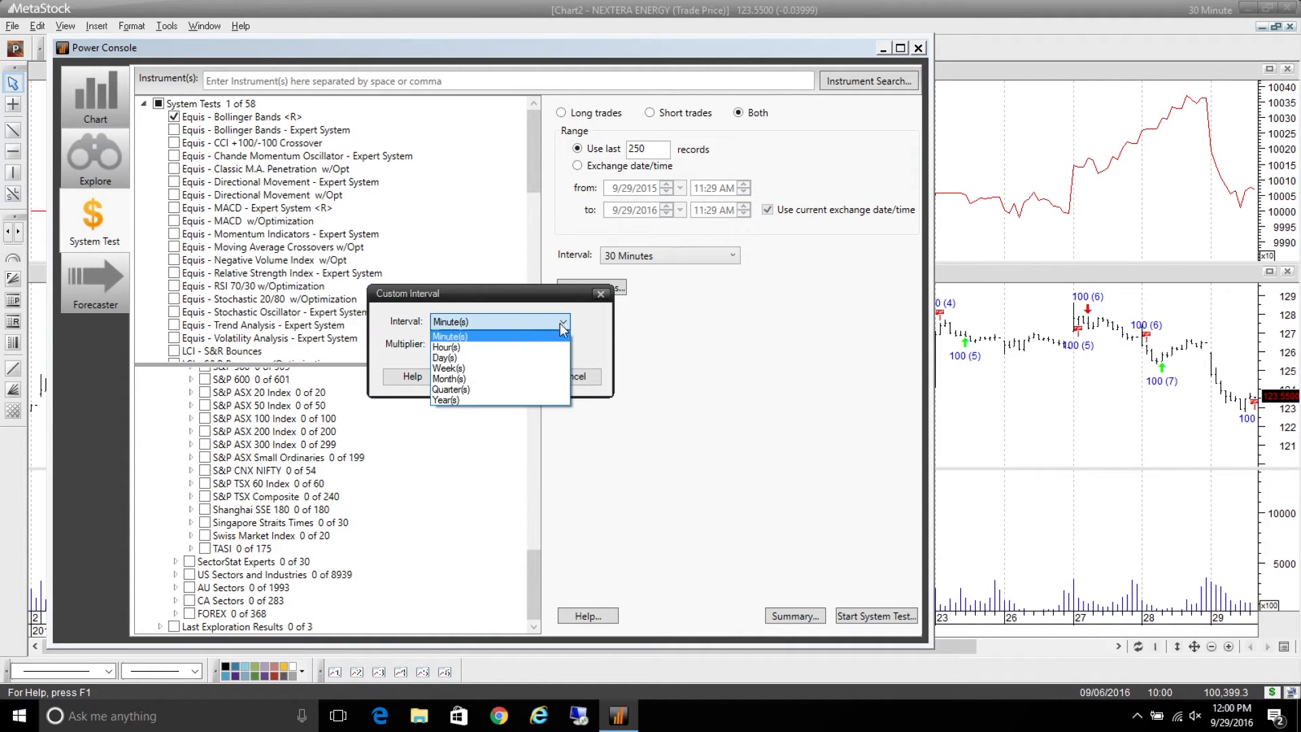
left_click(446, 358)
left_click_drag(445, 343, 422, 347)
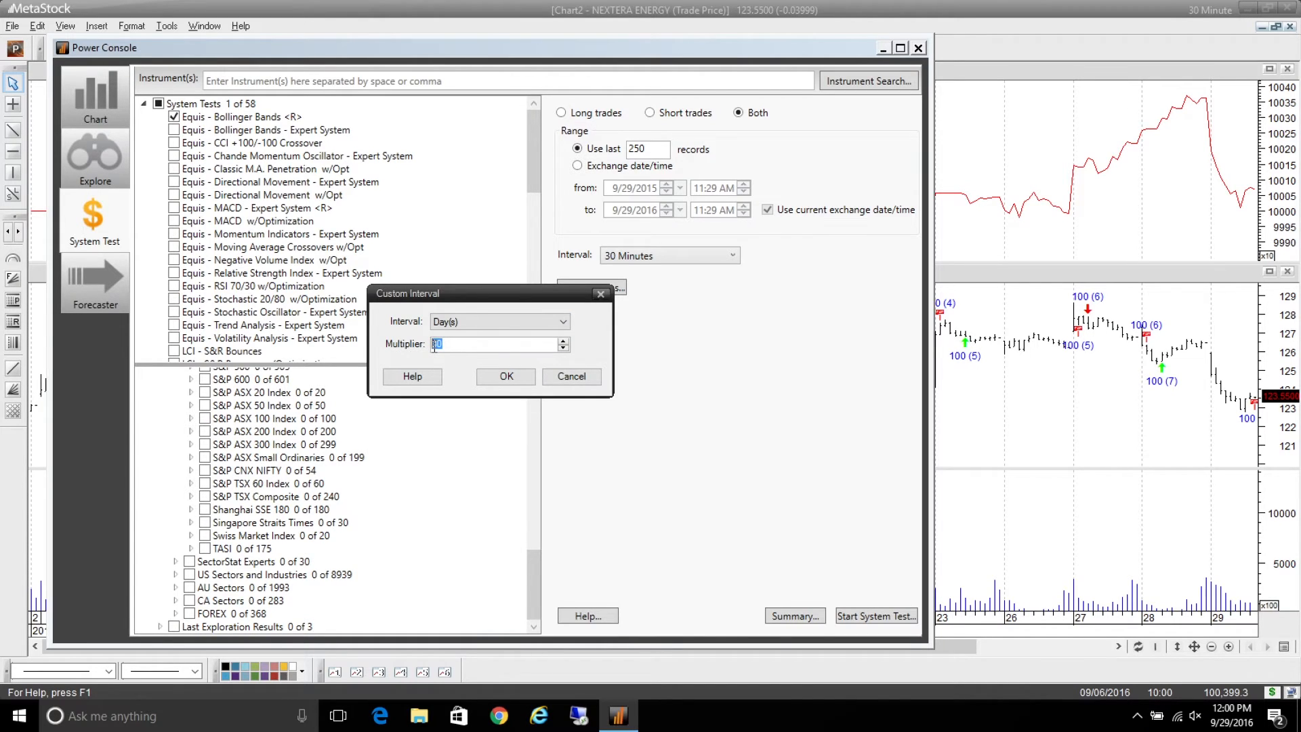
type("12")
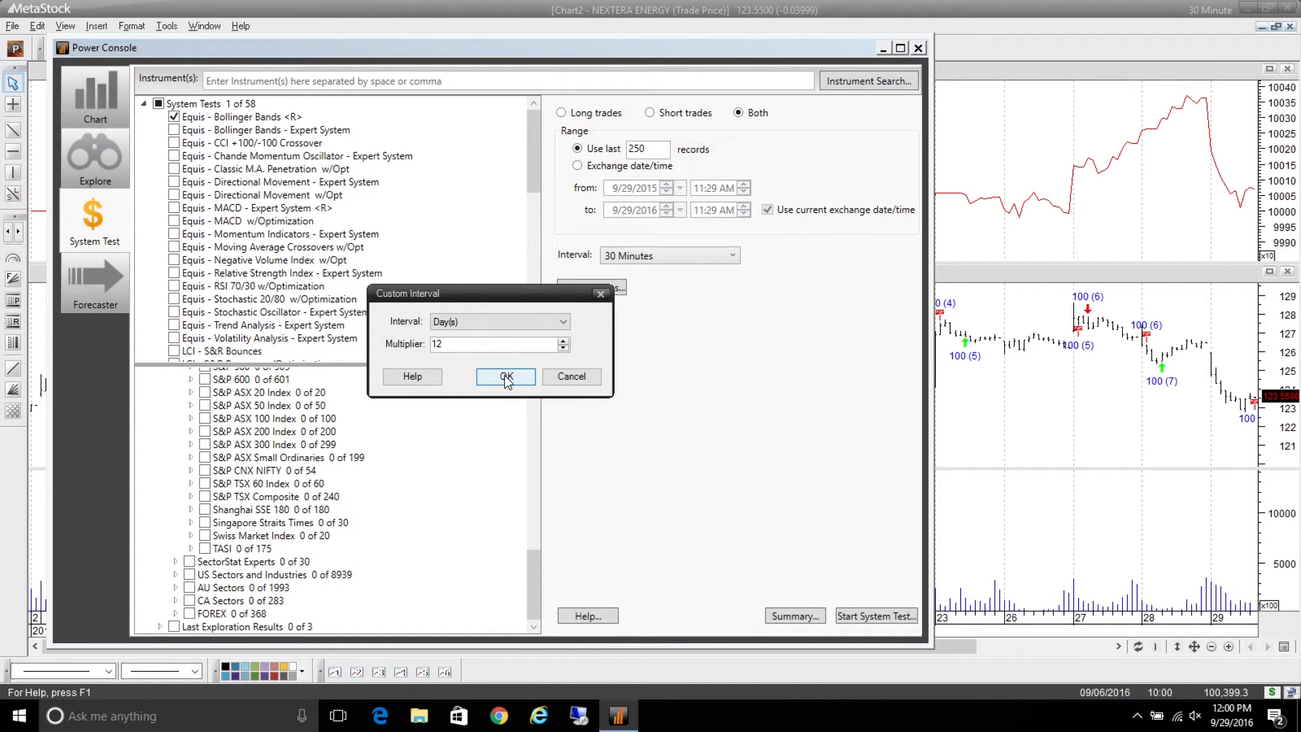
left_click_drag(459, 346, 411, 355)
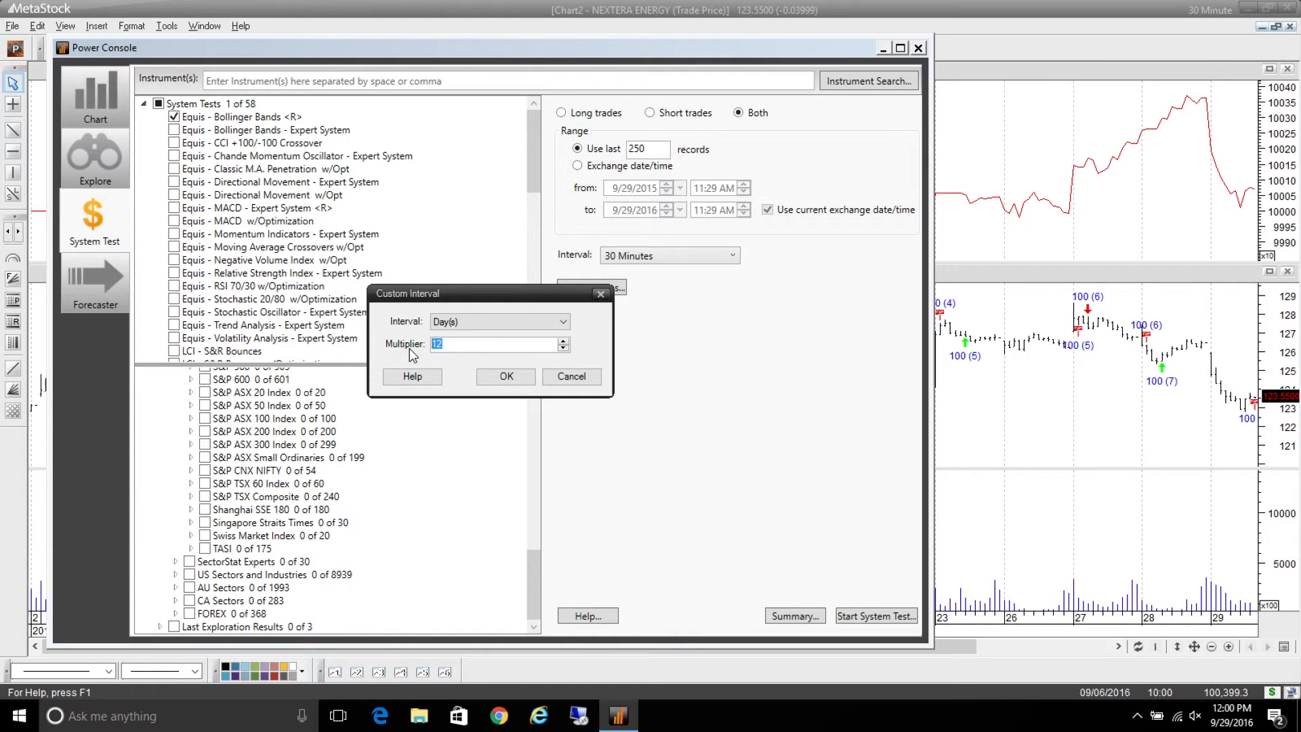
type("2")
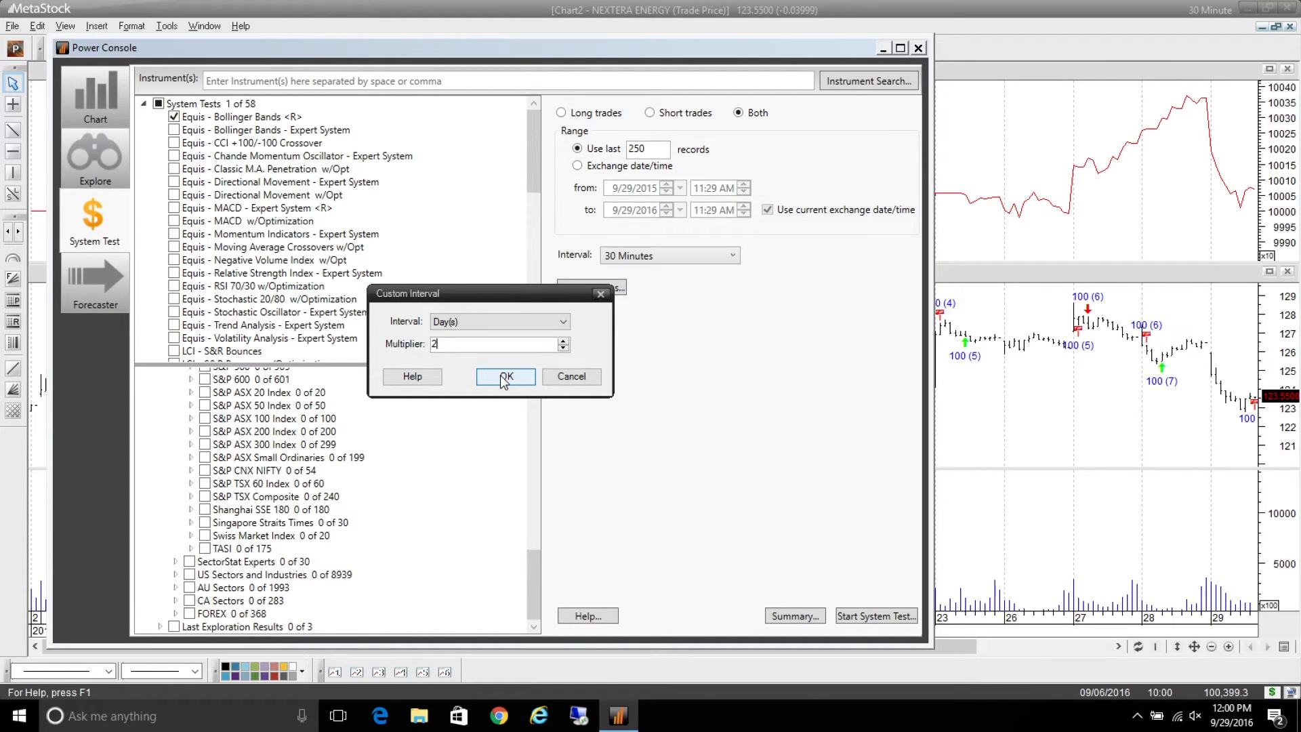
left_click(505, 377)
Run the Bollinger Bands system test and sort its results by net profit from highest to lowest
left_click(875, 616)
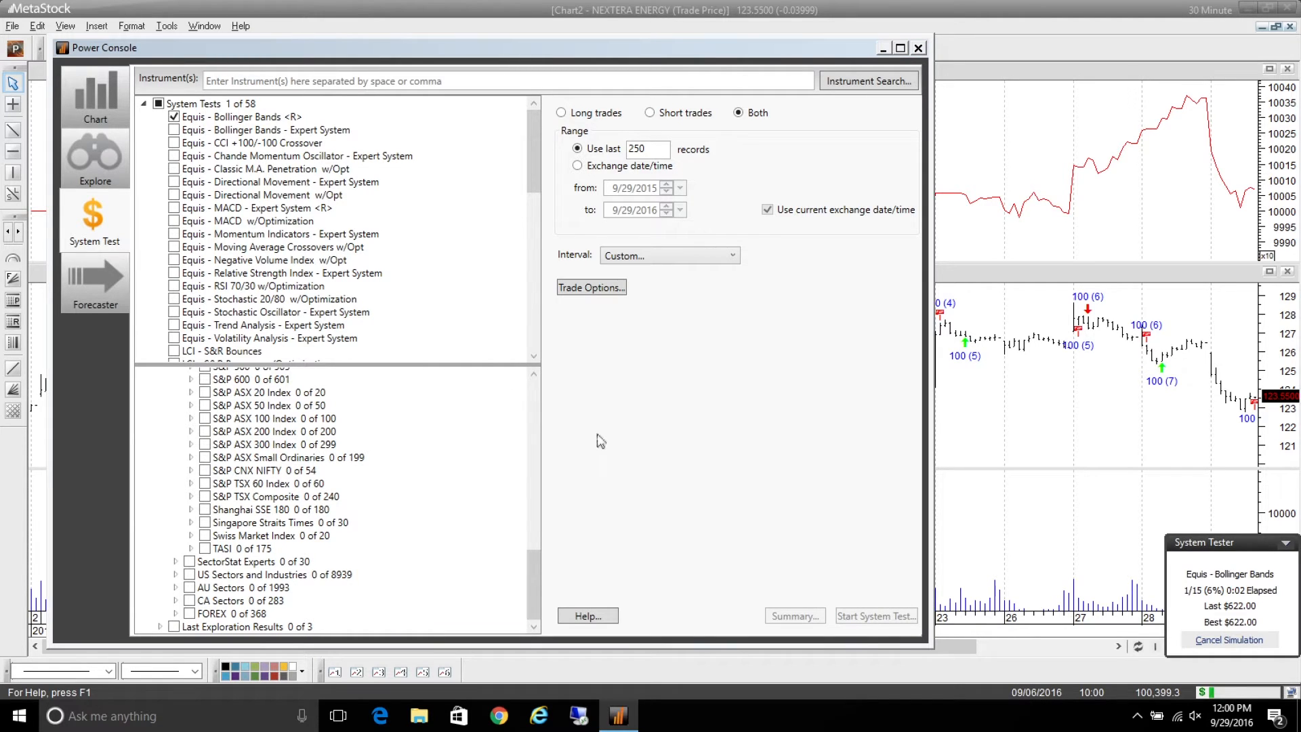
left_click(1207, 638)
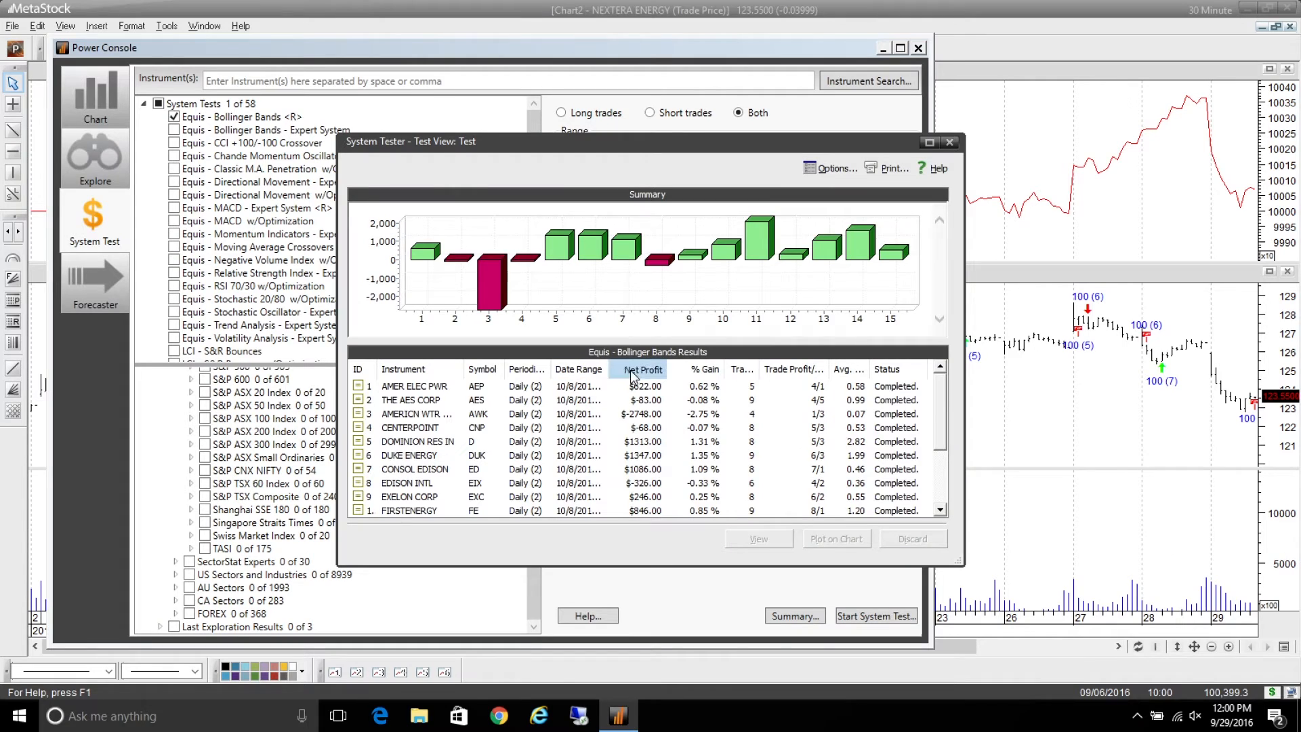
left_click(630, 371)
left_click(631, 371)
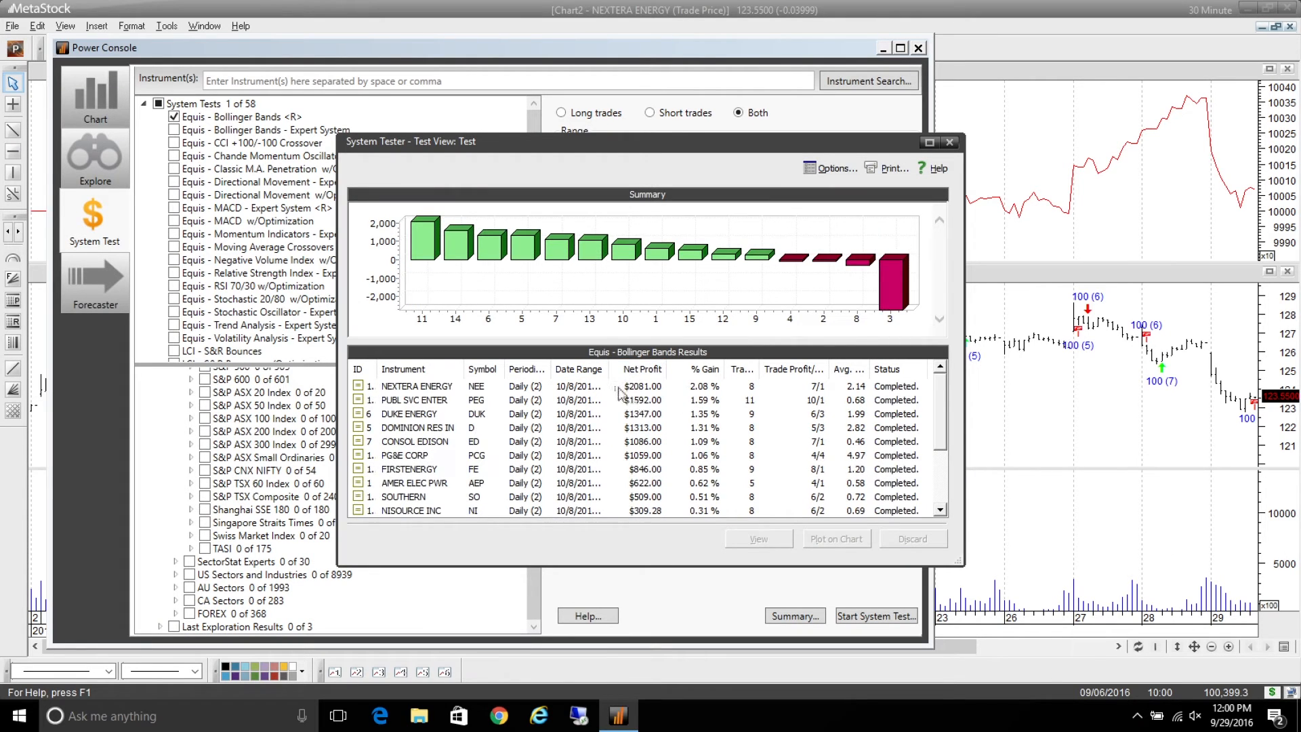
Open the NEXTERA ENERGY result details and examine the bar interval in the summary and the bar dates in the equity details
double_click(431, 391)
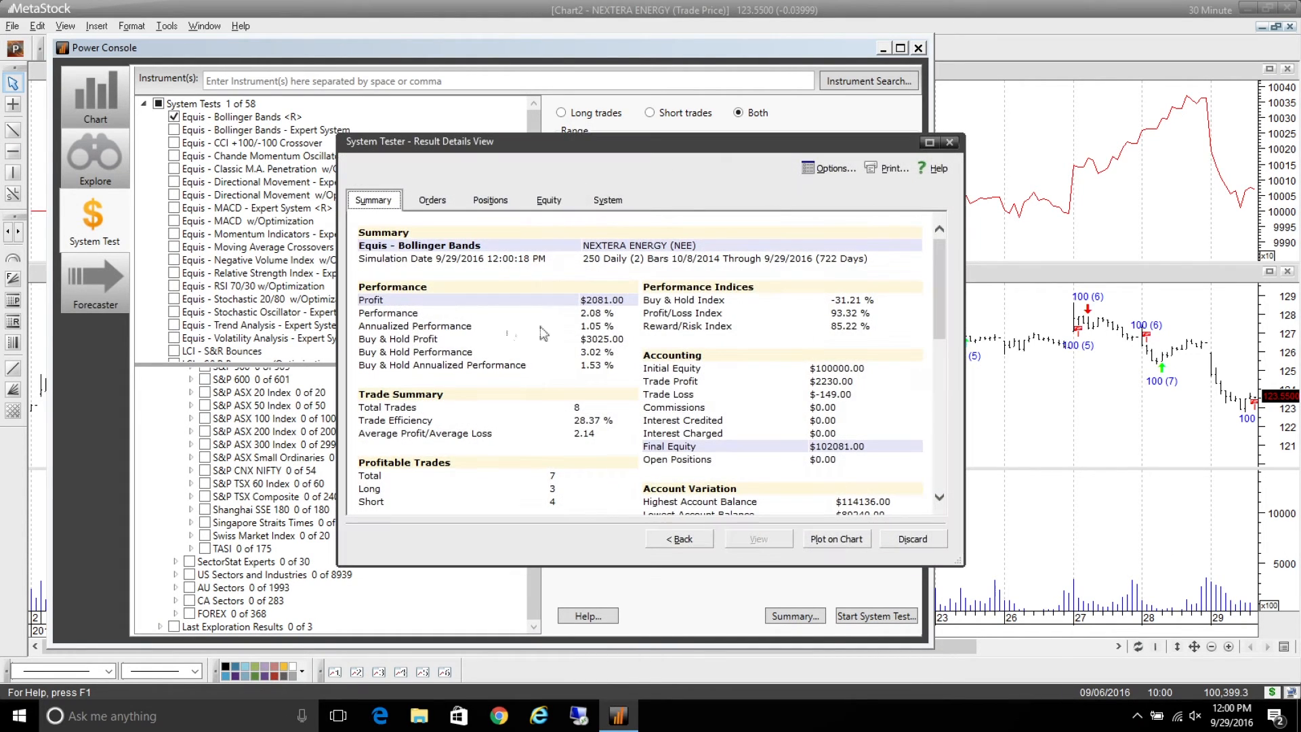
left_click_drag(583, 259, 618, 262)
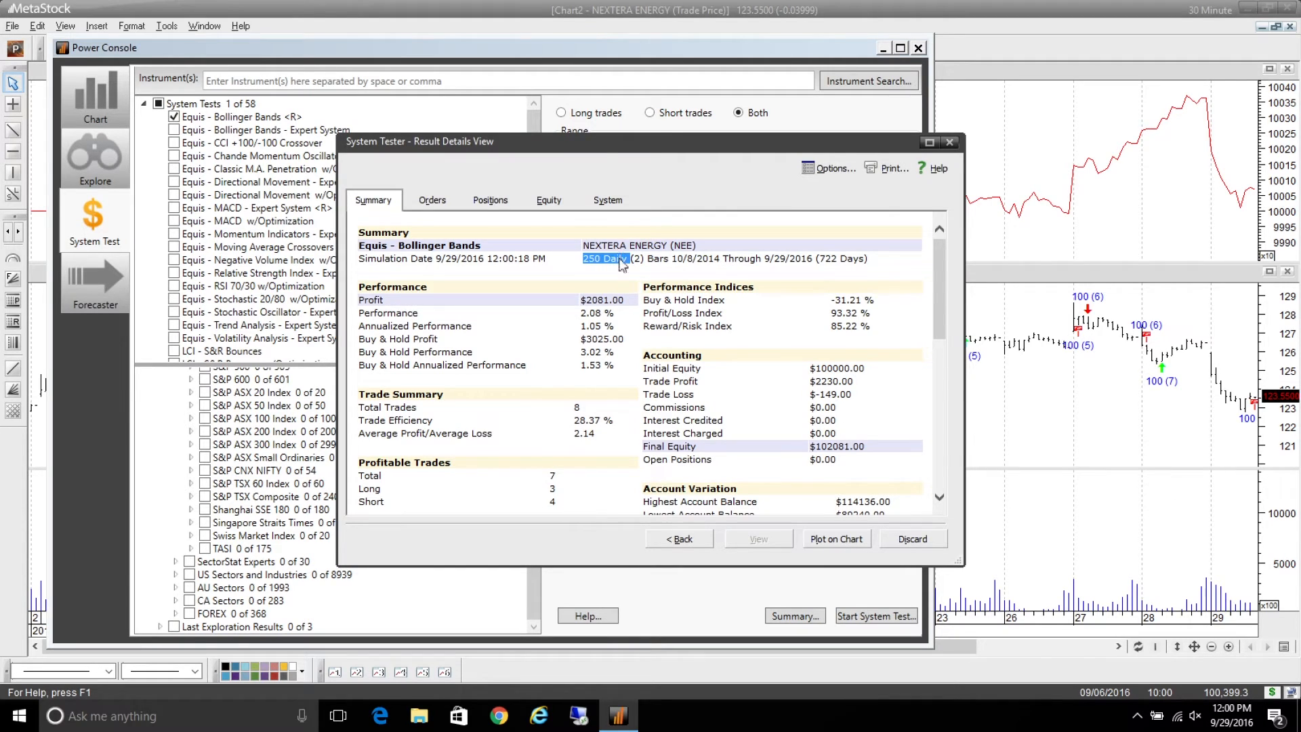
left_click(670, 258)
left_click_drag(630, 261, 659, 261)
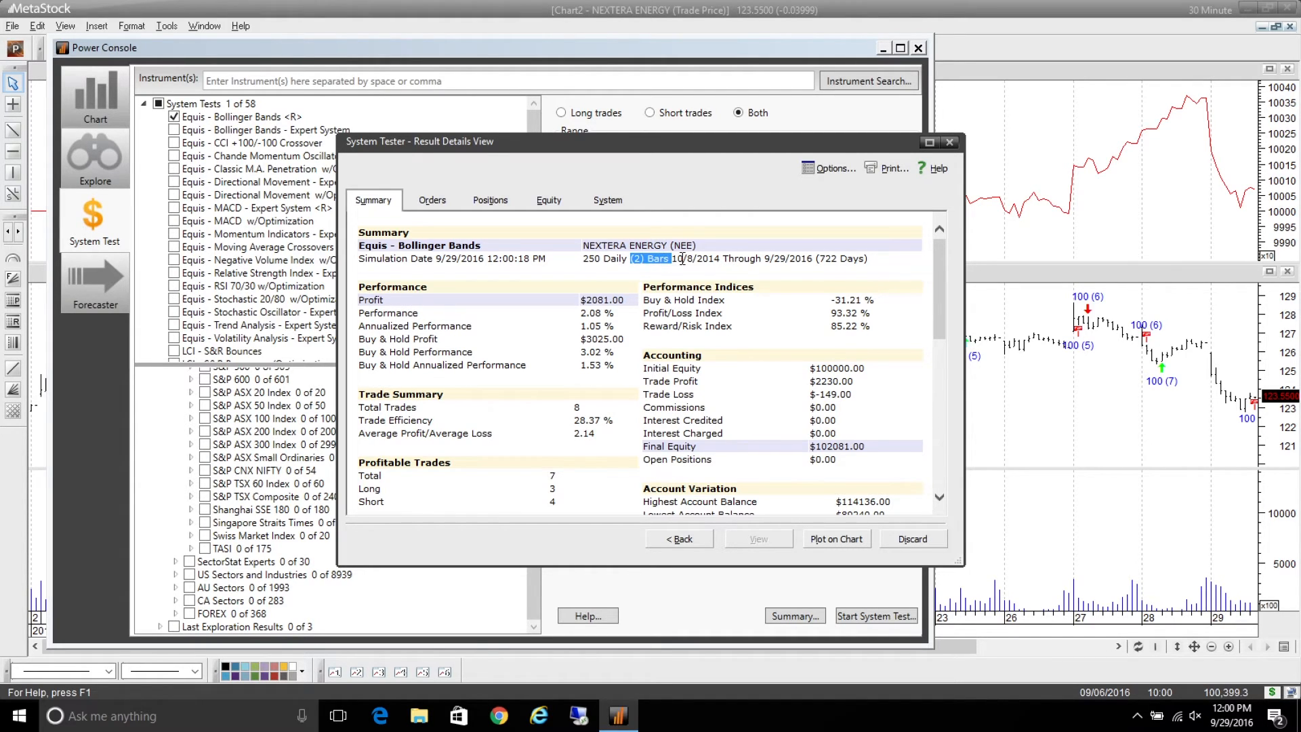
left_click(721, 258)
left_click(550, 205)
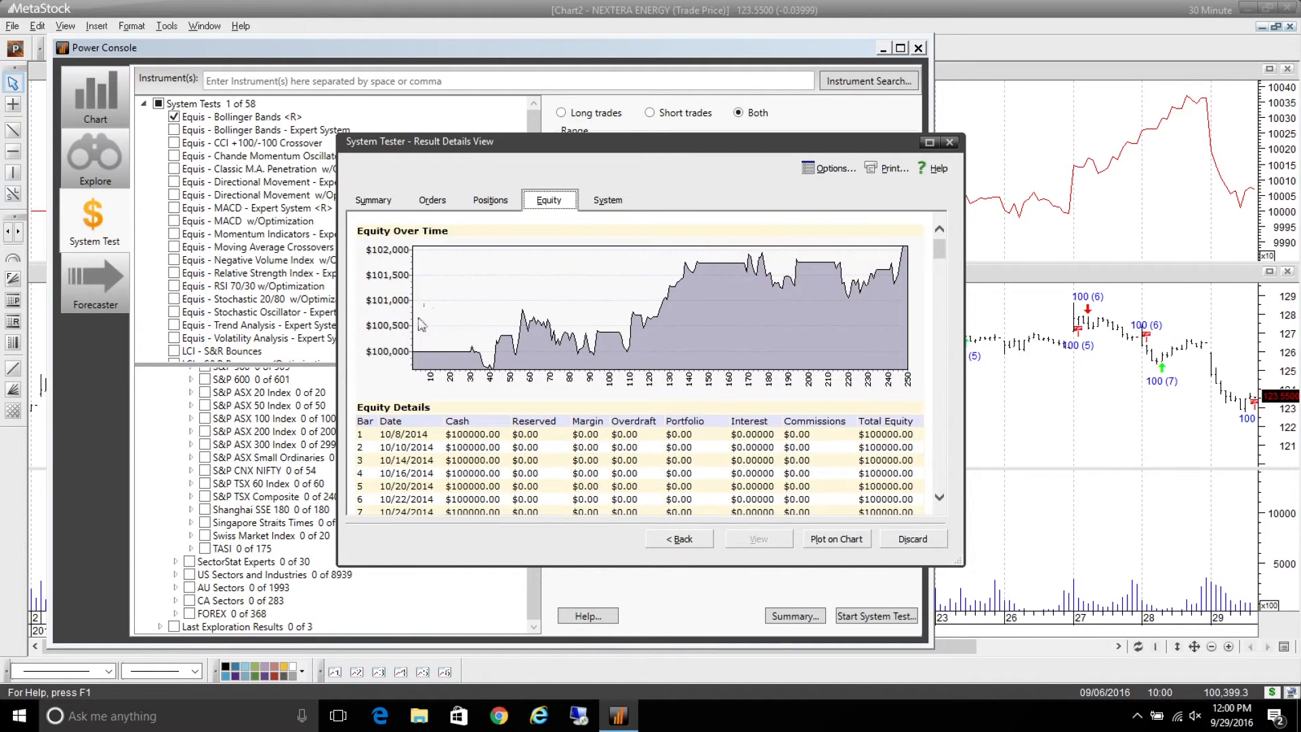
scroll(417, 412, "down", 3)
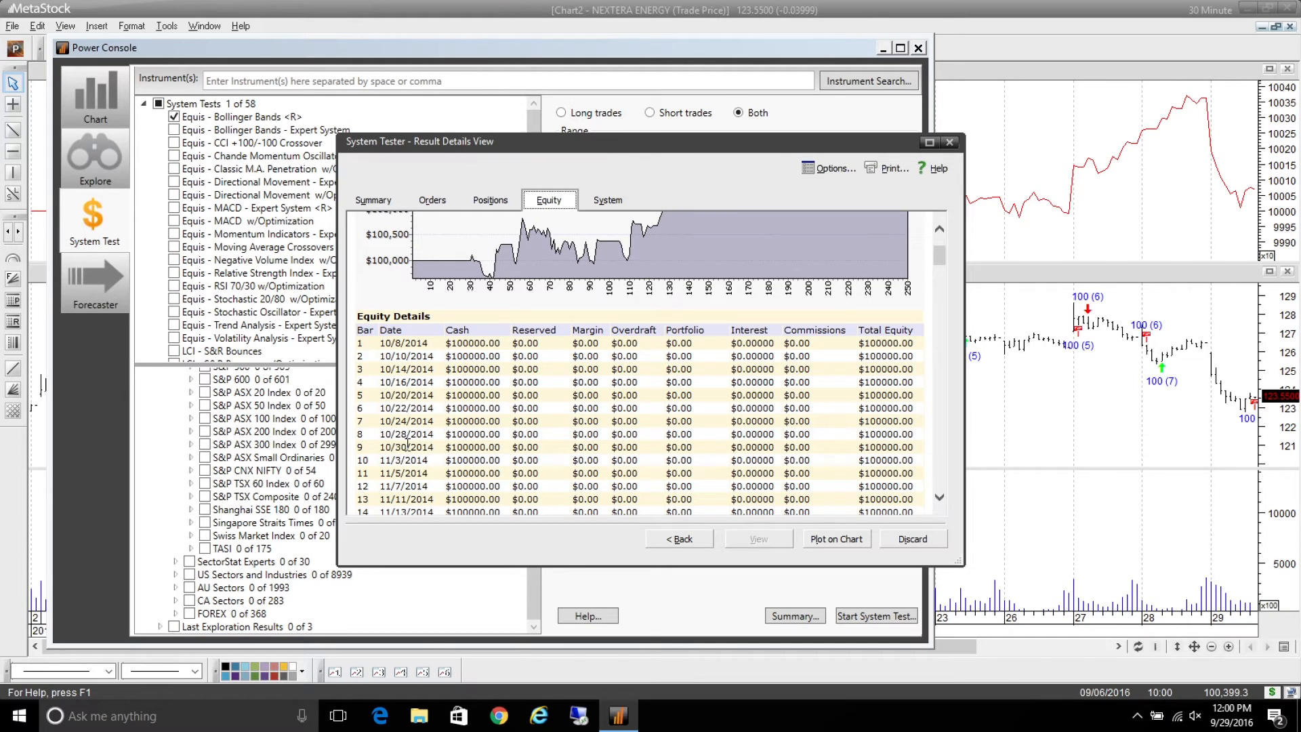
Plot the NEXTERA ENERGY test result on a chart, and maximize the new 2 Day chart
left_click(820, 542)
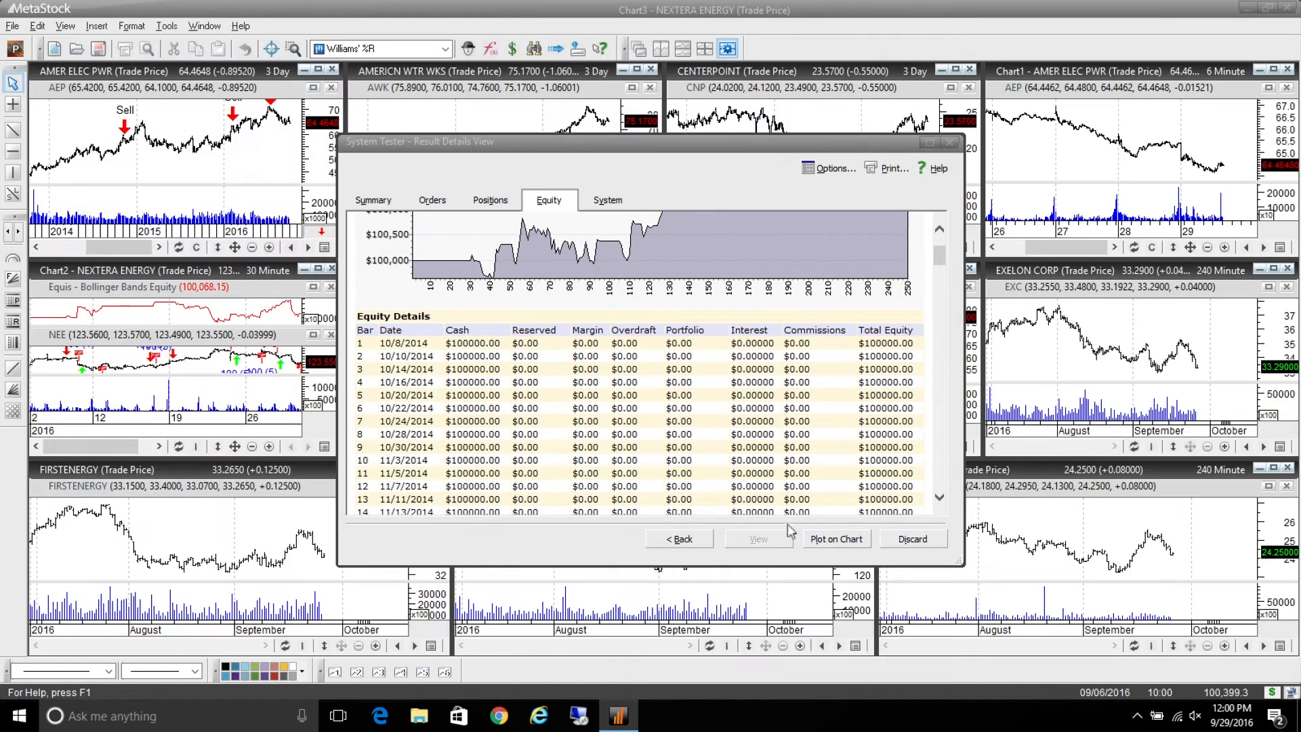
left_click(951, 142)
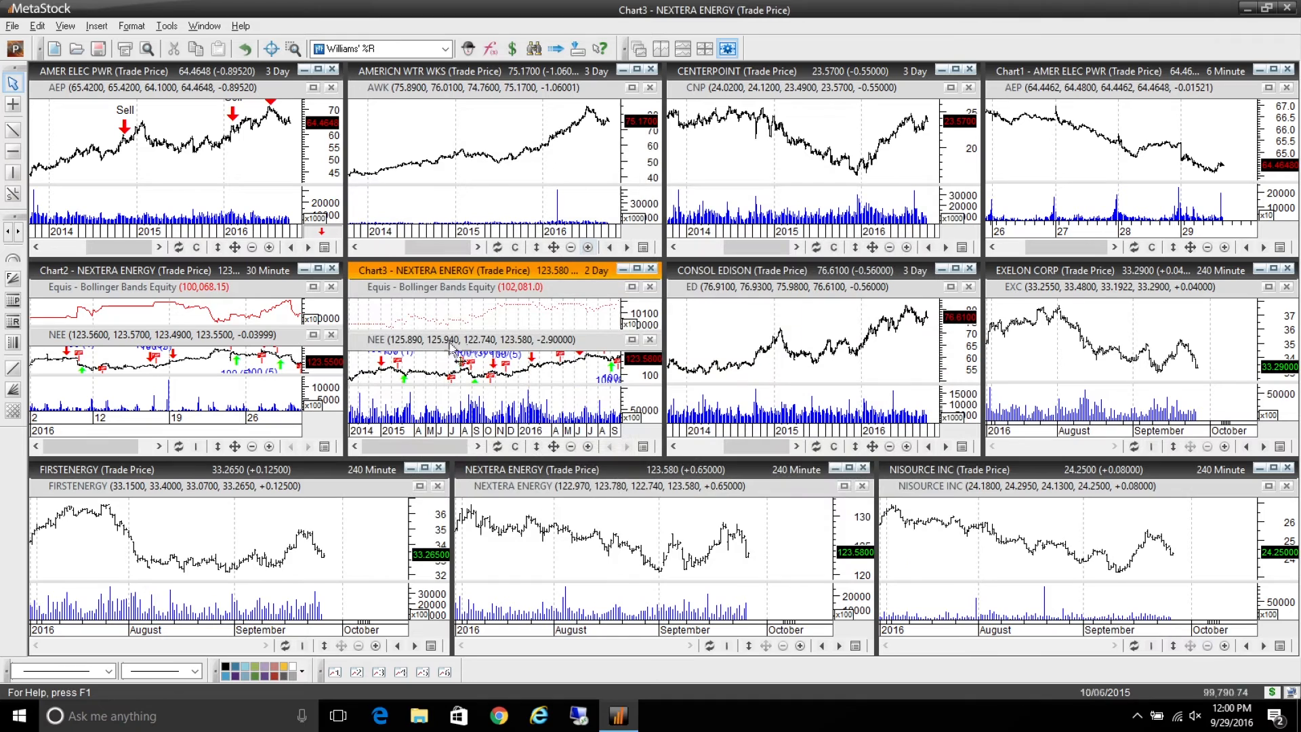
left_click(637, 268)
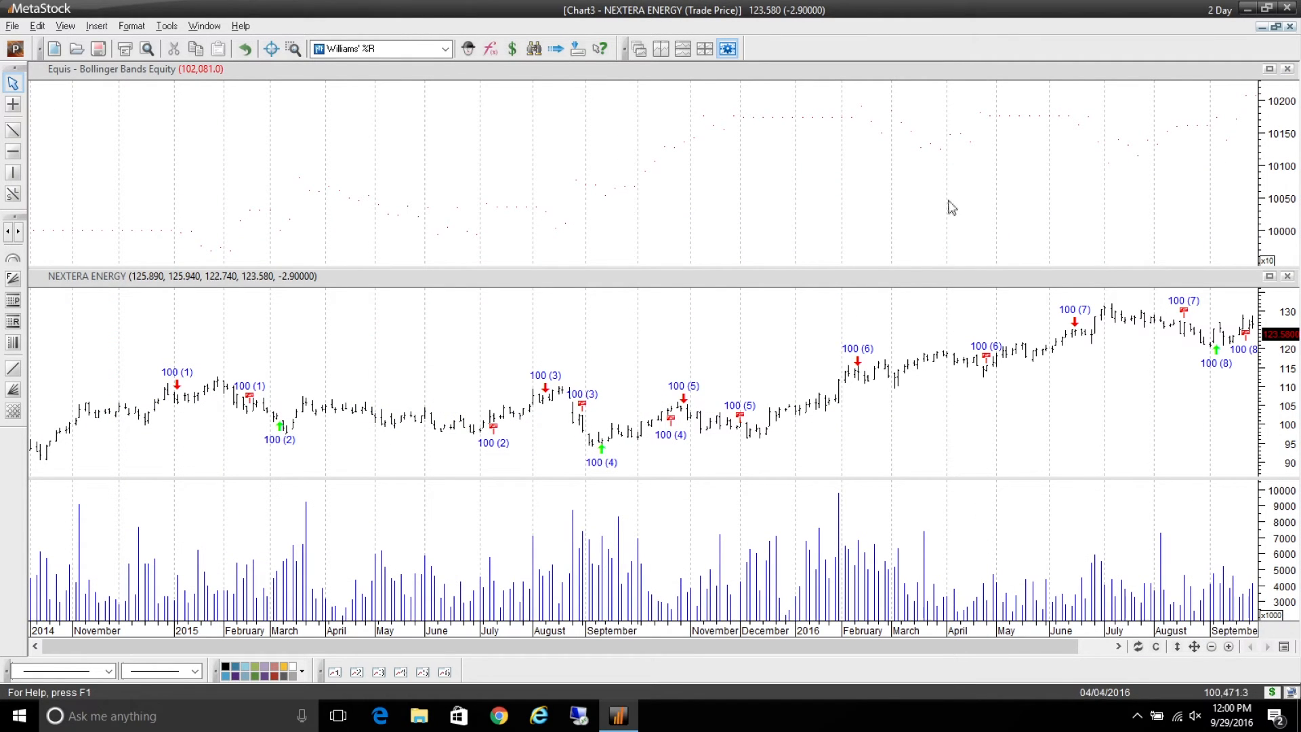
left_click(1111, 171)
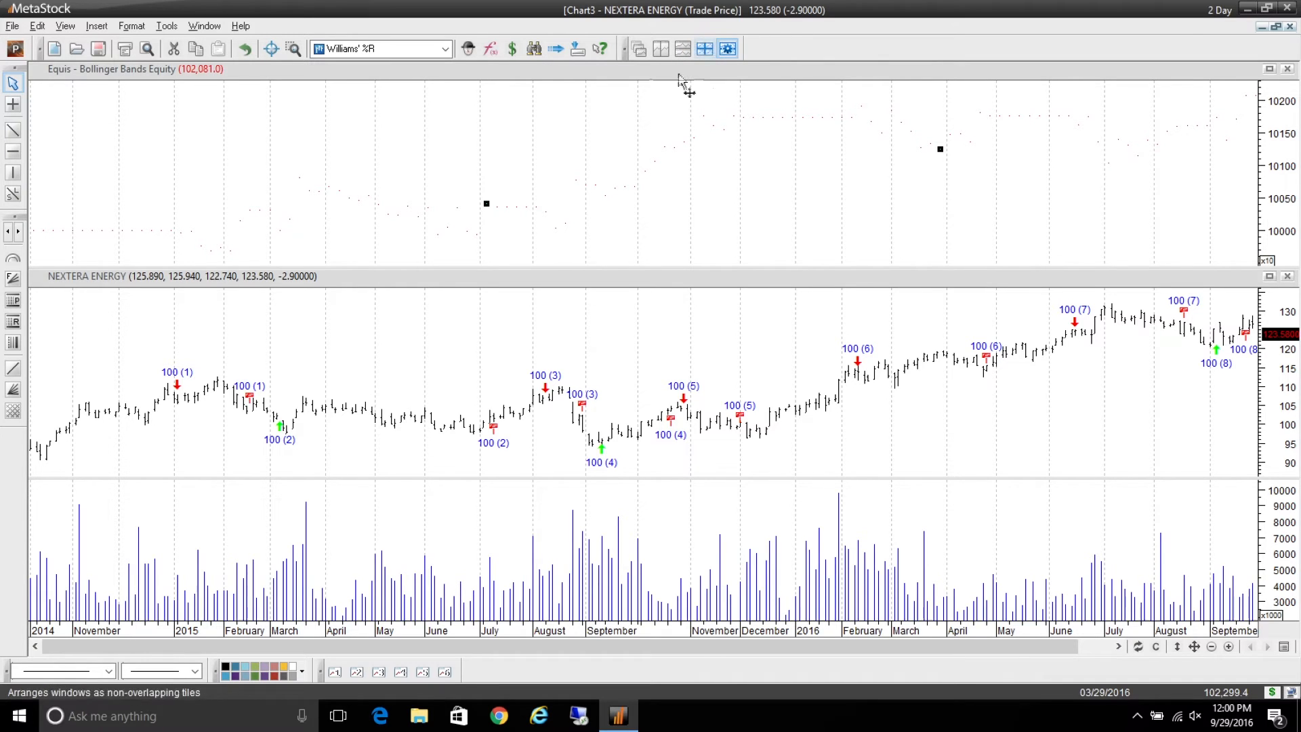
Reopen the Power Console and look over the interval choices available for system tests
left_click(15, 49)
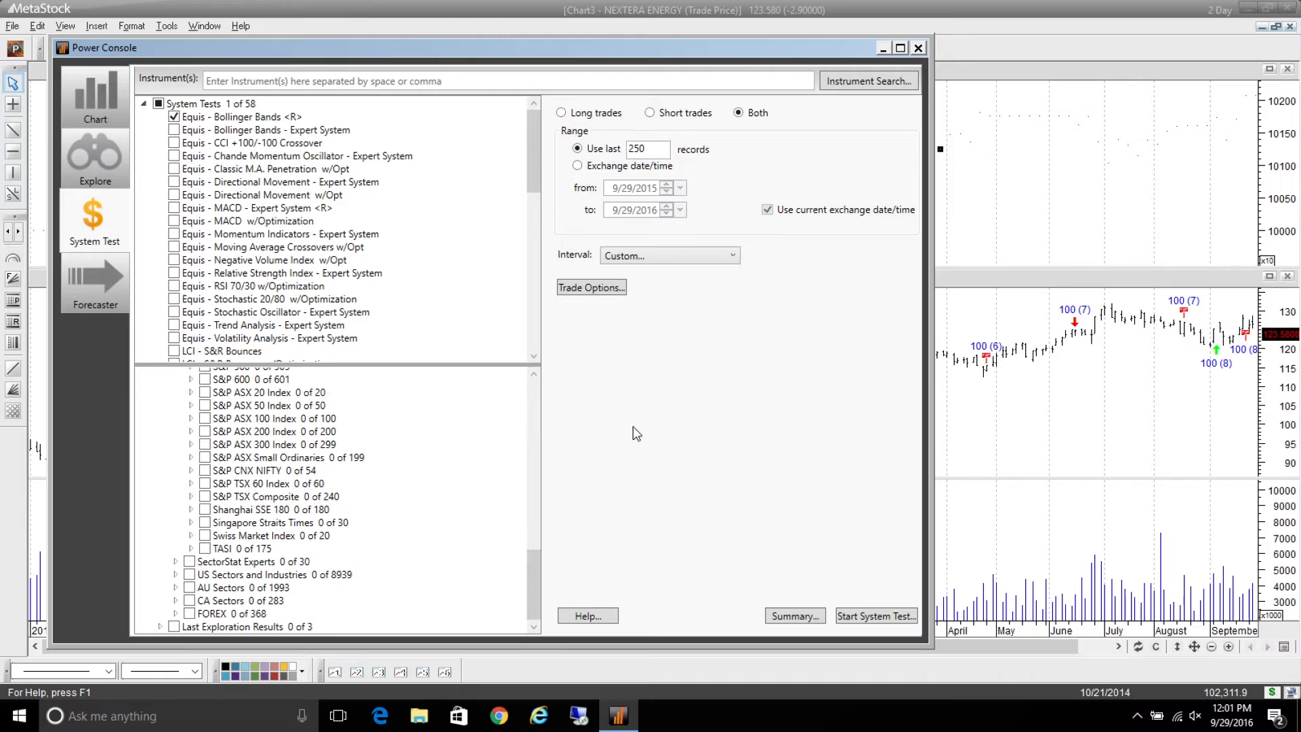
left_click(720, 258)
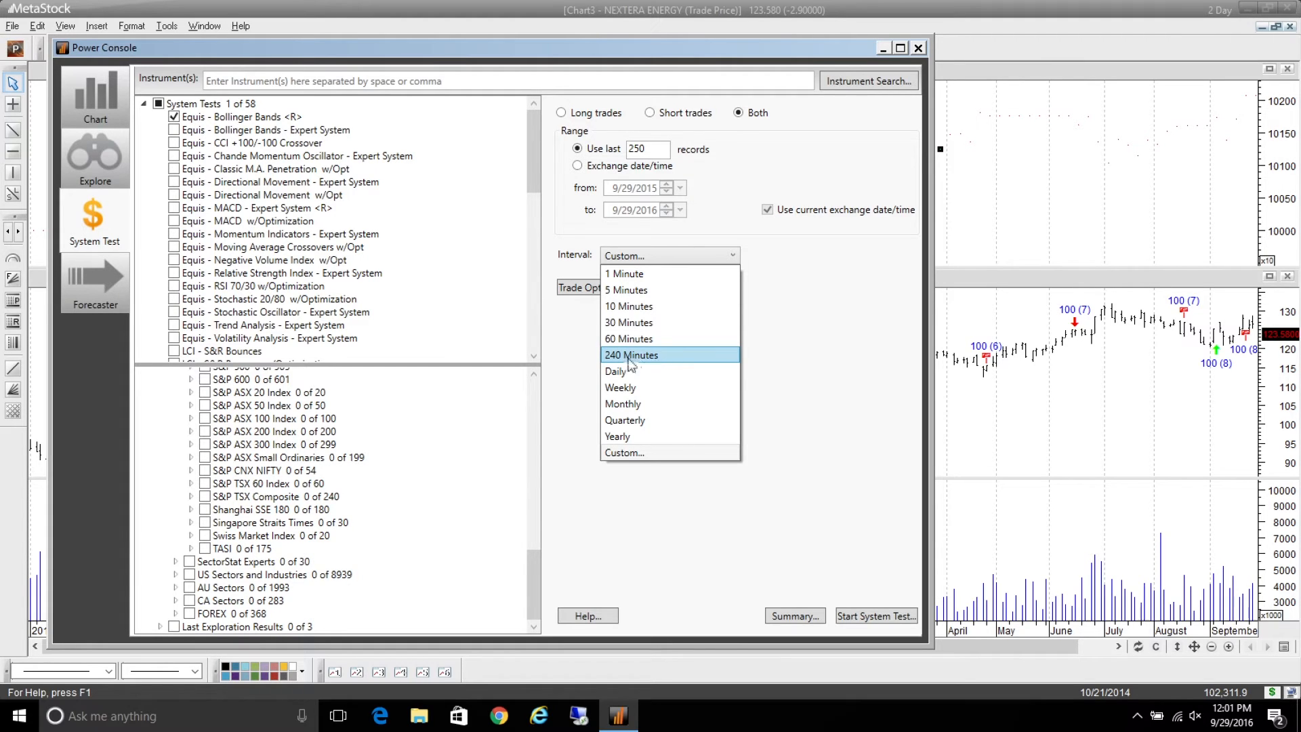
left_click(87, 282)
left_click(574, 378)
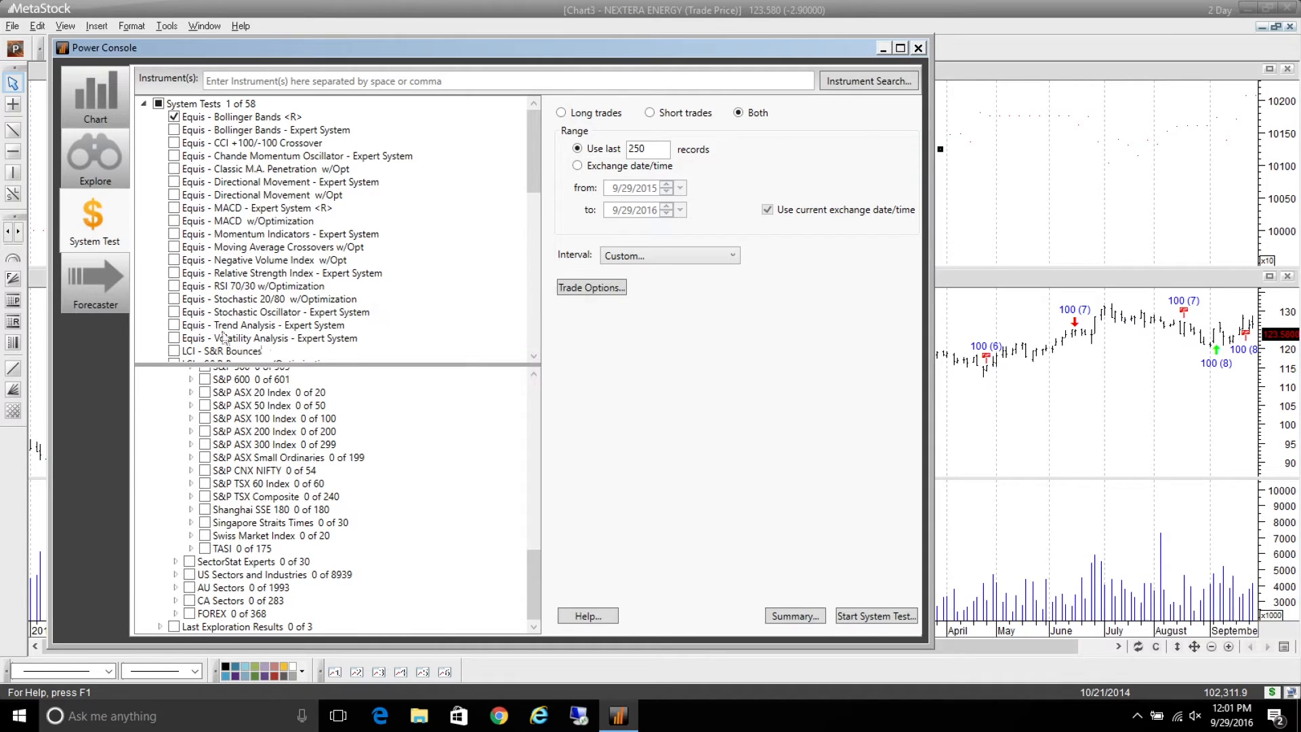
Switch the Power Console to the Forecaster, expand the public online data lists, and enter MSFT.O as the instrument
left_click(94, 292)
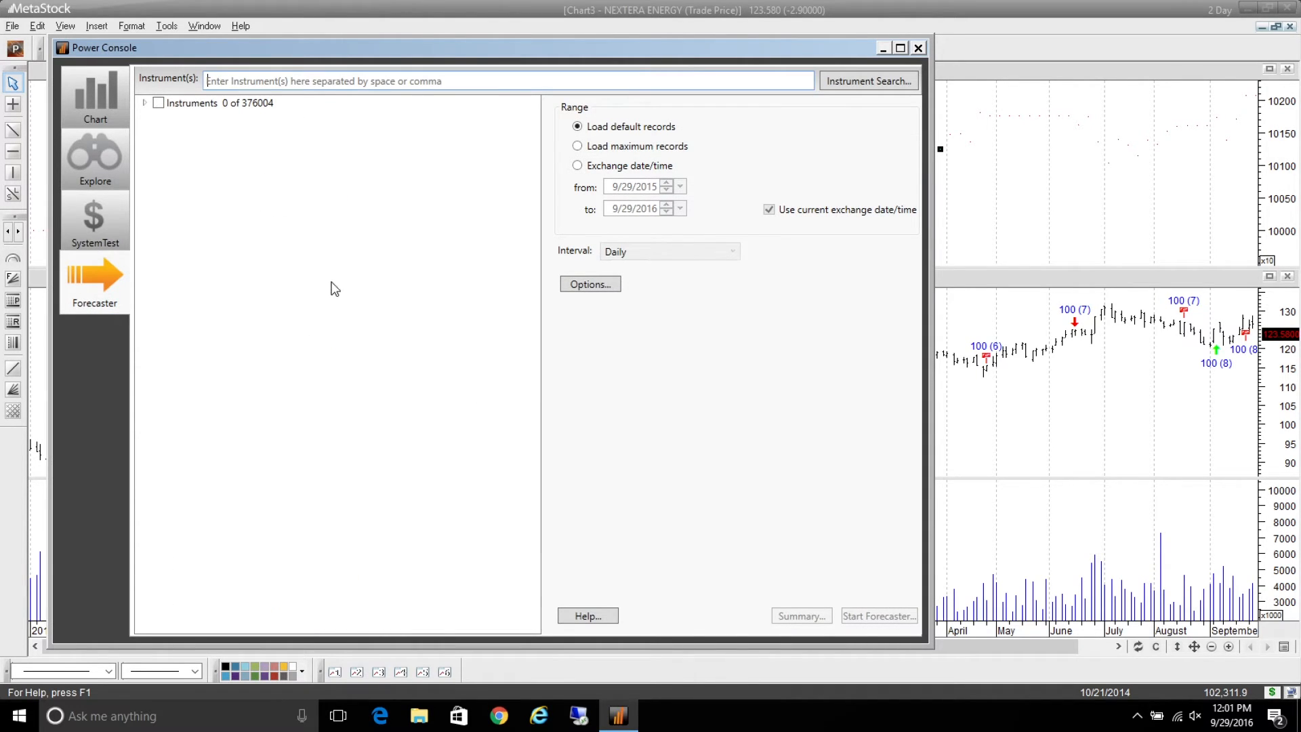
left_click(145, 104)
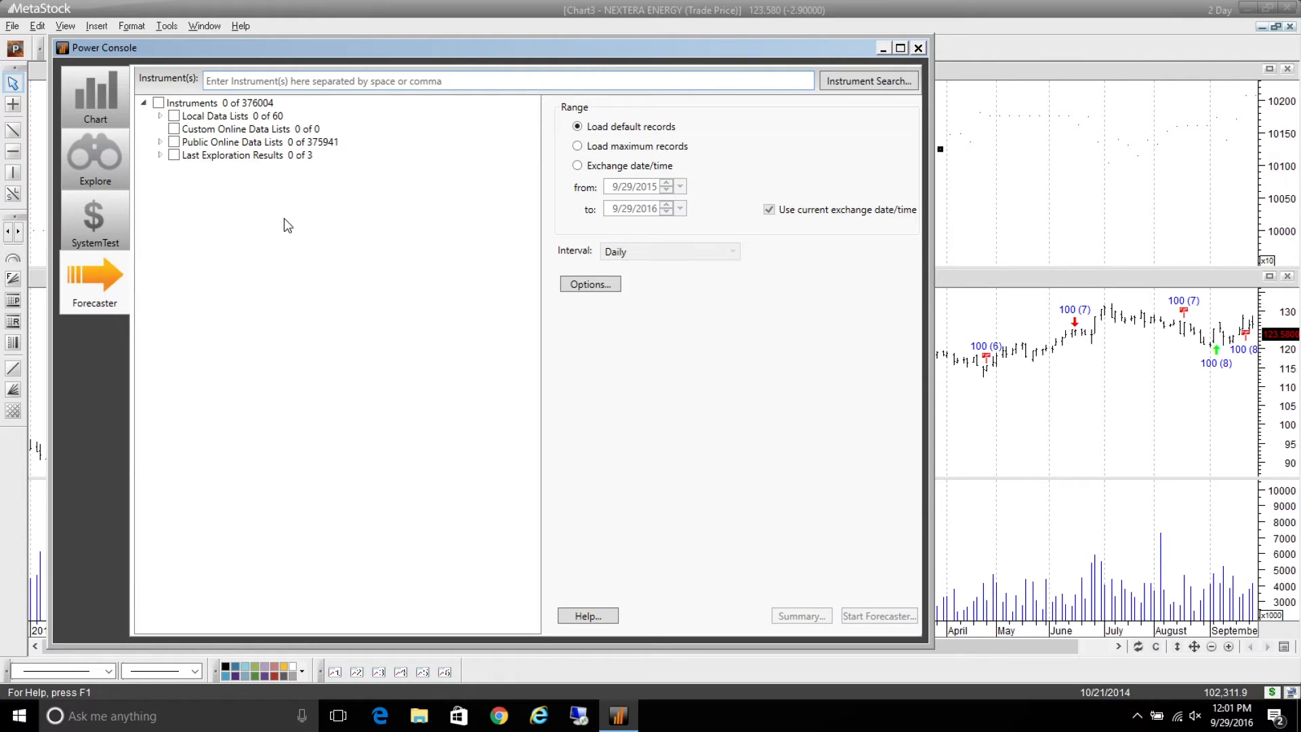
left_click(160, 142)
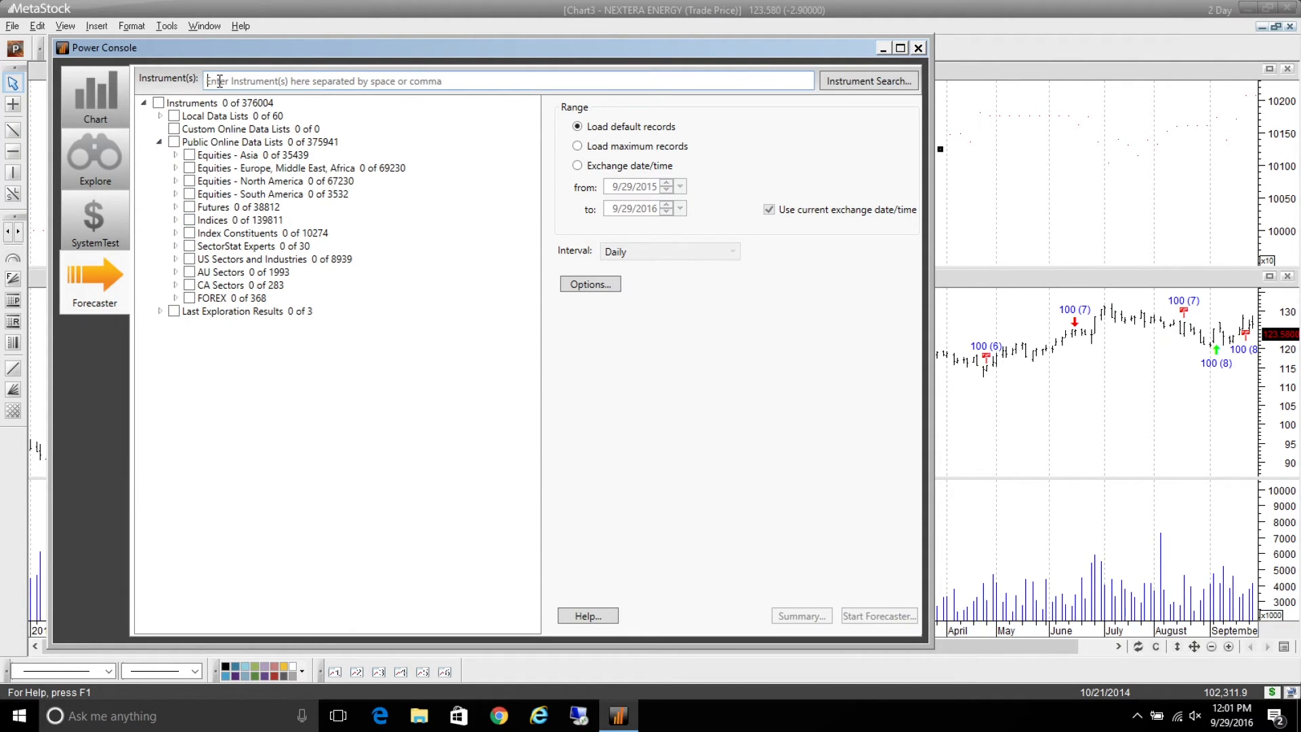
type("MSFT")
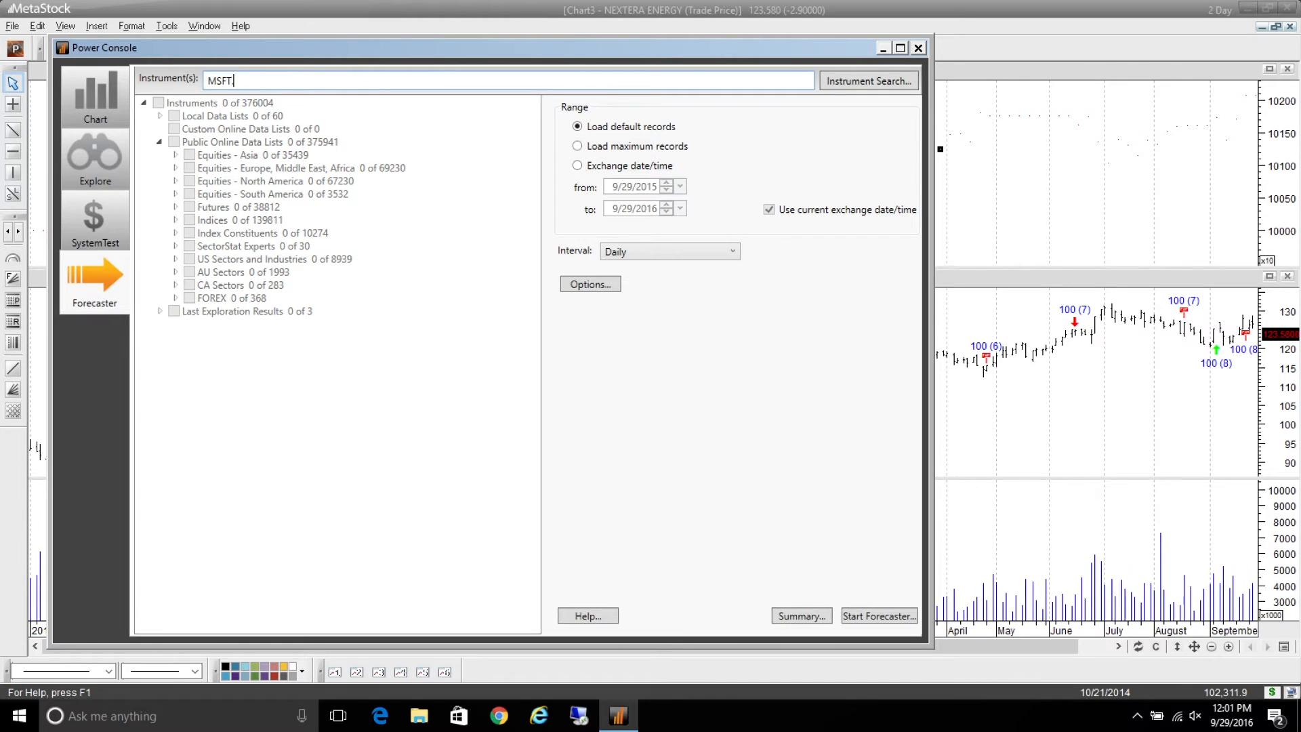
Set the Forecaster interval to 240 Minutes and start the forecast
left_click(665, 250)
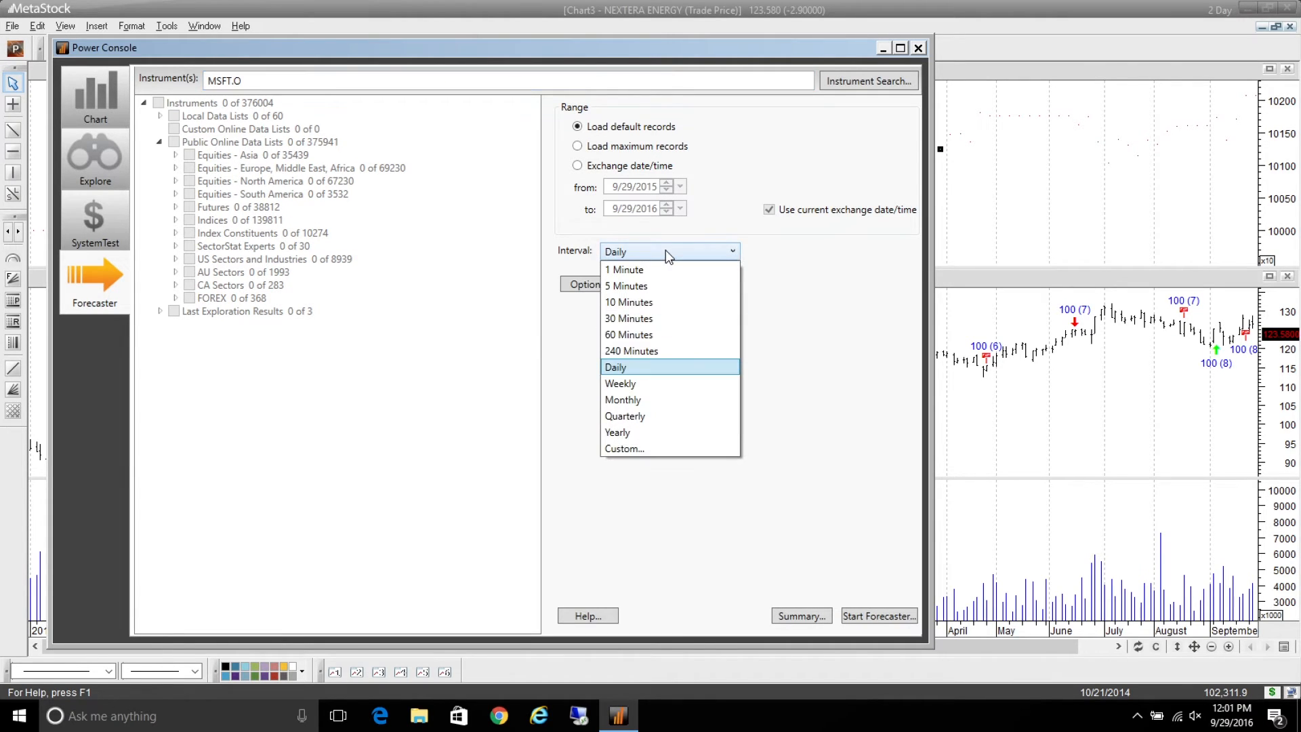
left_click(657, 351)
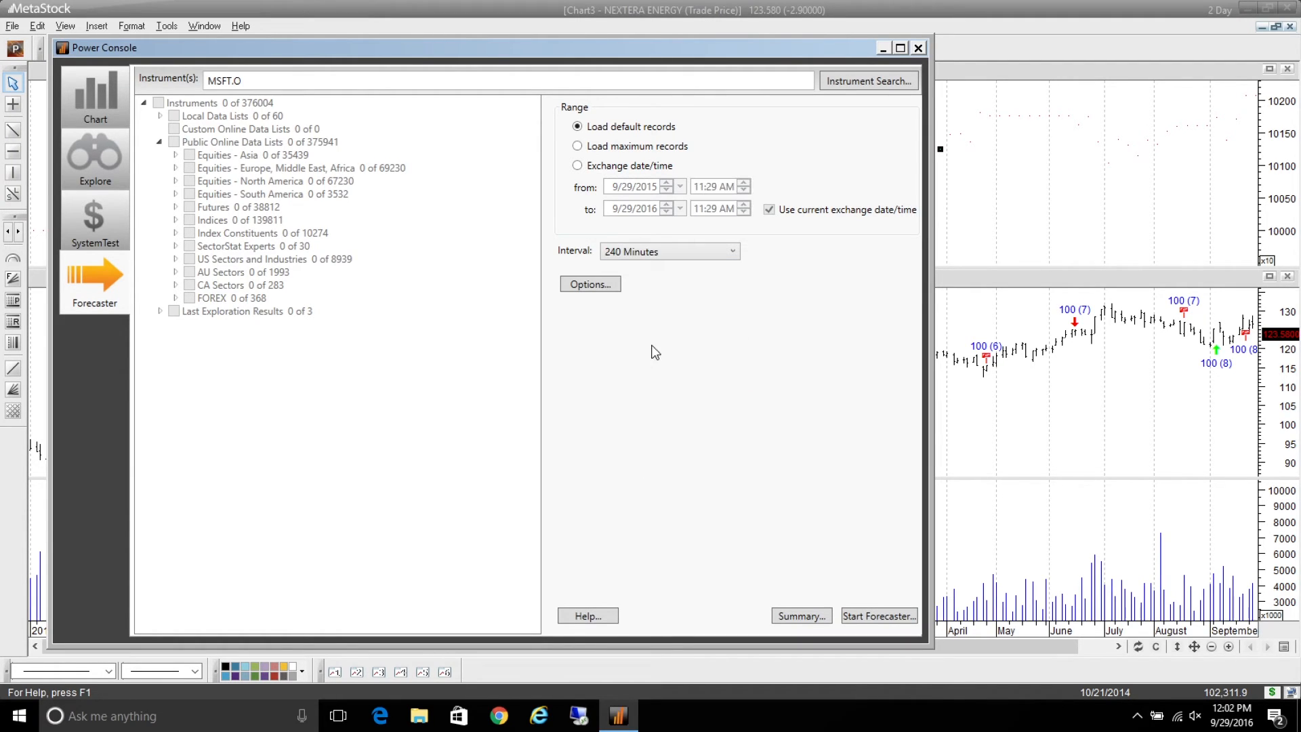
left_click(863, 618)
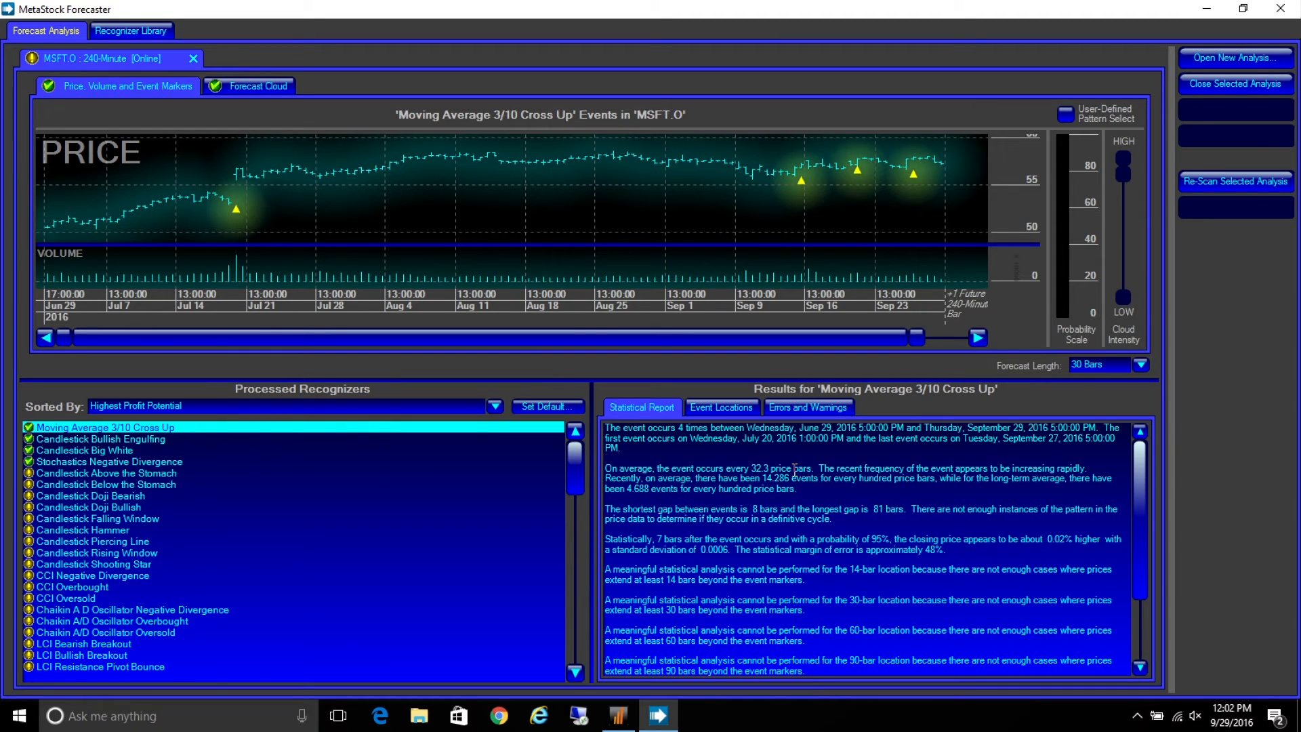
Examine the statistical report and event locations for the Moving Average 3/10 Cross Up recognizer
left_click_drag(817, 469, 796, 471)
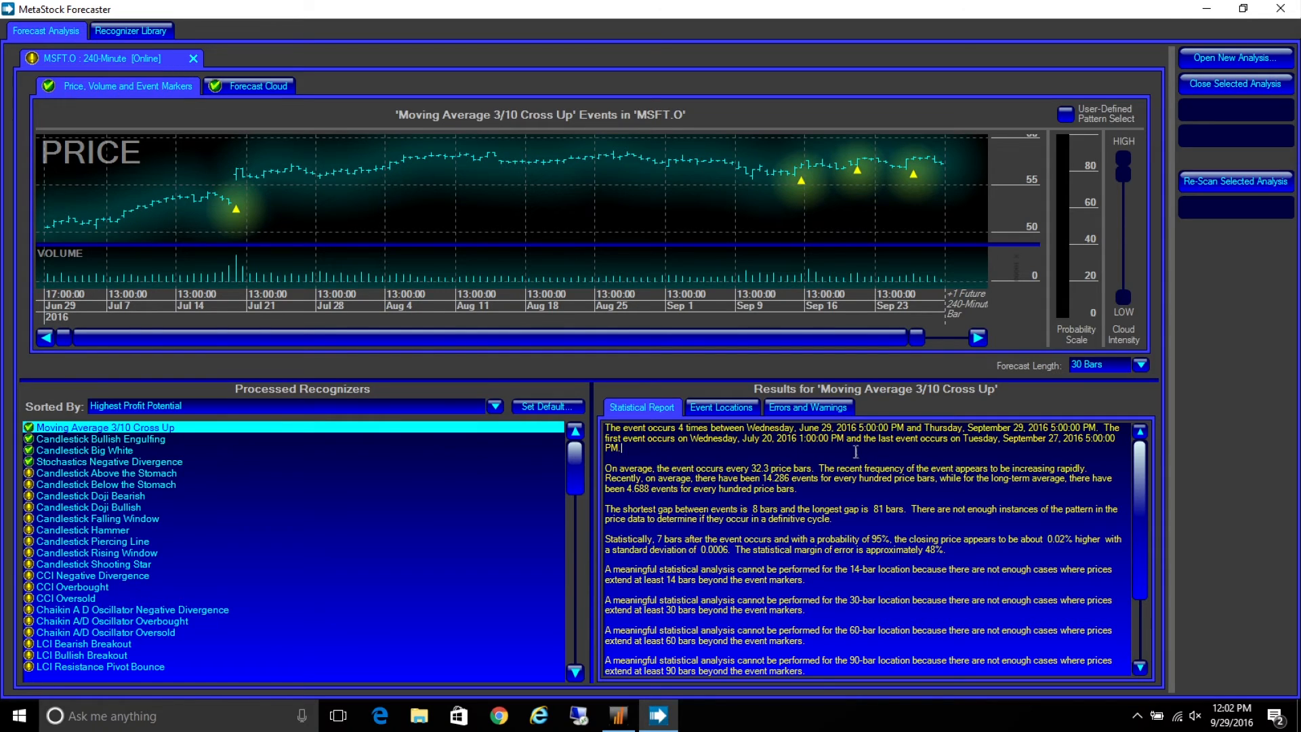
left_click(717, 407)
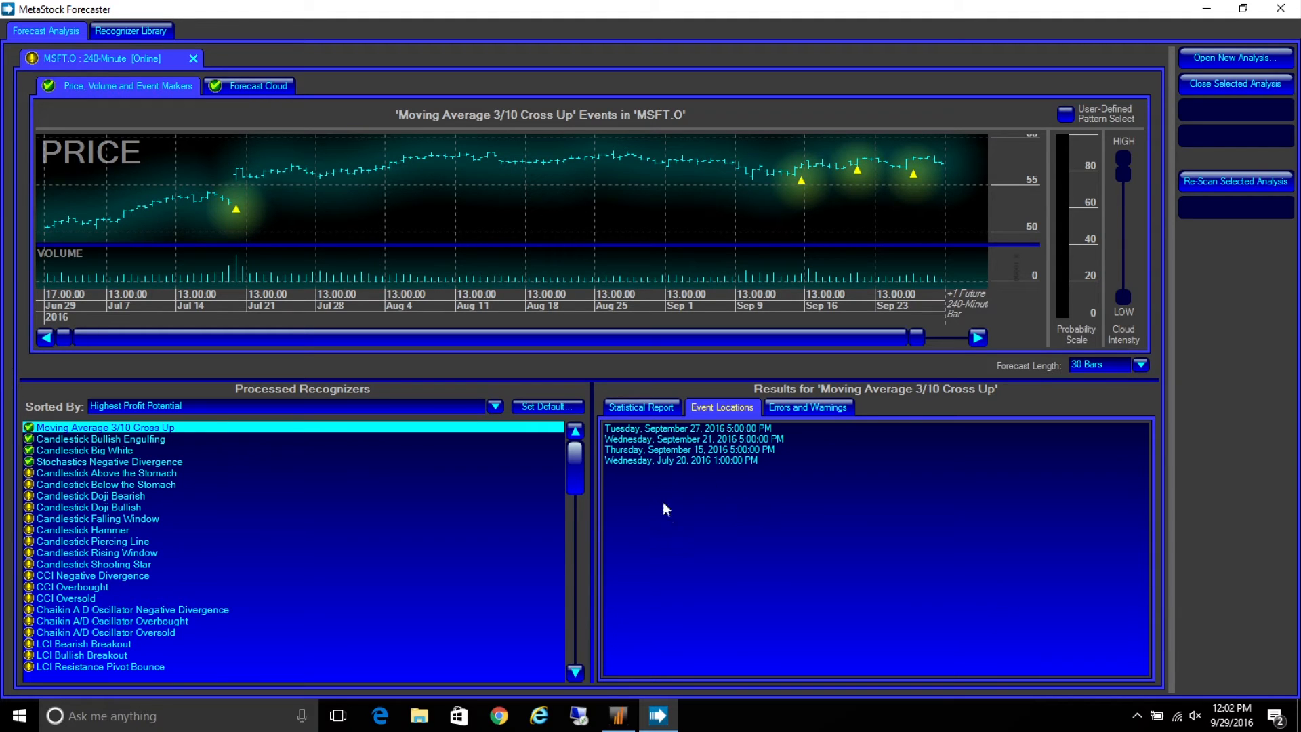
left_click(630, 407)
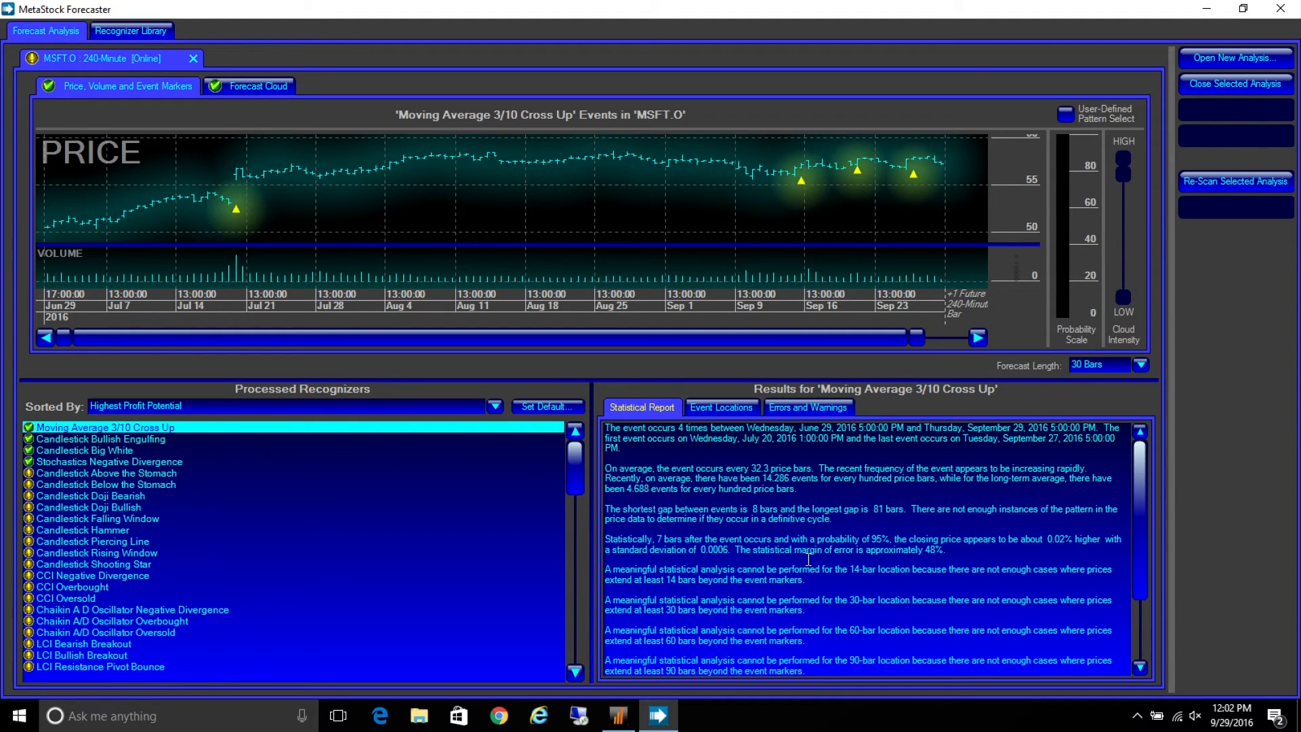
scroll(808, 560, "down", 2)
scroll(808, 560, "up", 2)
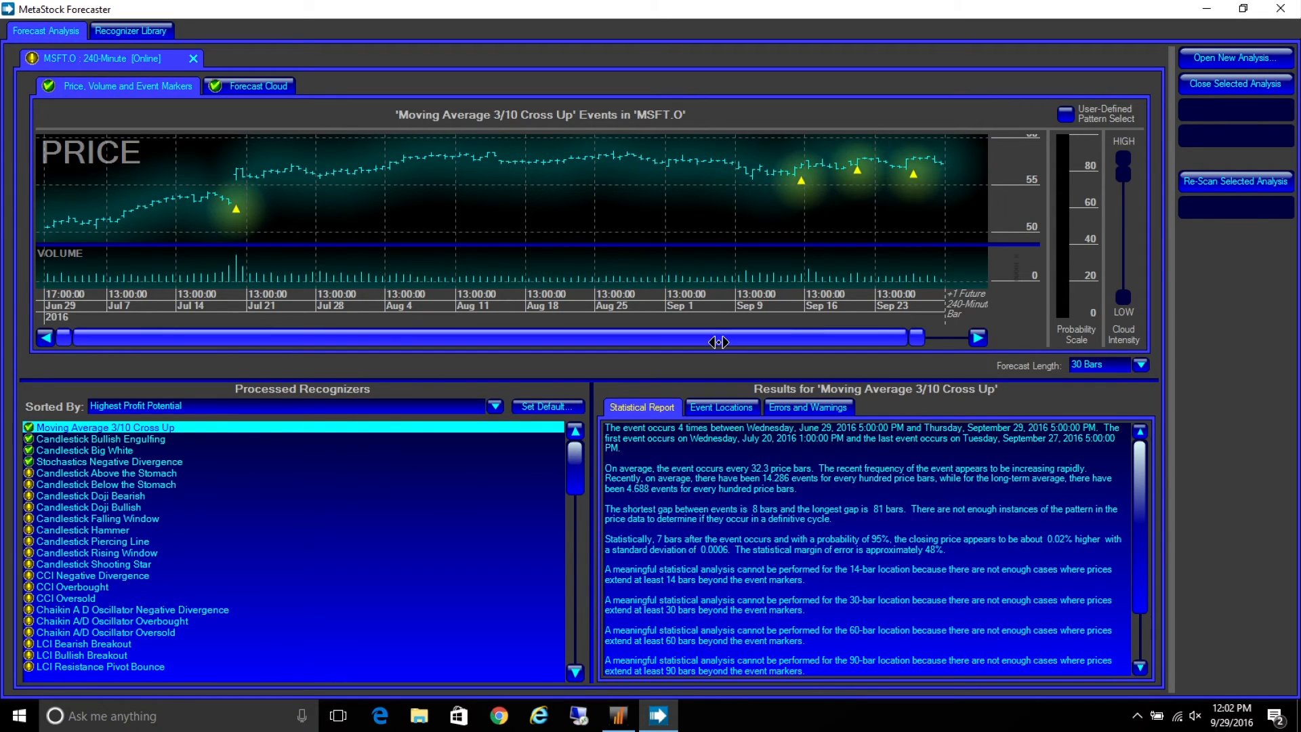
Turn on user-defined pattern selection and capture the most recent MSFT.O price formation, about 14 bars long, as a pattern
left_click(1065, 115)
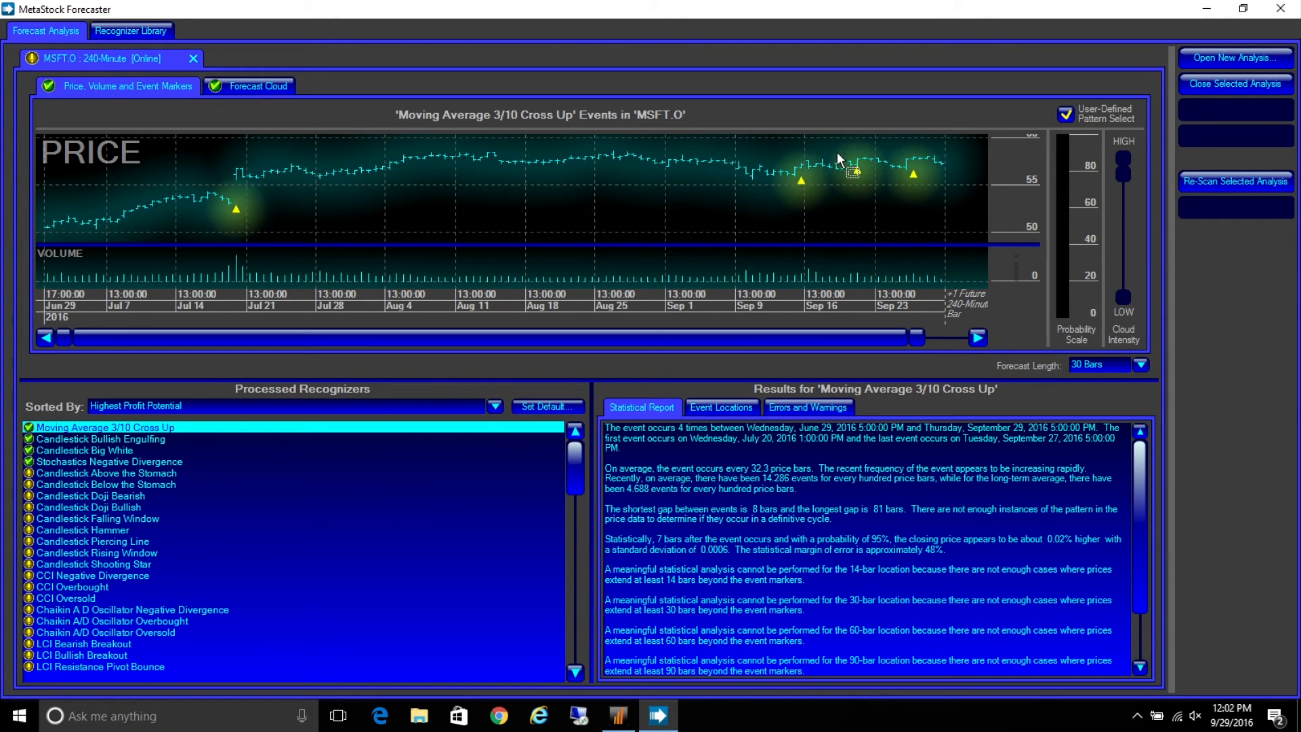
left_click_drag(850, 146, 949, 201)
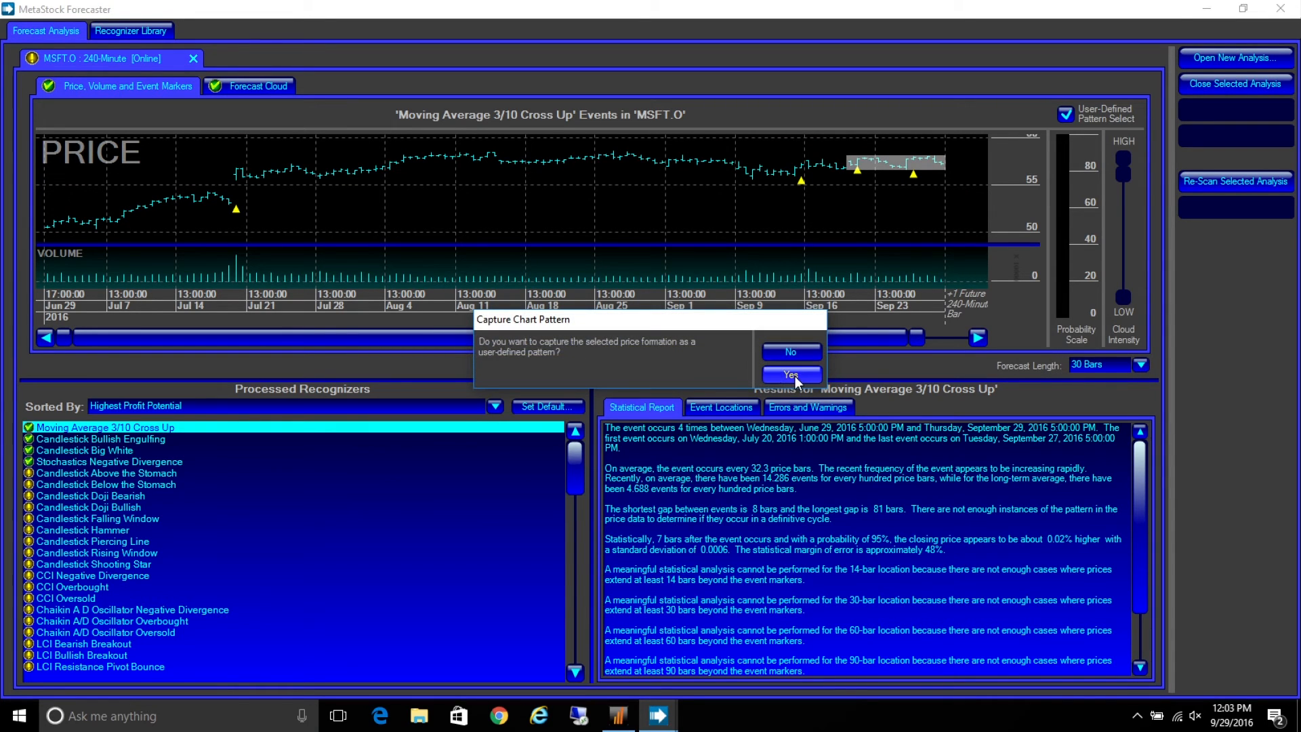
left_click(792, 375)
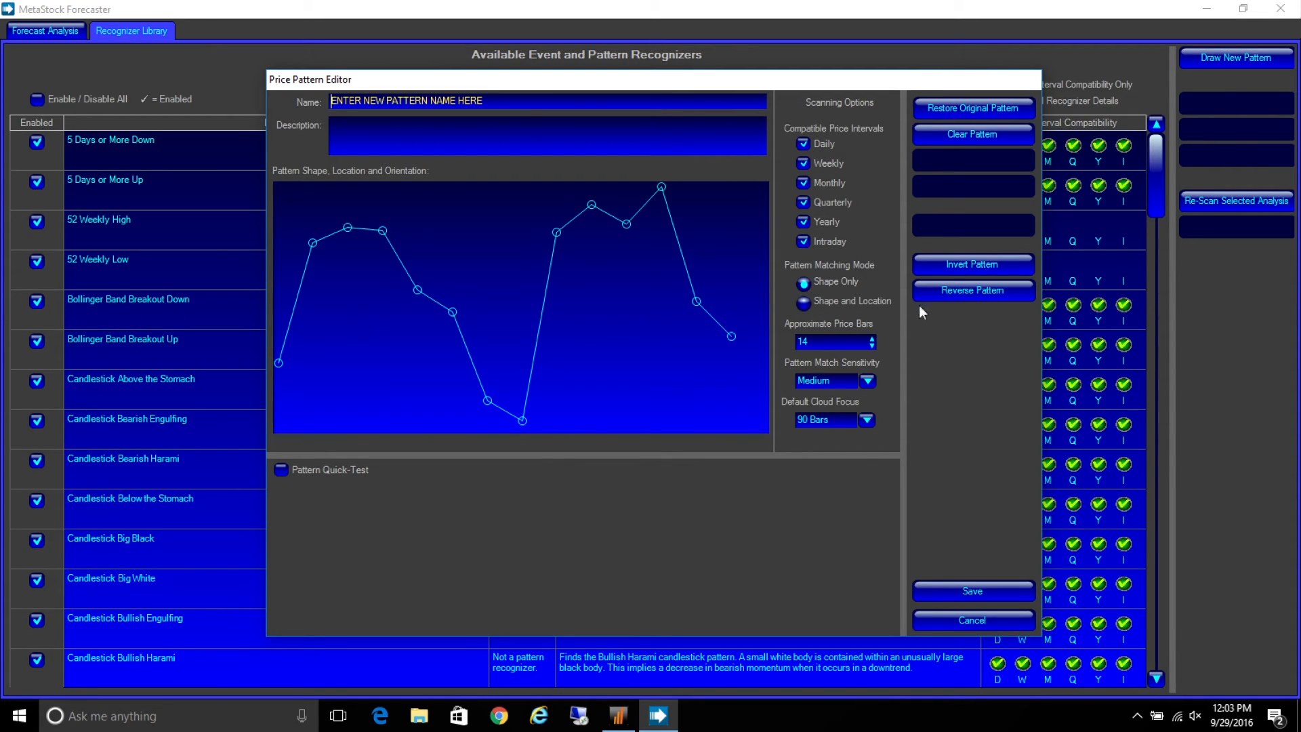
Name the captured price pattern My Pattern and save it to the recognizer library
left_click_drag(492, 100, 298, 104)
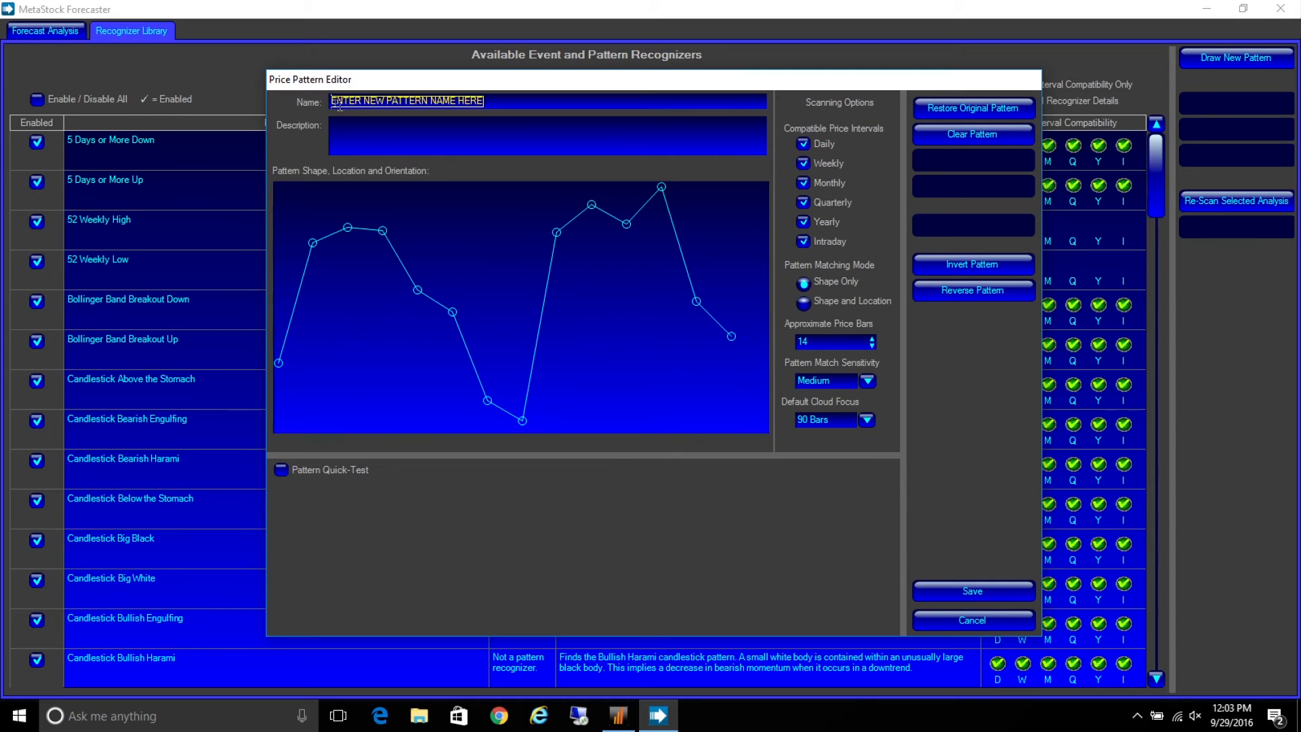
type("My ")
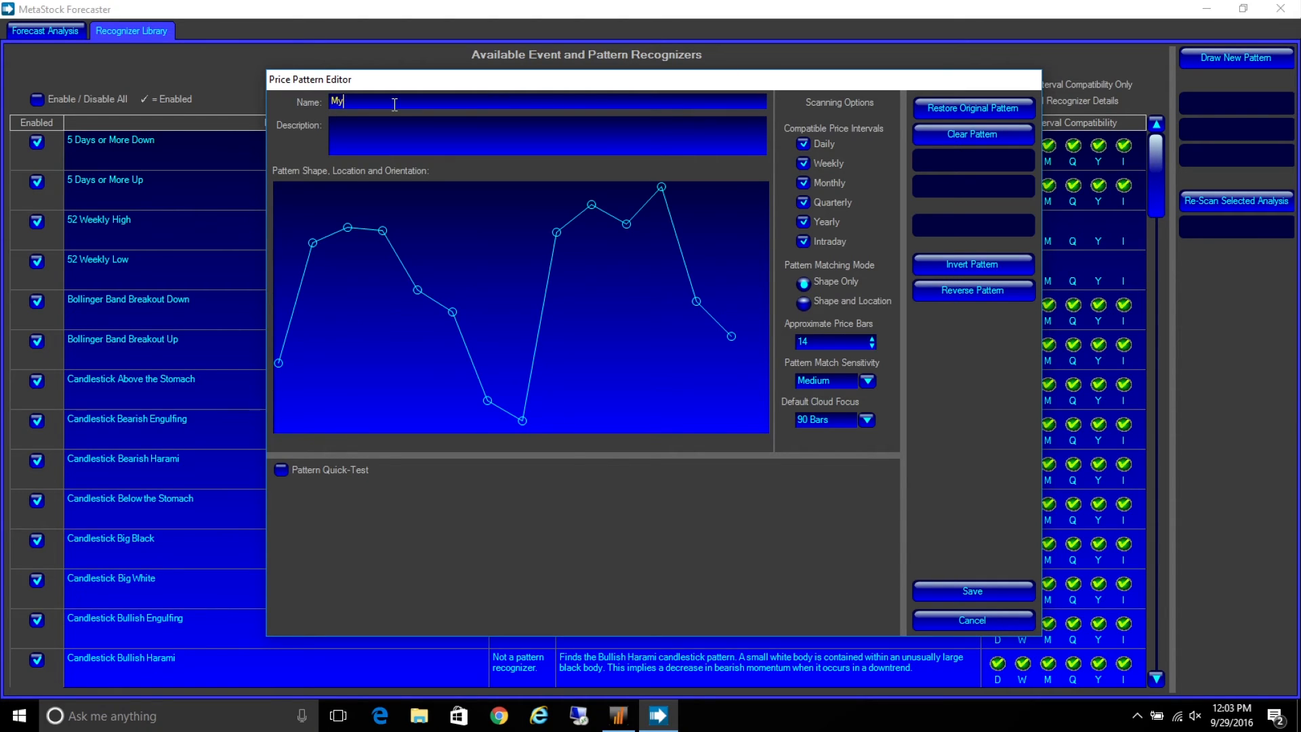
type("Pattern")
left_click(943, 591)
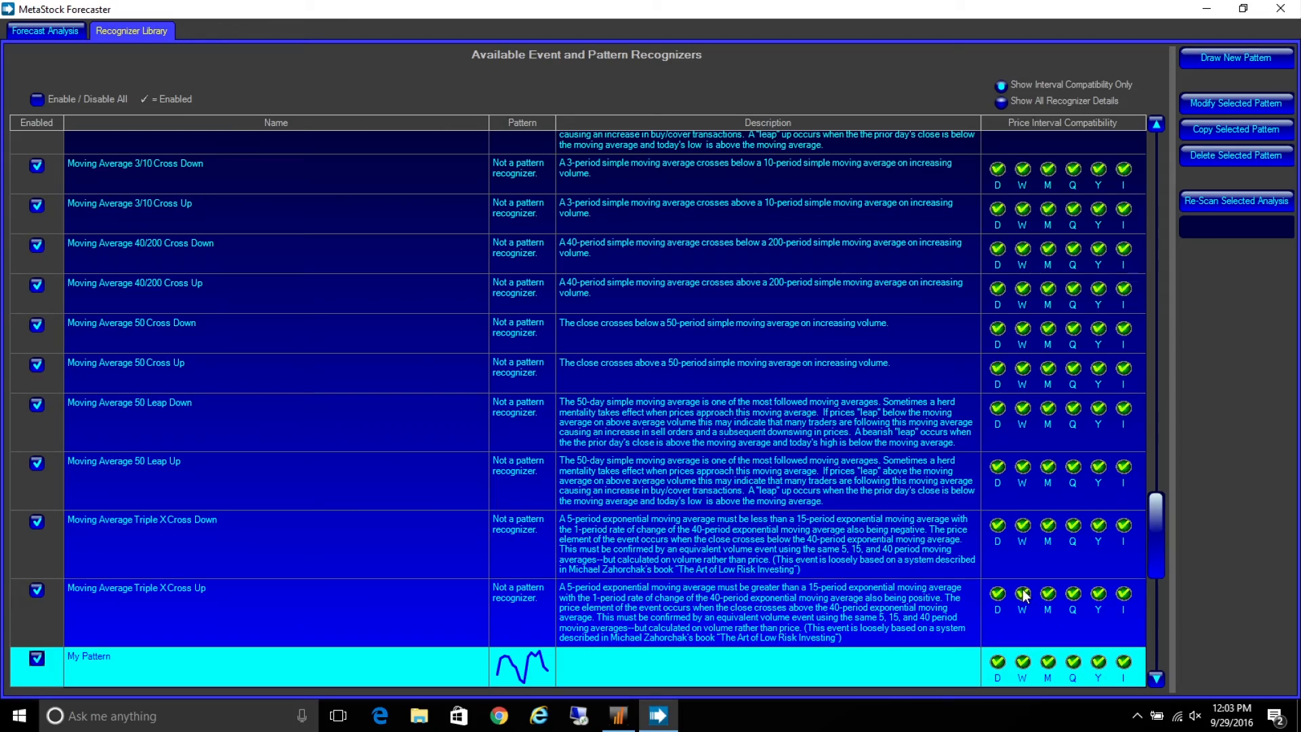
Look through the recognizer library to compare which price intervals each recognizer is compatible with
scroll(721, 442, "up", 3)
scroll(726, 448, "up", 13)
scroll(732, 456, "up", 9)
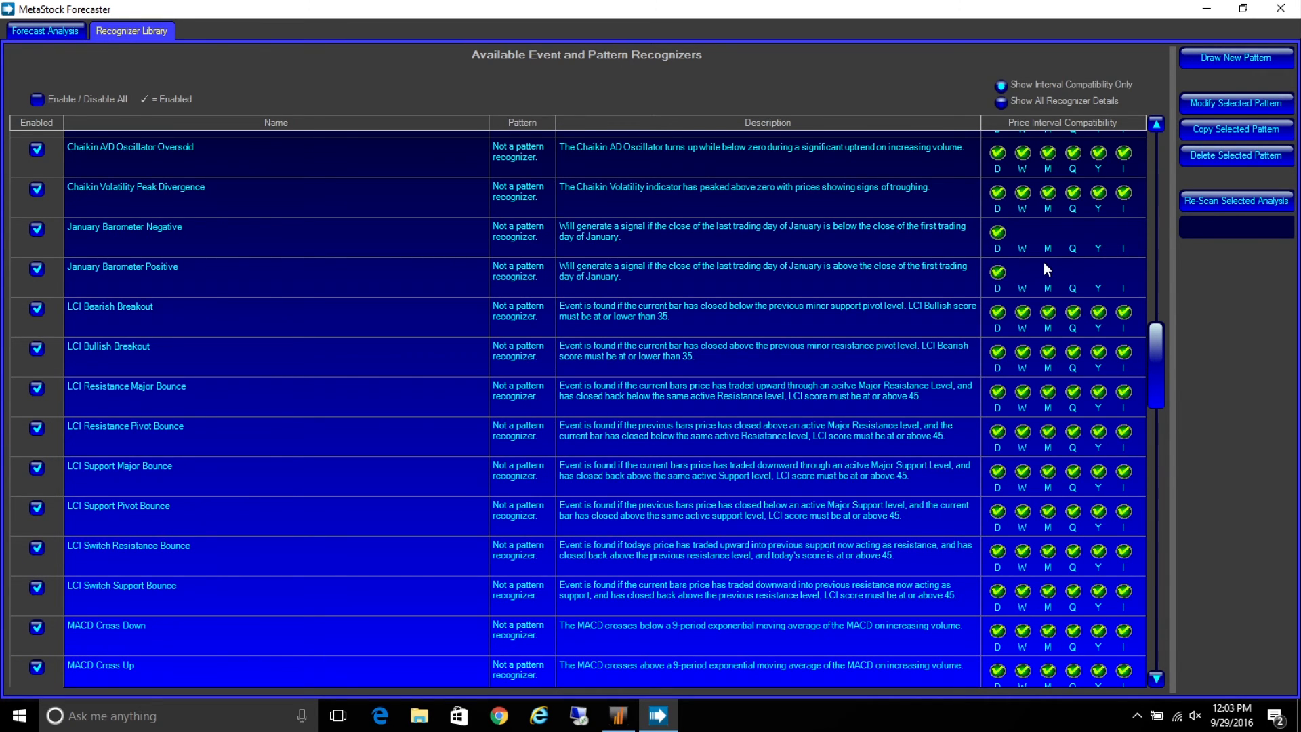
scroll(1043, 262, "up", 6)
scroll(1040, 265, "up", 8)
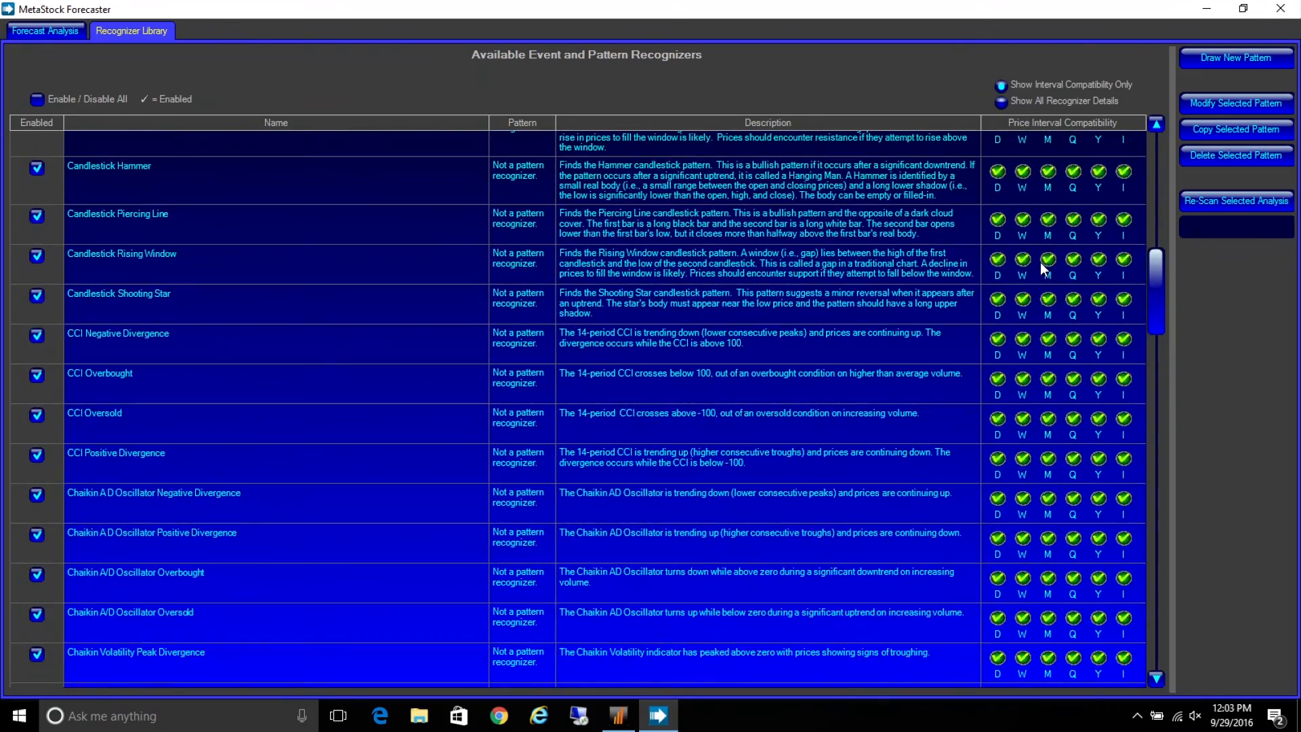
scroll(1041, 266, "up", 7)
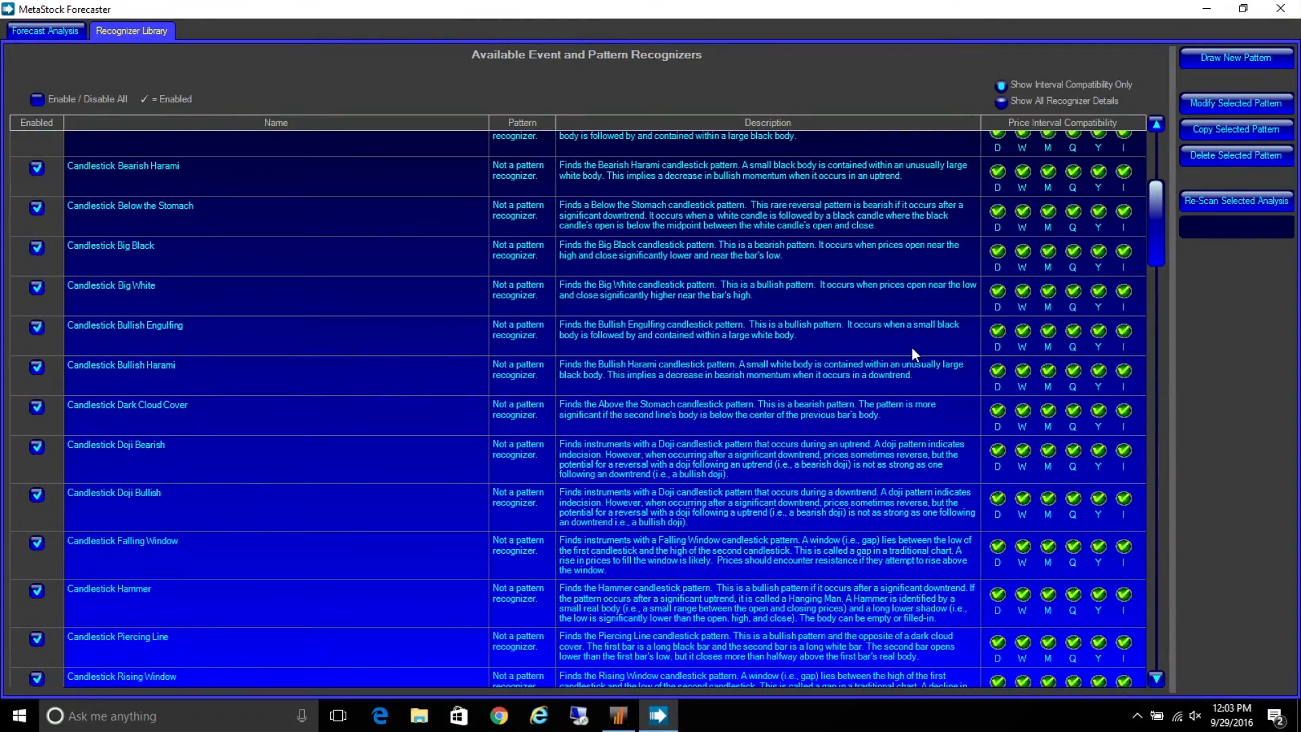
scroll(912, 351, "up", 7)
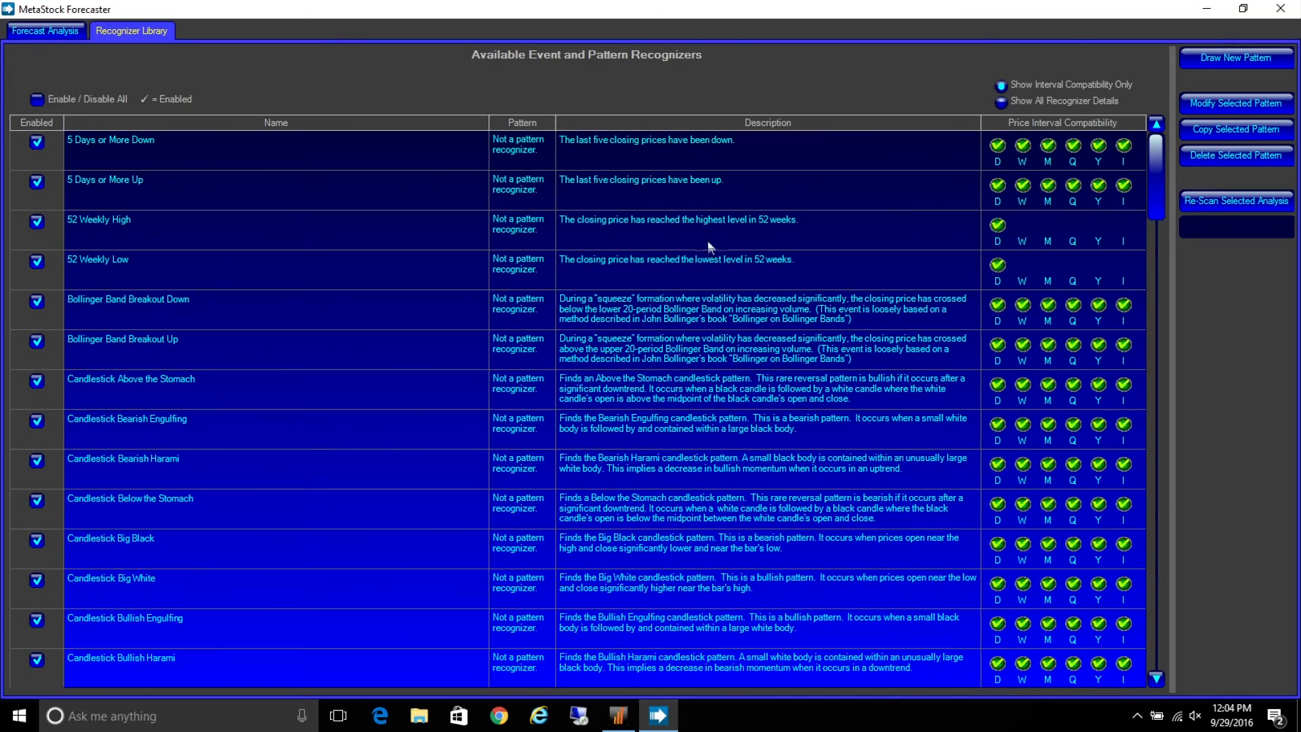
scroll(742, 303, "down", 18)
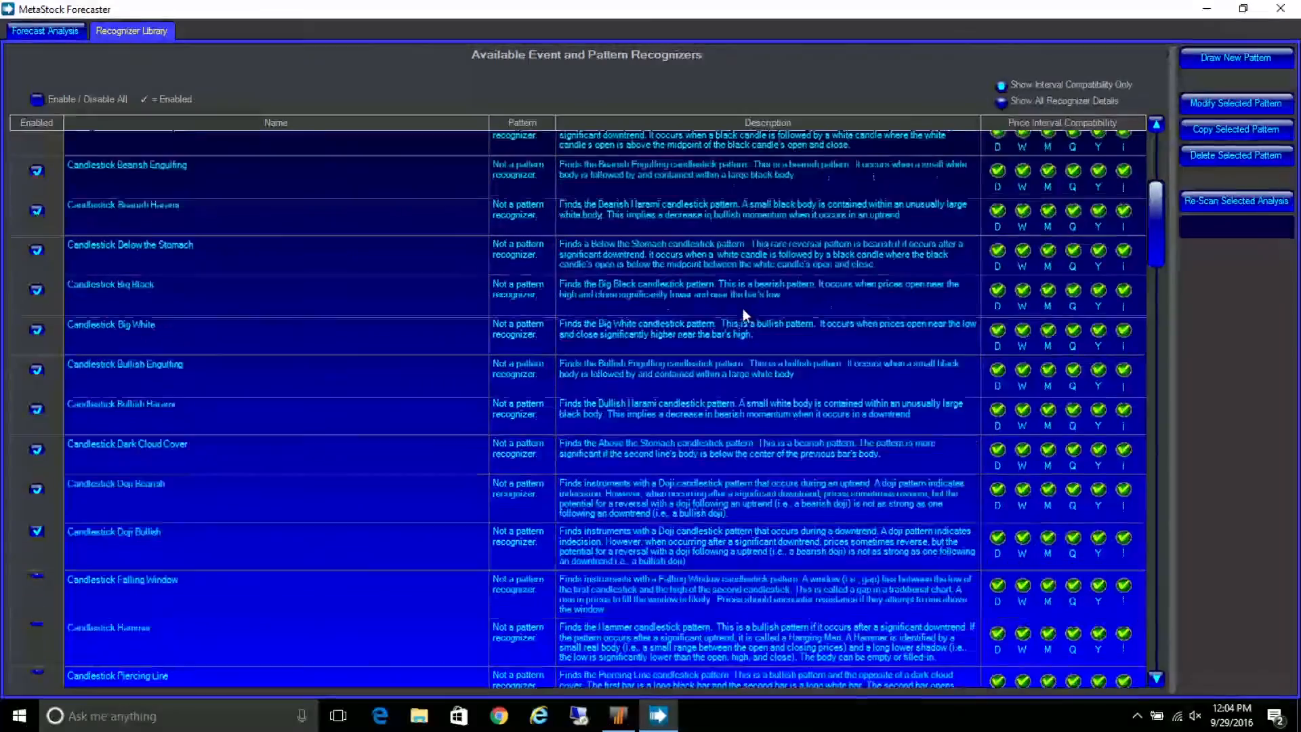
scroll(754, 344, "down", 10)
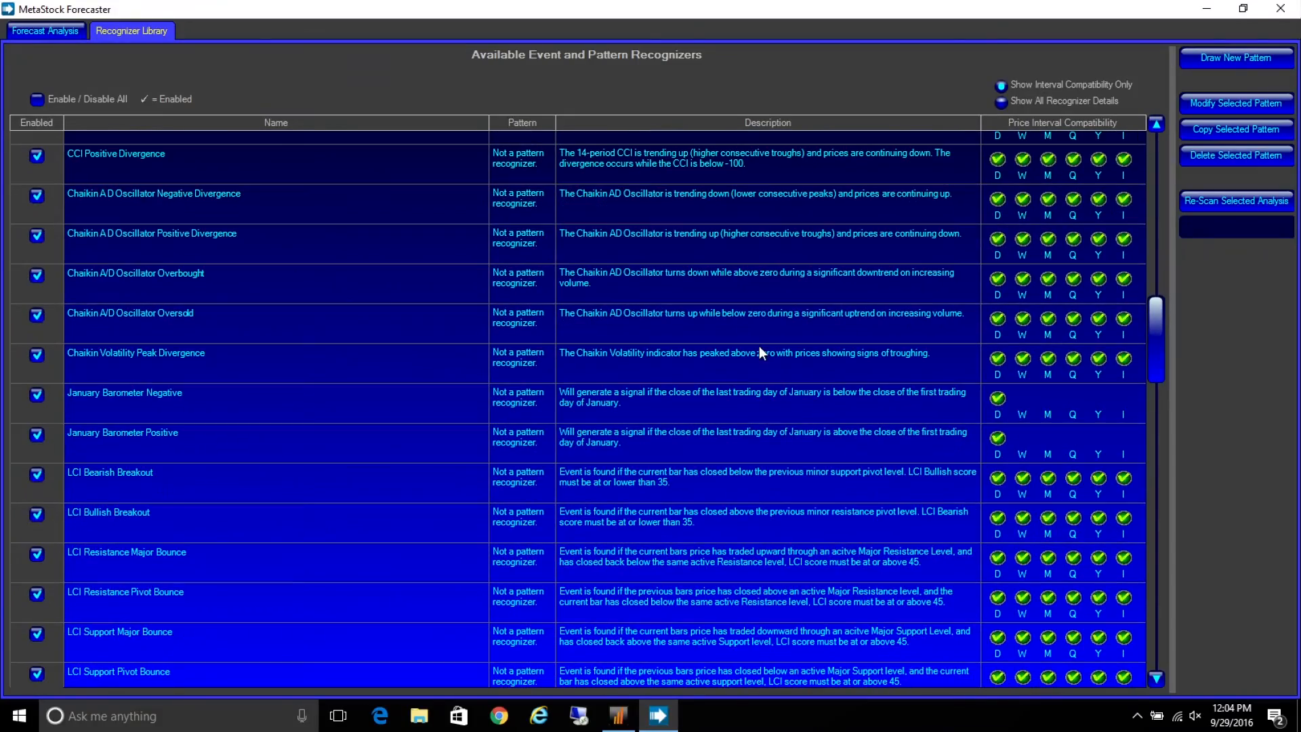
scroll(475, 450, "down", 16)
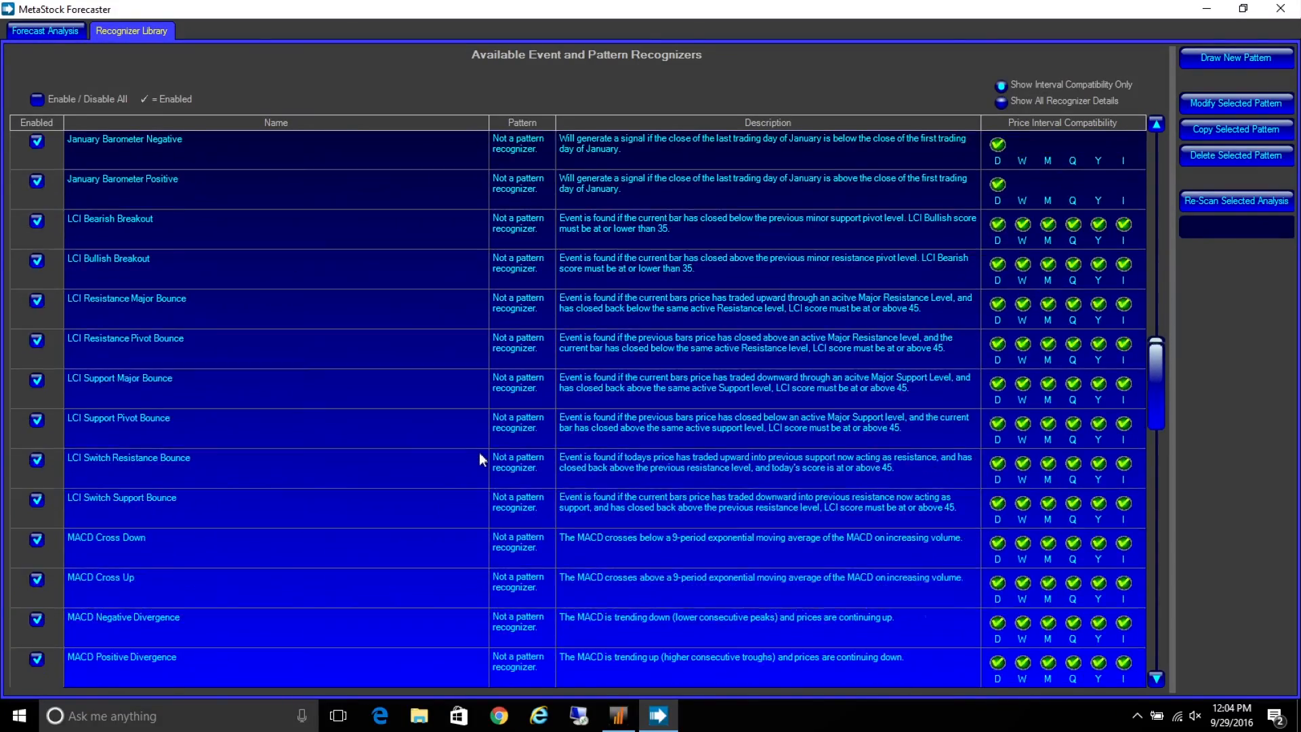
scroll(483, 456, "down", 15)
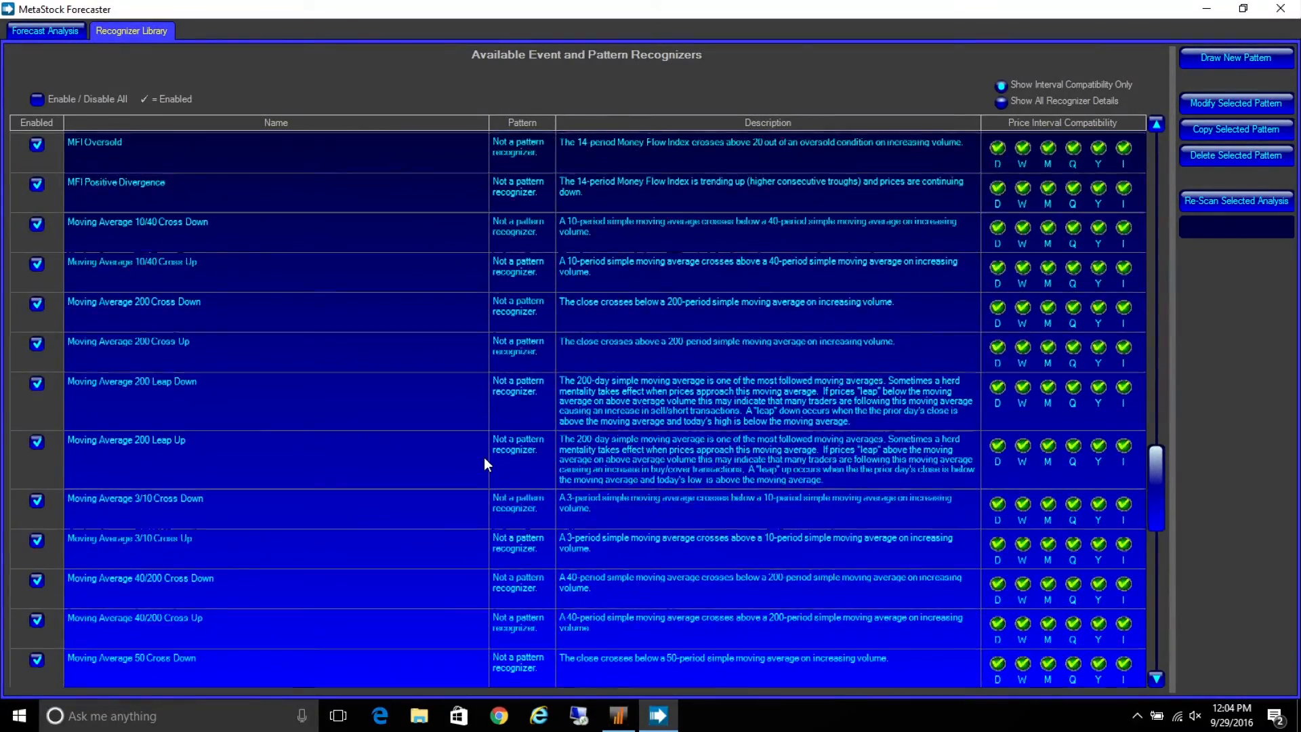
scroll(484, 457, "down", 4)
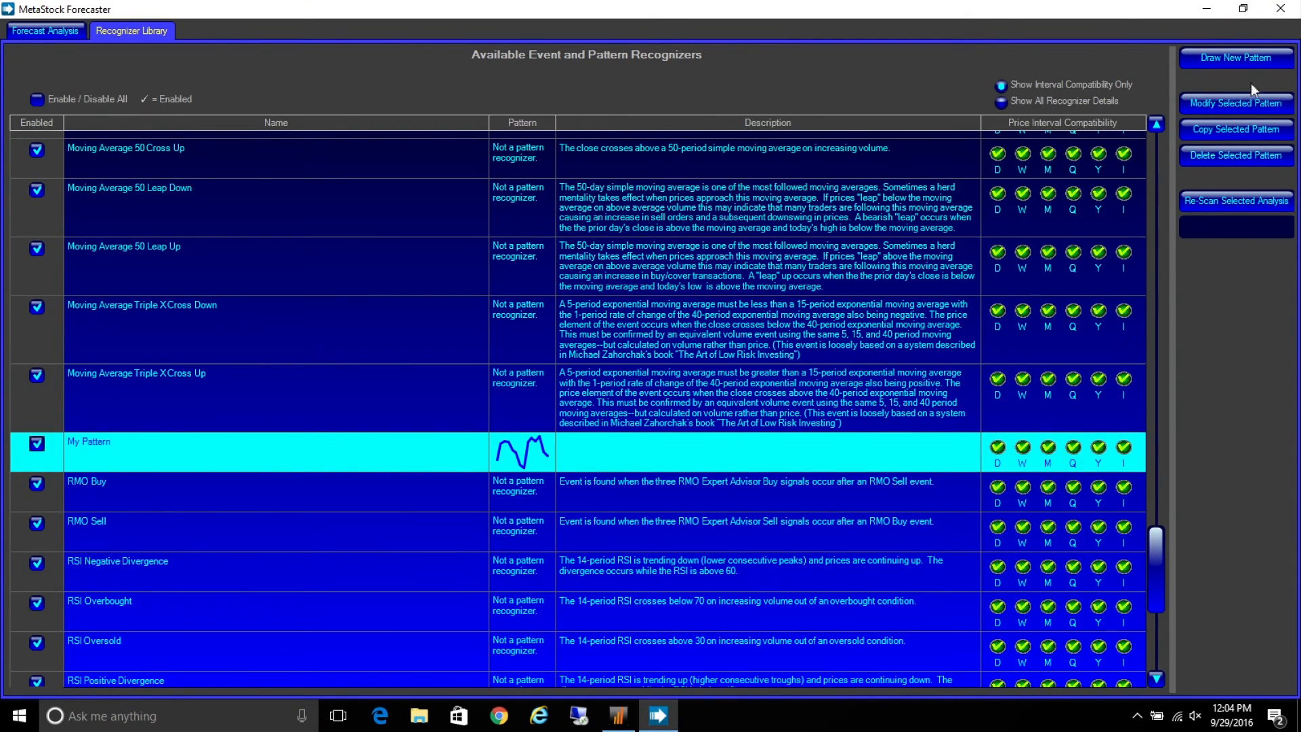
Modify My Pattern to exclude the weekly, monthly, quarterly and yearly price intervals, and save it
left_click(1249, 107)
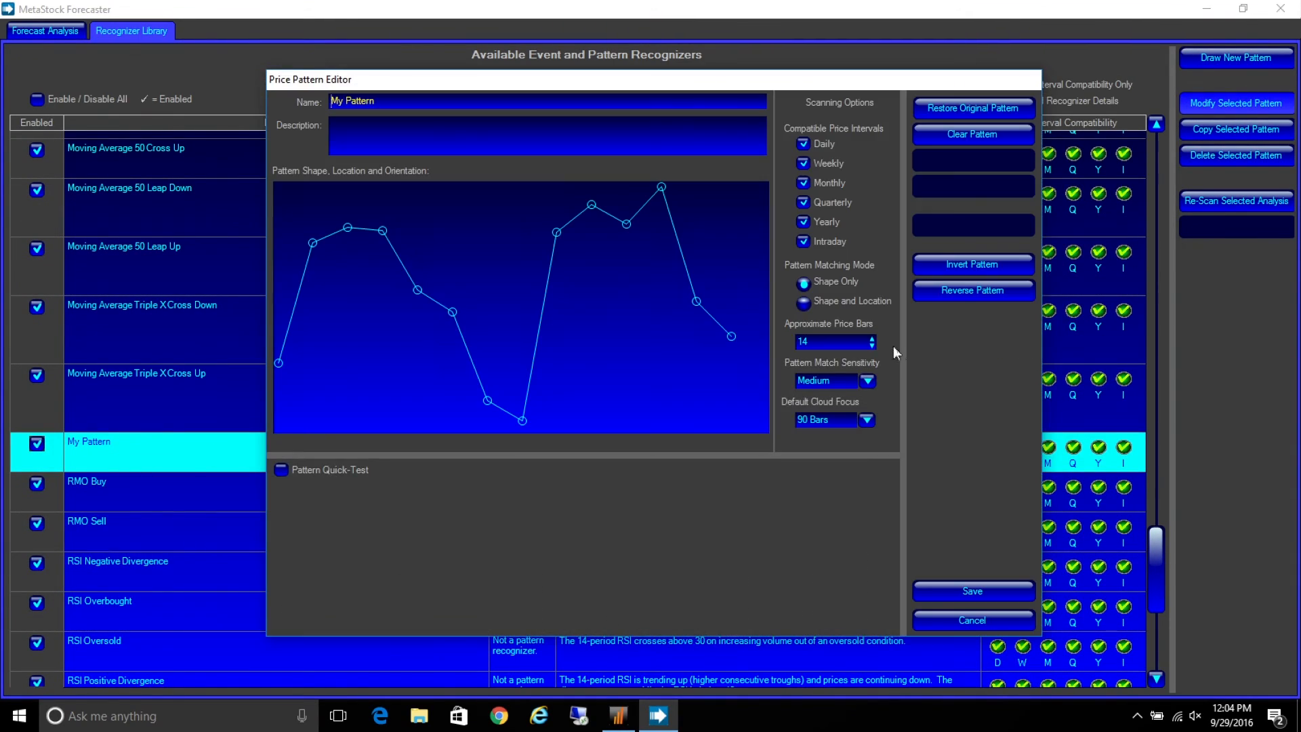
left_click(803, 164)
left_click(802, 184)
left_click(803, 203)
left_click(803, 223)
left_click(973, 592)
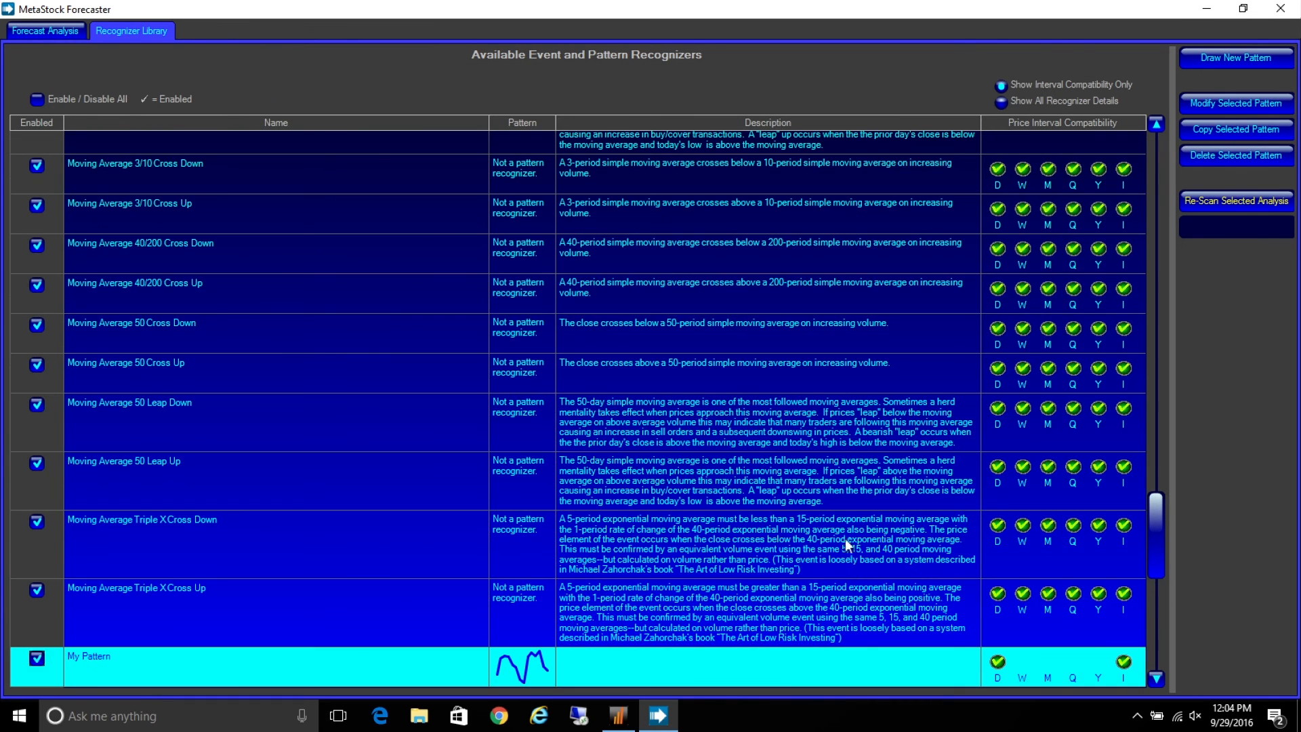
scroll(847, 538, "down", 2)
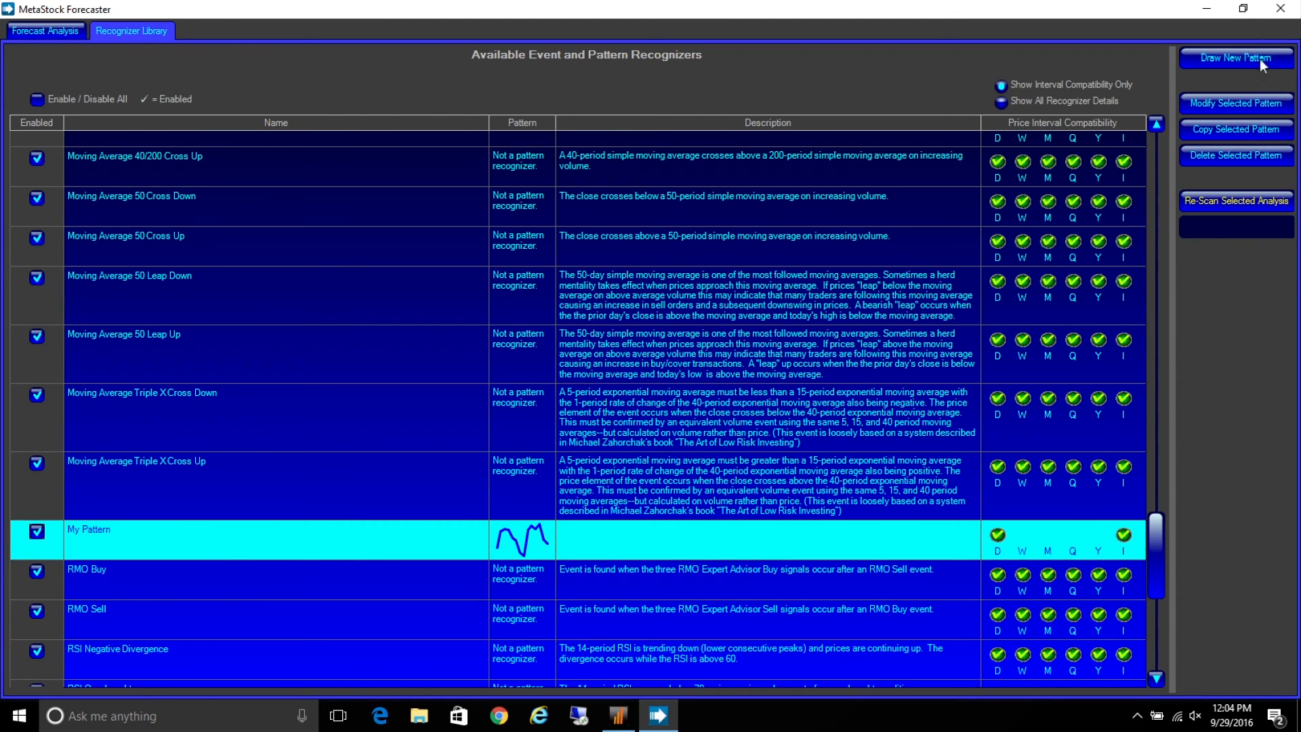
Close the Forecaster and set up a new forecast for IBM.N with a custom interval of 4 days
left_click(1280, 9)
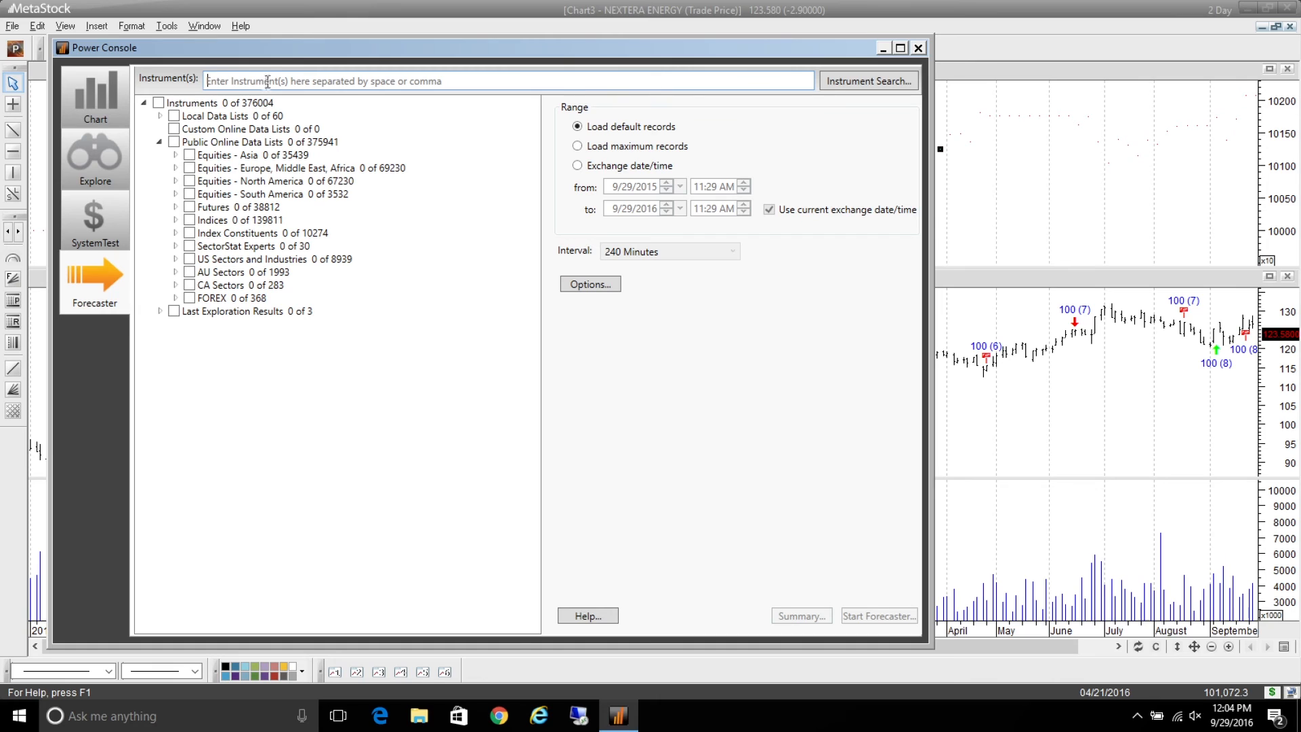
type("IBM.N")
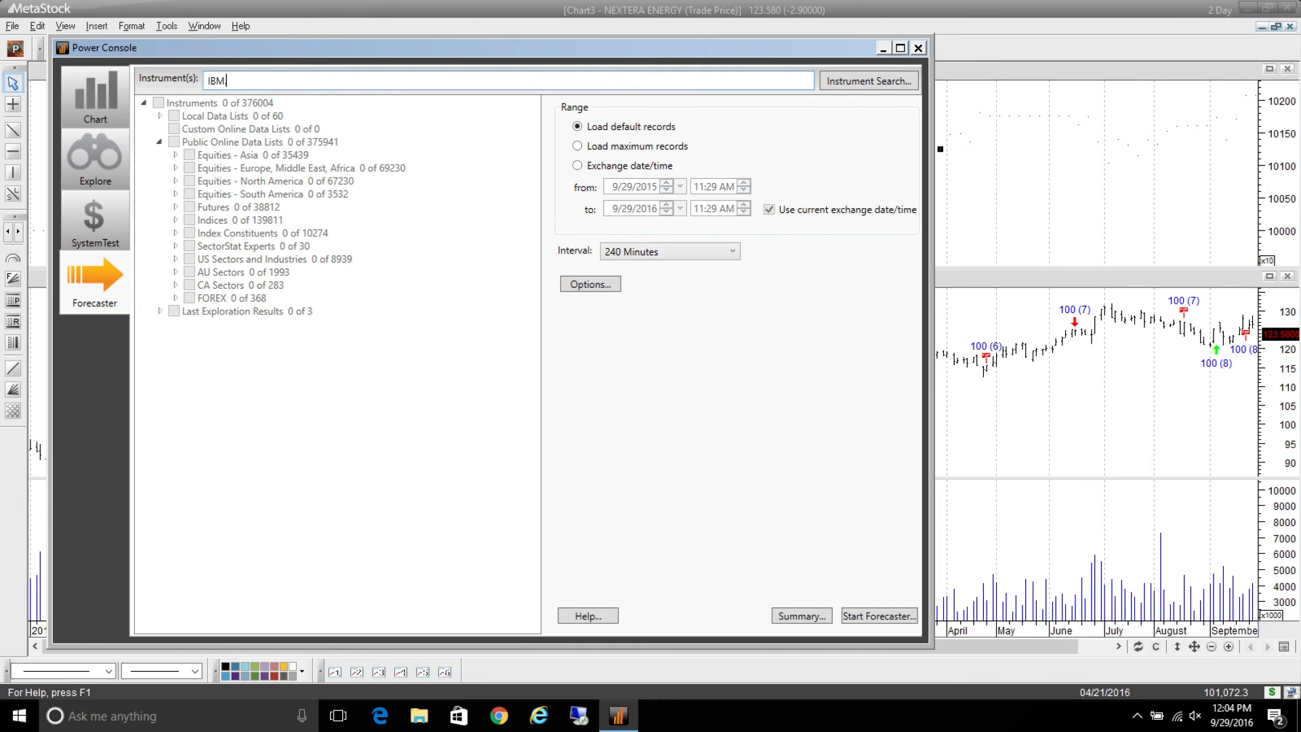
left_click(700, 258)
left_click(632, 449)
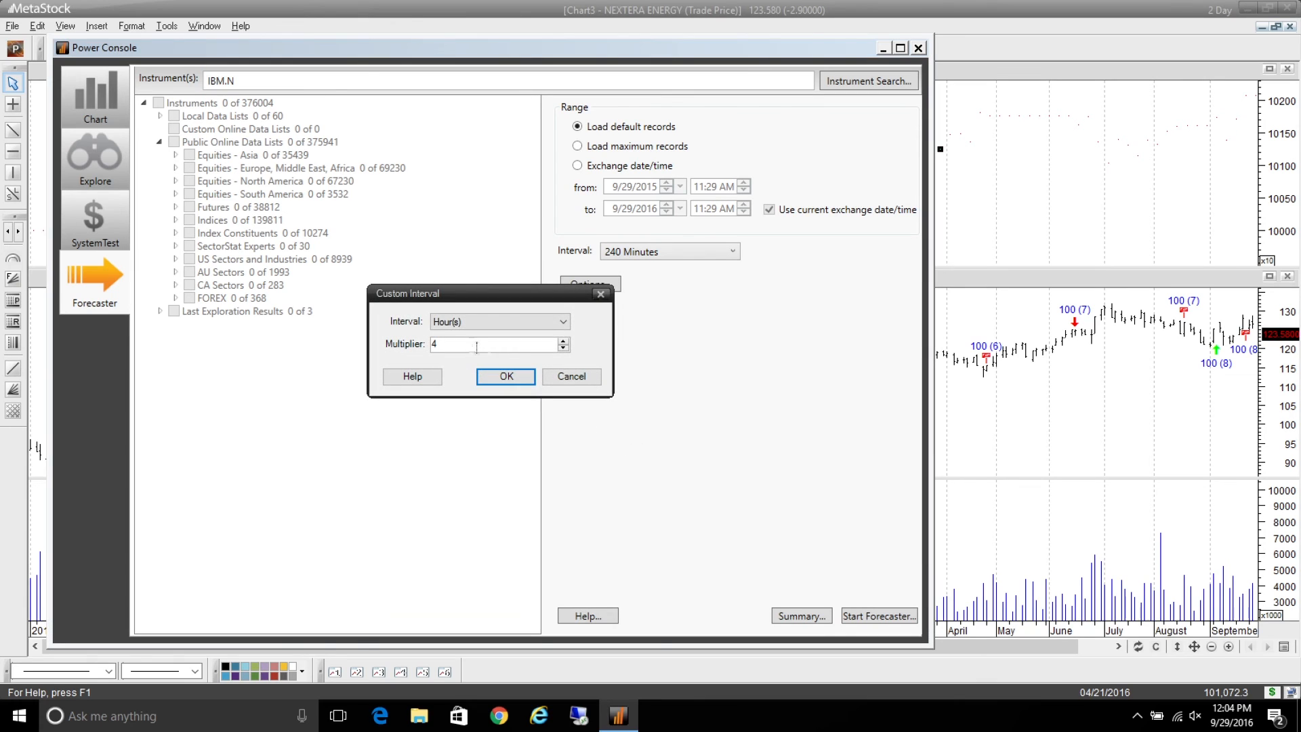
left_click(475, 321)
left_click(444, 357)
left_click(502, 374)
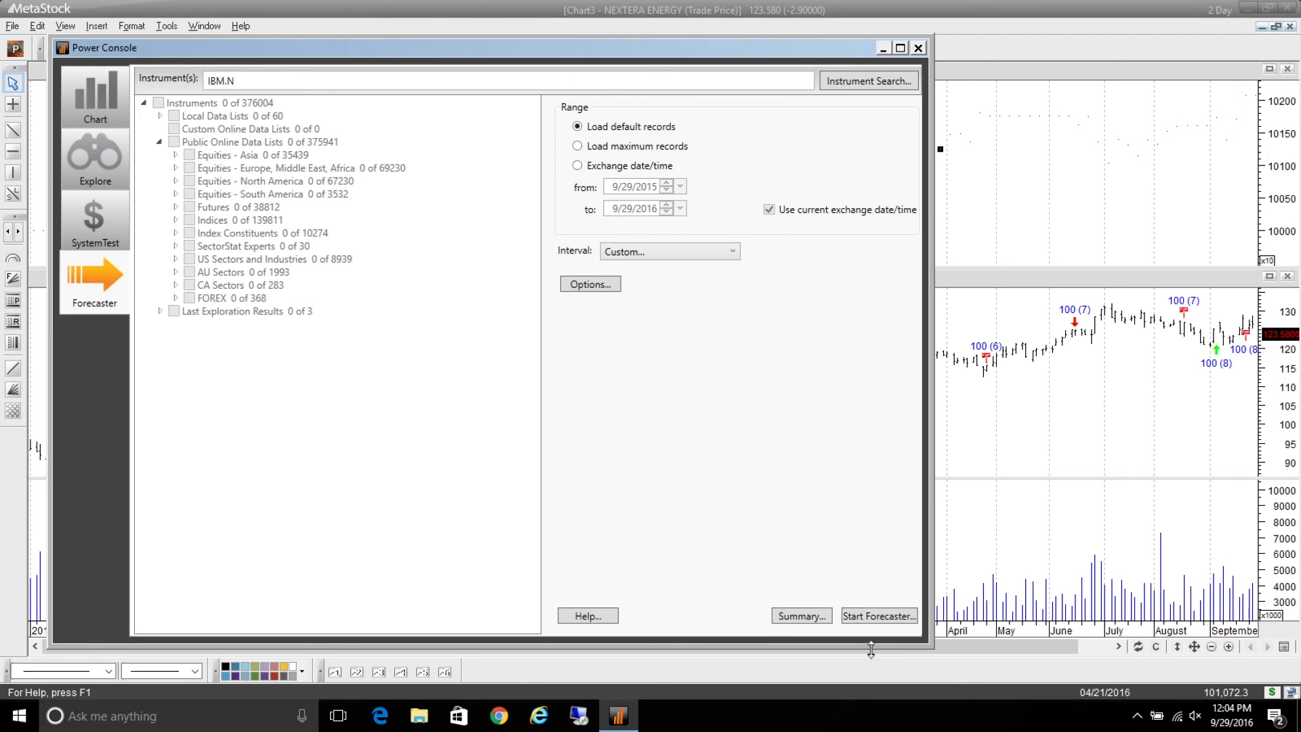
Start the IBM.N forecast and view its forecast analysis before switching back to the MetaStock Power Console
left_click(867, 617)
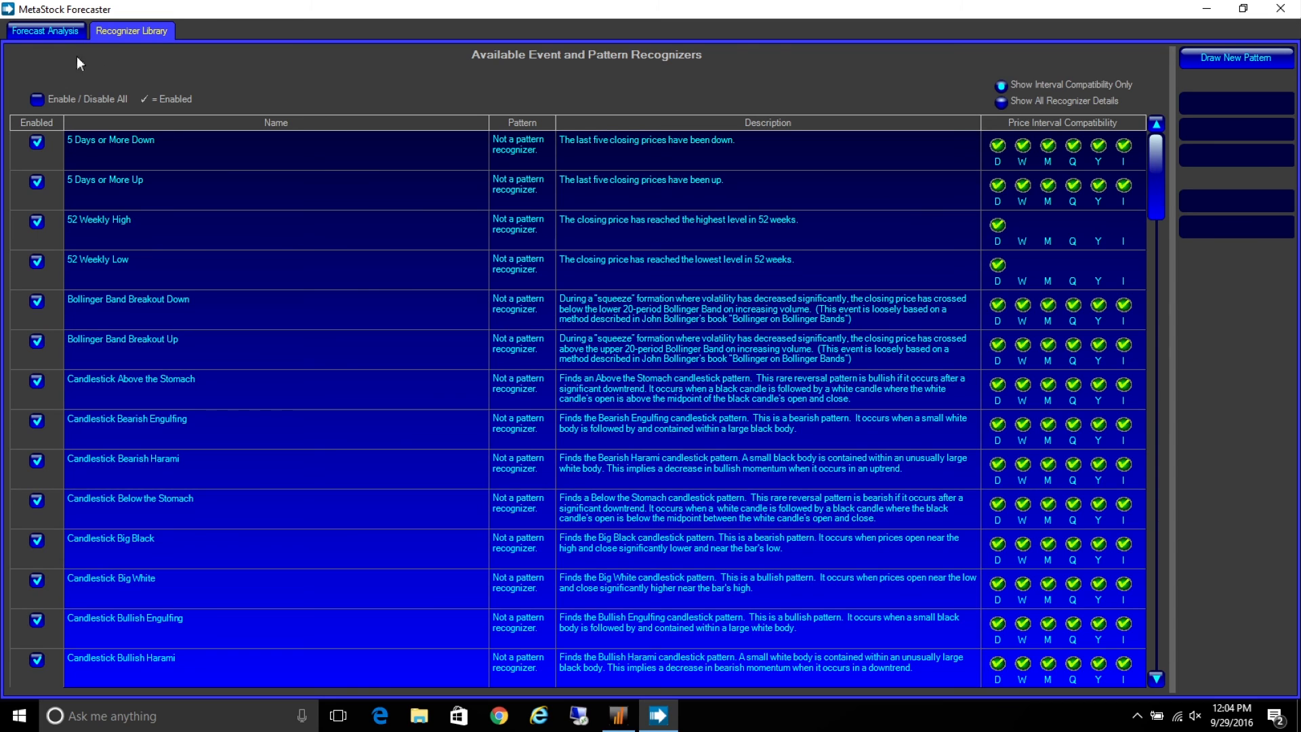
left_click(57, 31)
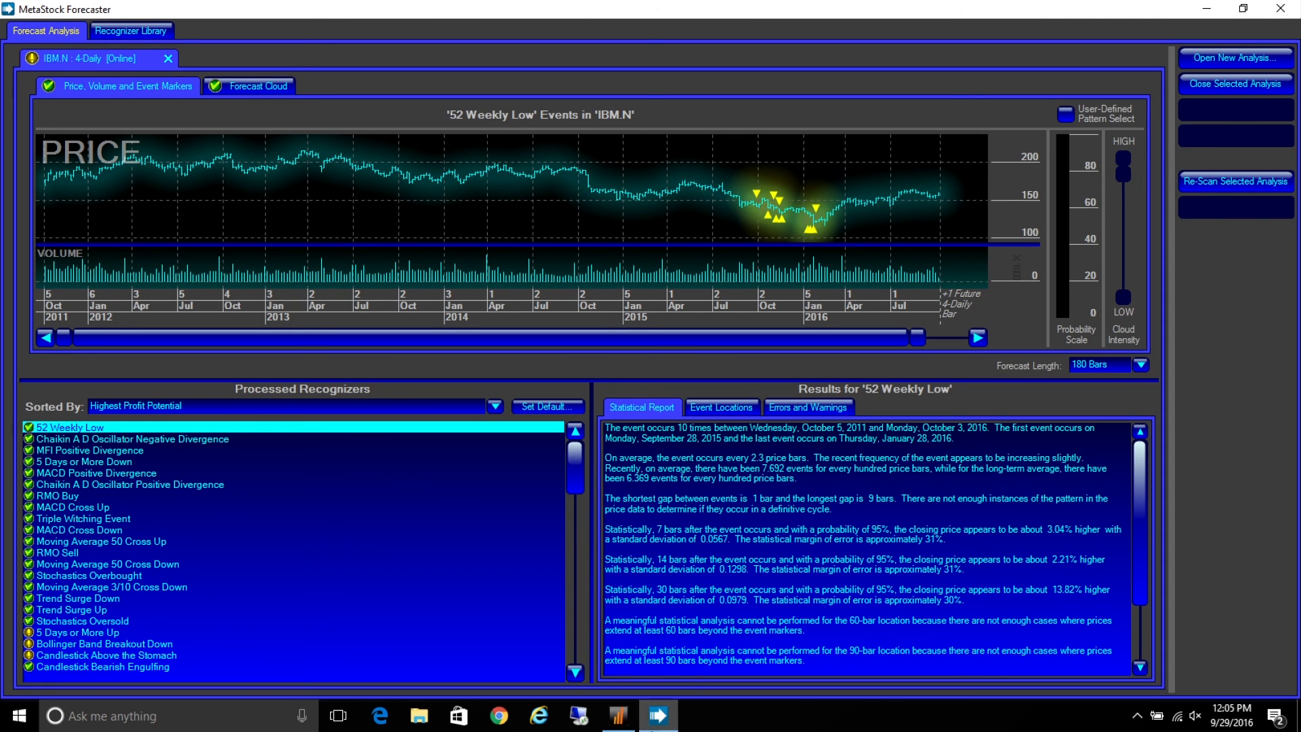
left_click(616, 718)
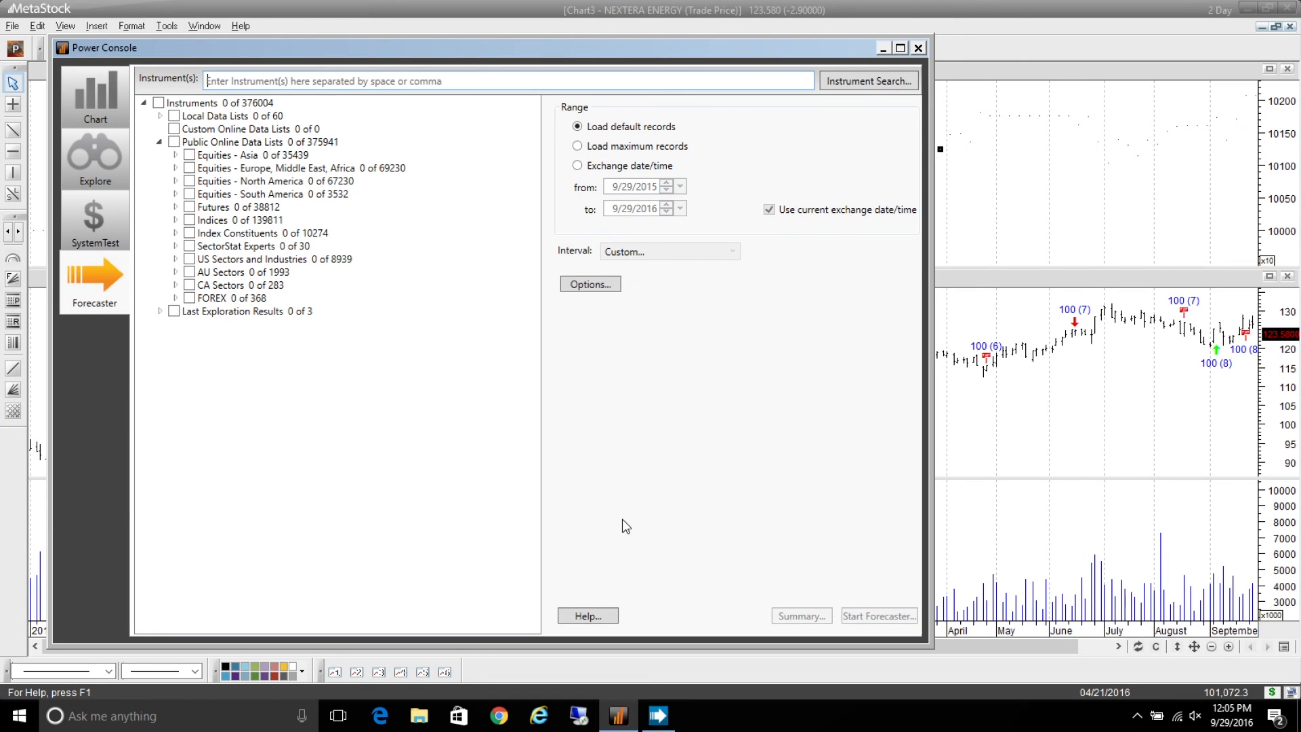